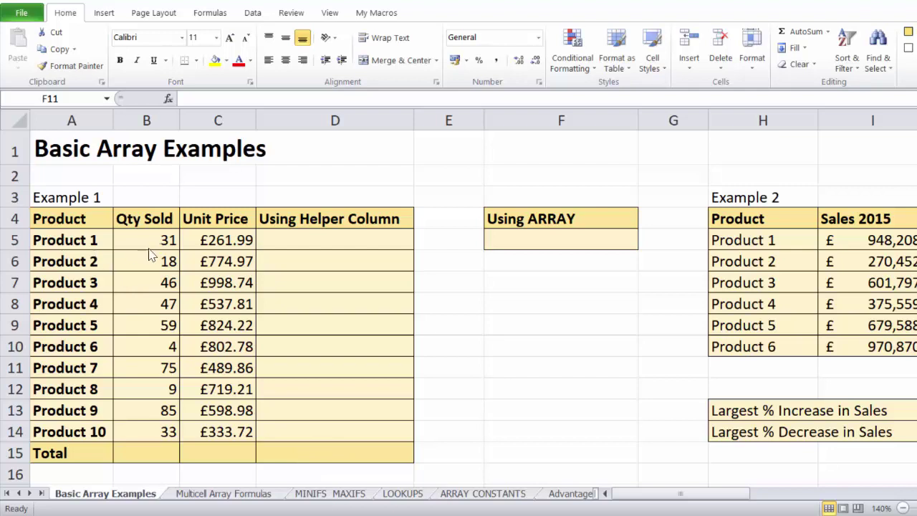
- Calculate each product's sales value in the helper column with =B5*C5 in D5 and fill the formula through D14
left_click(320, 241)
type("=")
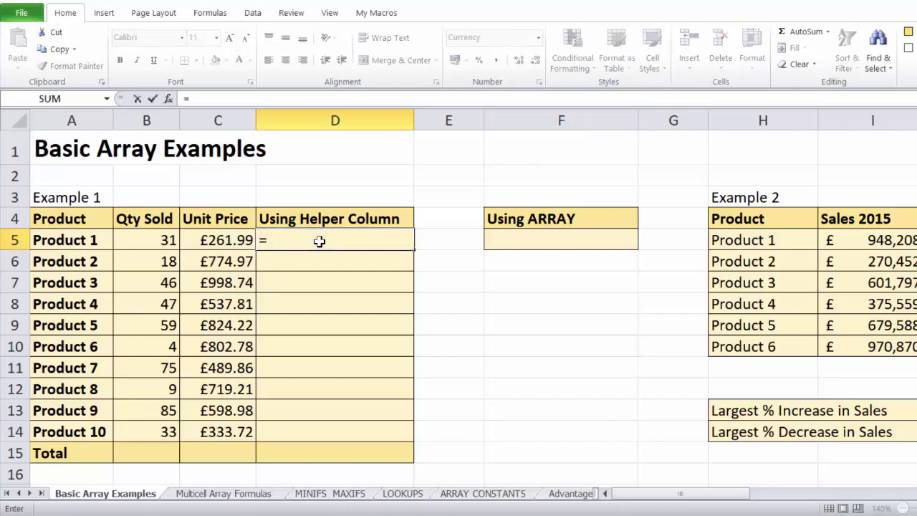
left_click(167, 237)
type("*")
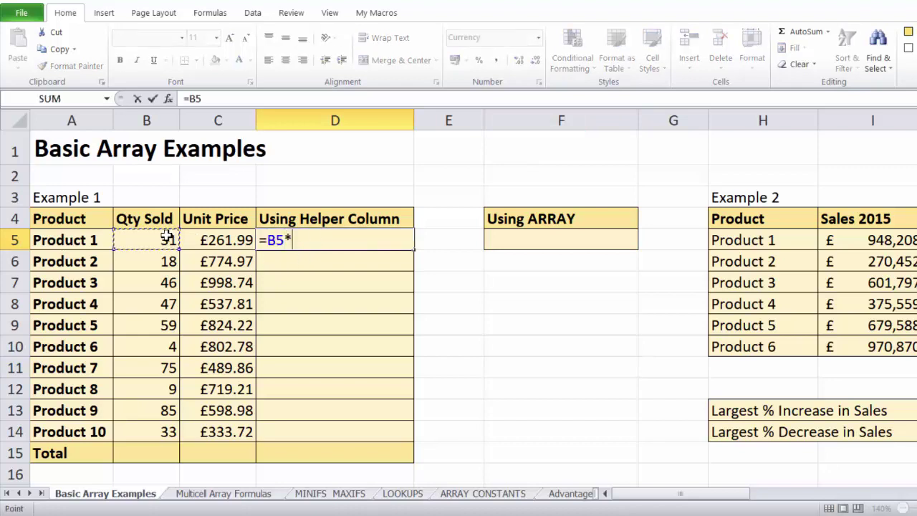
left_click(194, 238)
key("Return")
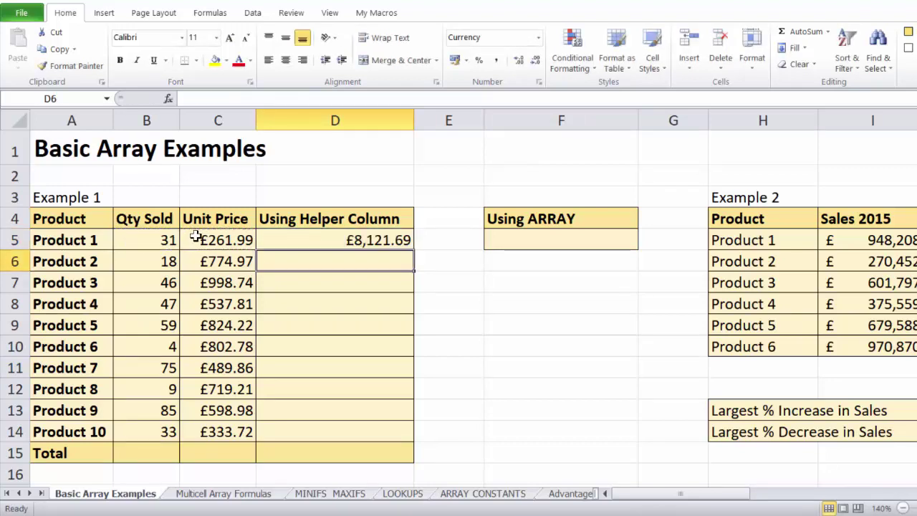
left_click(343, 242)
left_click_drag(414, 250, 365, 450)
- Total the helper column in D15 by summing D5:D14 with AutoSum
left_click(364, 452)
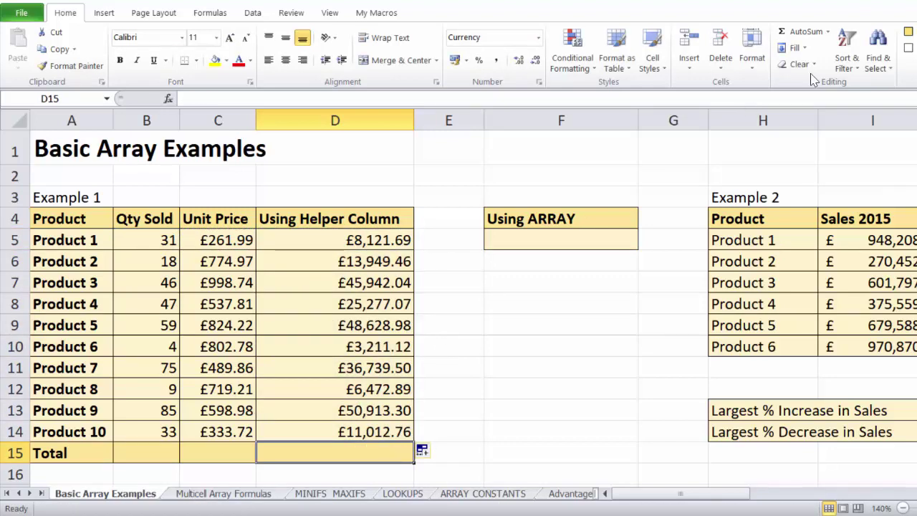
left_click(803, 33)
key("Return")
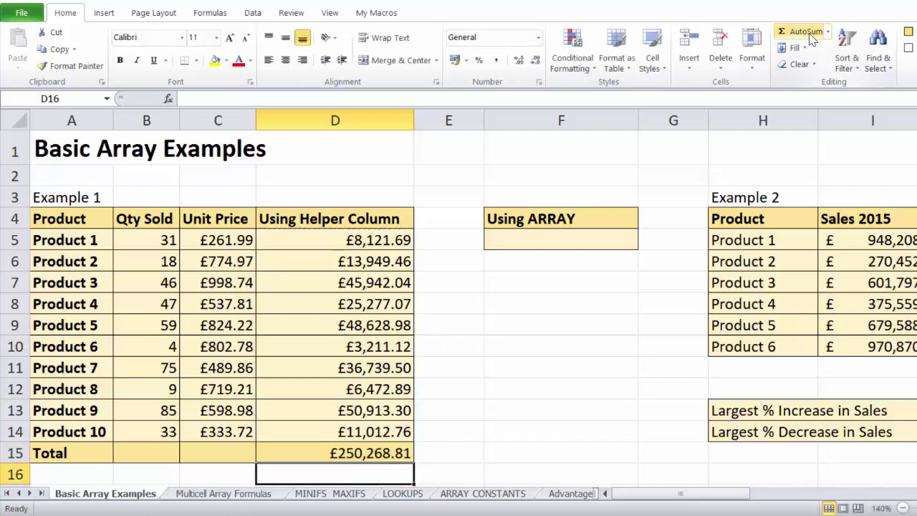
left_click(334, 453)
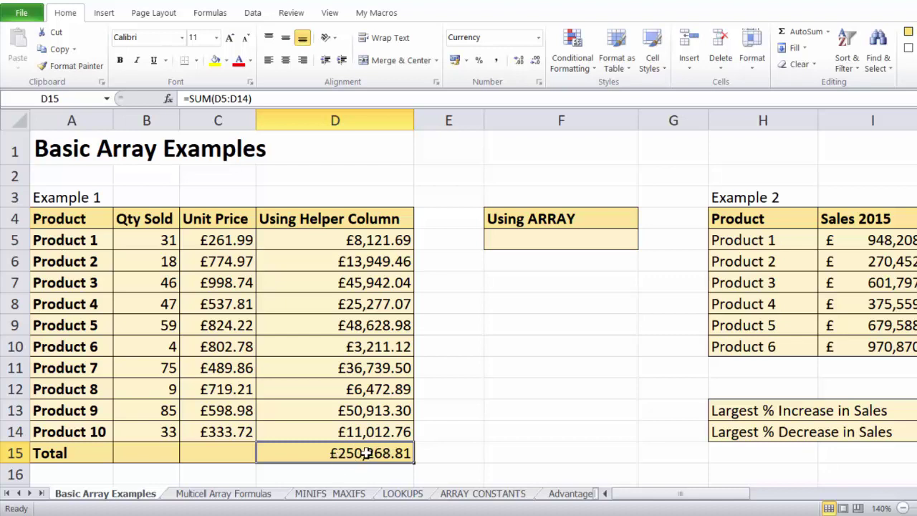
- Enter =SUM(B5:B14*C5:C14) in F5 under Using ARRAY as an ordinary formula
left_click(520, 244)
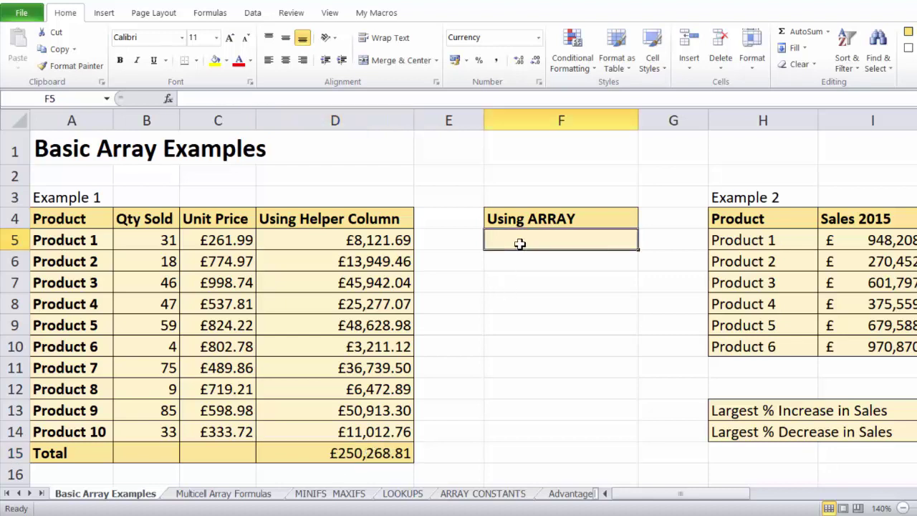
type("=sum")
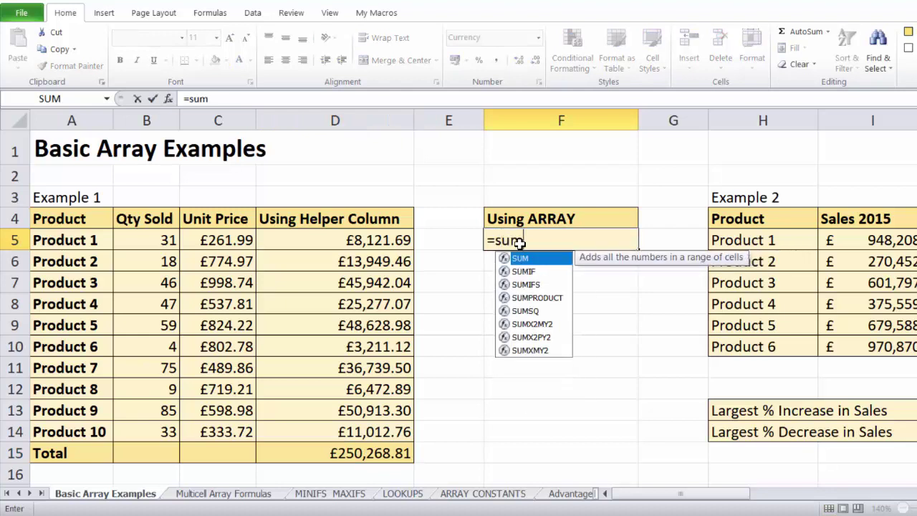
key("BackSpace")
type("m(")
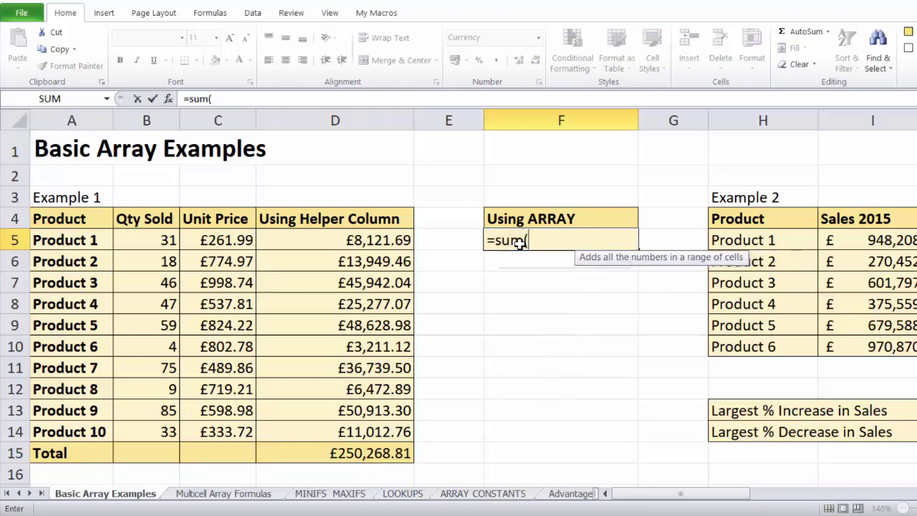
left_click_drag(150, 240, 149, 429)
type("*")
left_click_drag(229, 242, 231, 434)
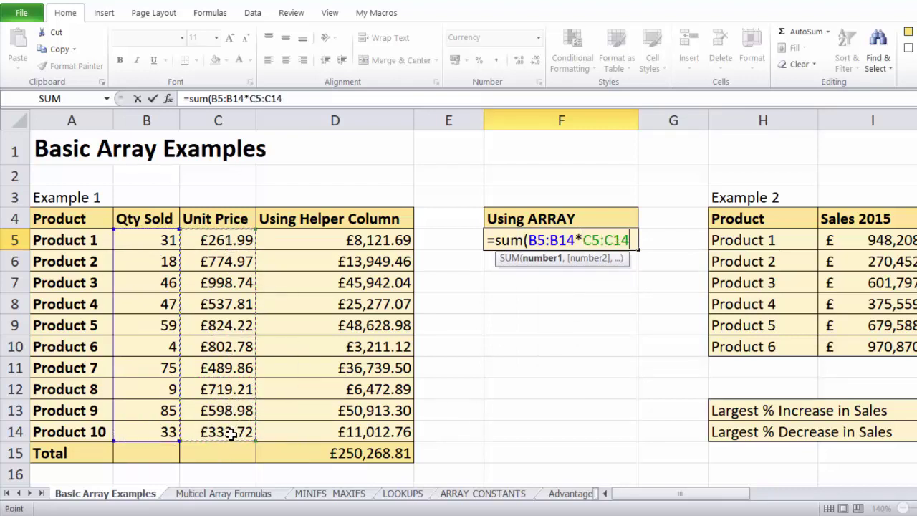
type(")")
key("Return")
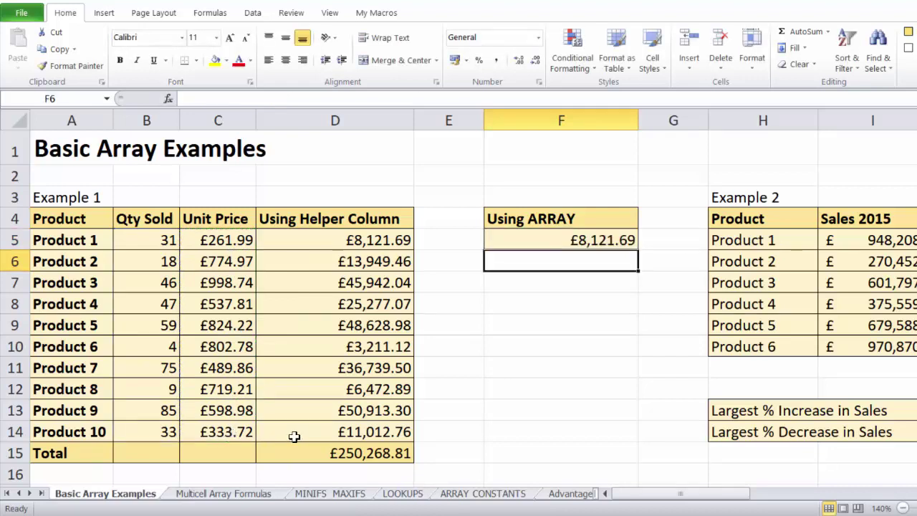
- Evaluate the B5:B14*C5:C14 argument inside the F5 formula to inspect its individual values, and restore the range references
left_click(575, 241)
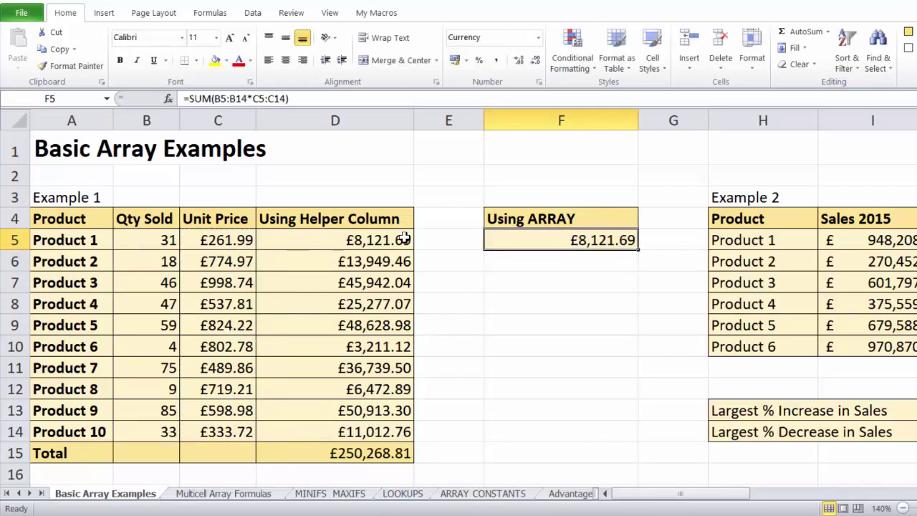
left_click(408, 240)
left_click(547, 241)
double_click(547, 241)
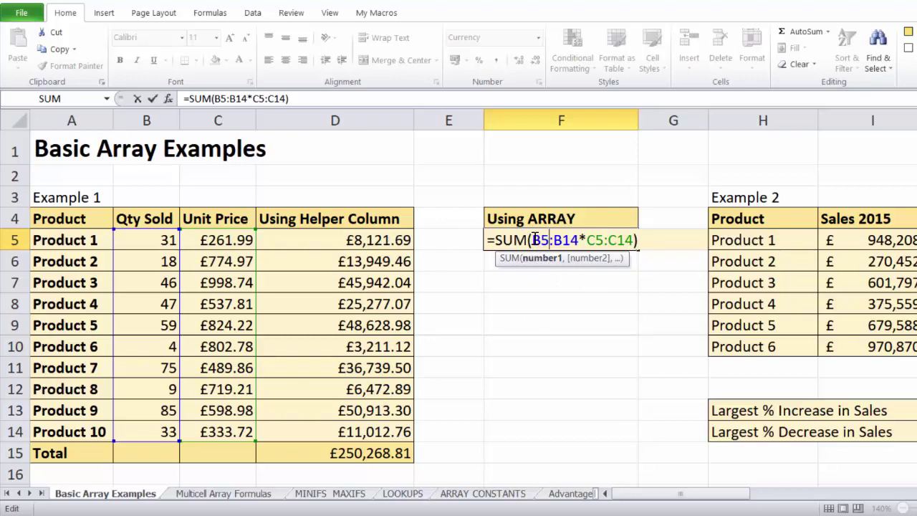
left_click_drag(534, 240, 635, 240)
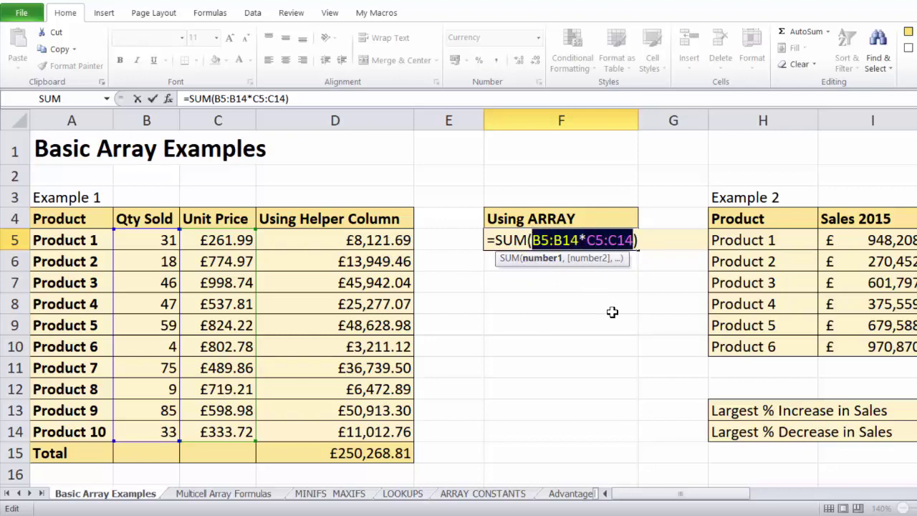
key("F9")
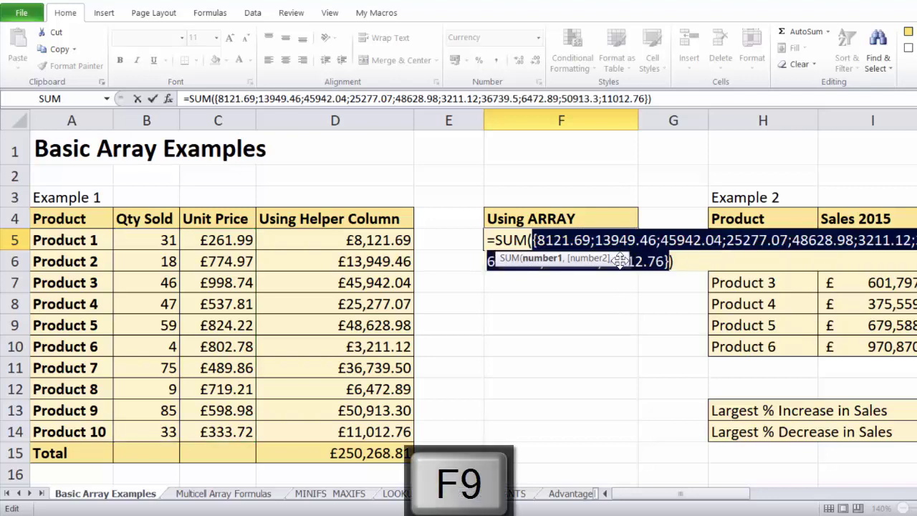
left_click_drag(621, 256, 621, 326)
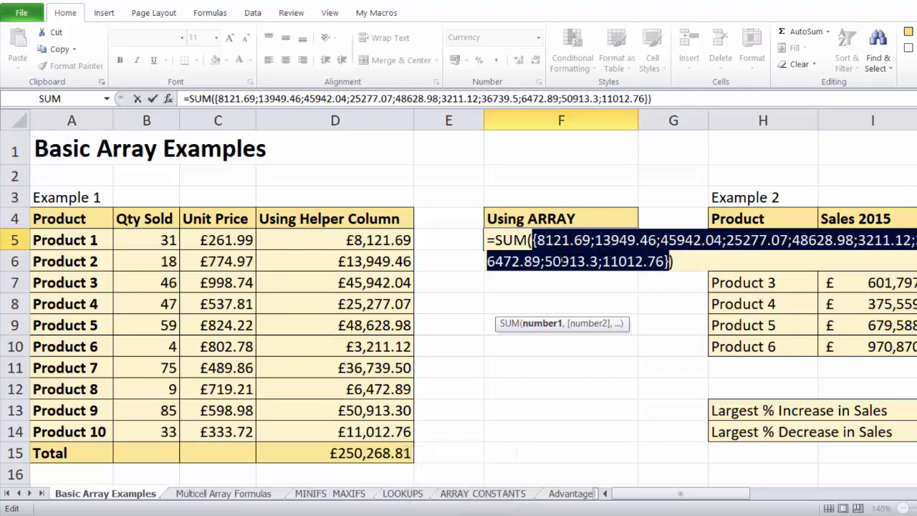
key("ctrl+z")
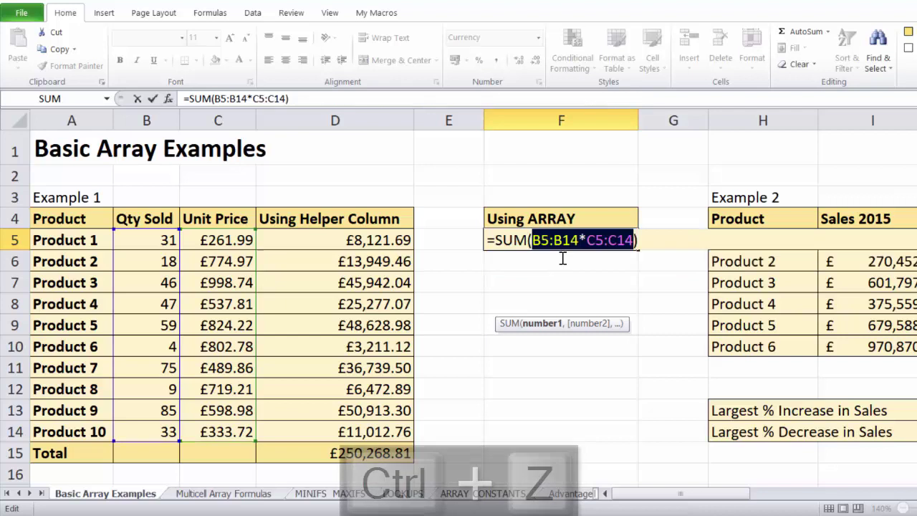
- Commit the SUM(B5:B14*C5:C14) formula in F5 as an array formula
left_click(641, 241)
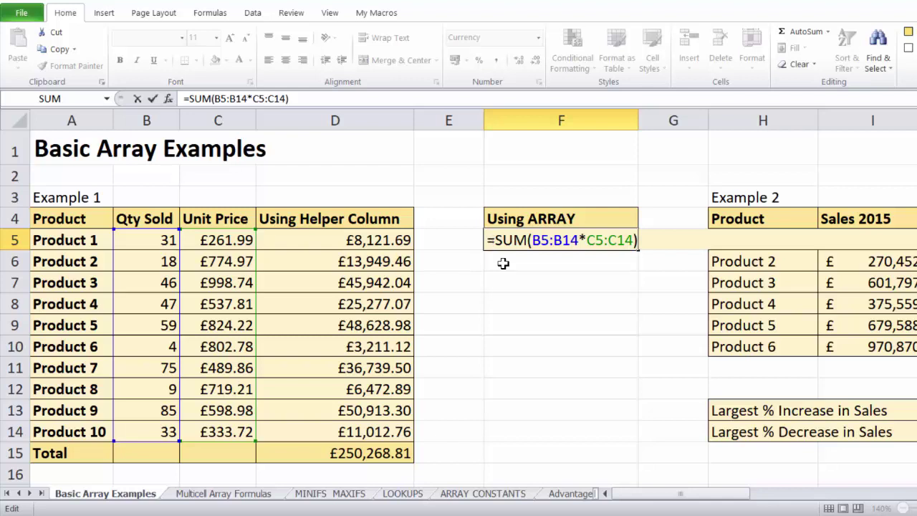
key("ctrl+shift+Return")
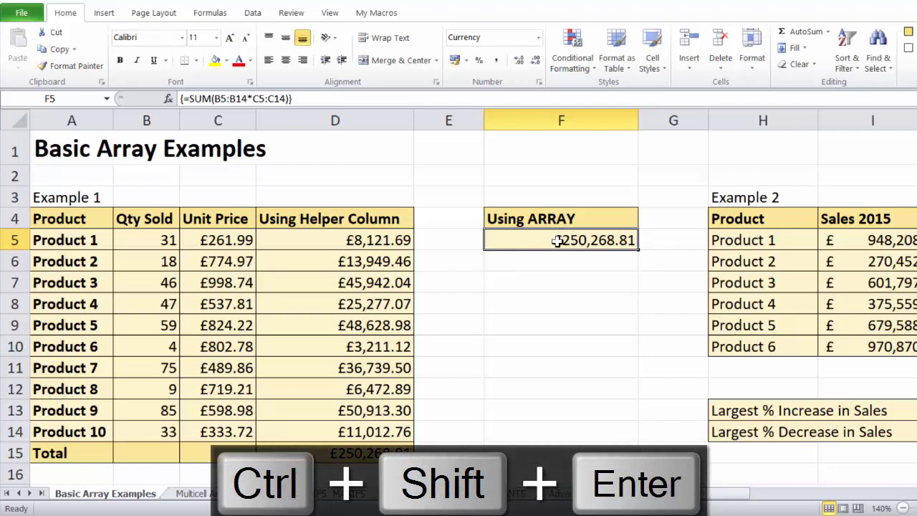
double_click(558, 241)
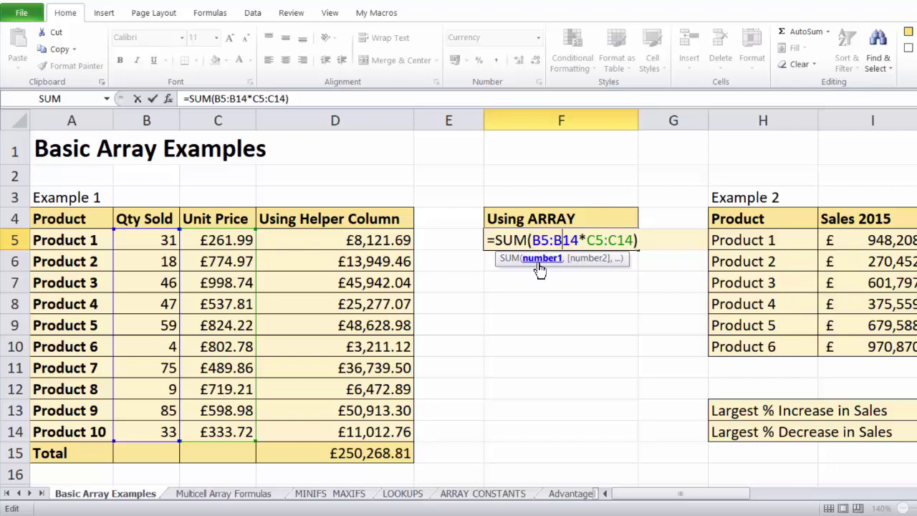
left_click(496, 240)
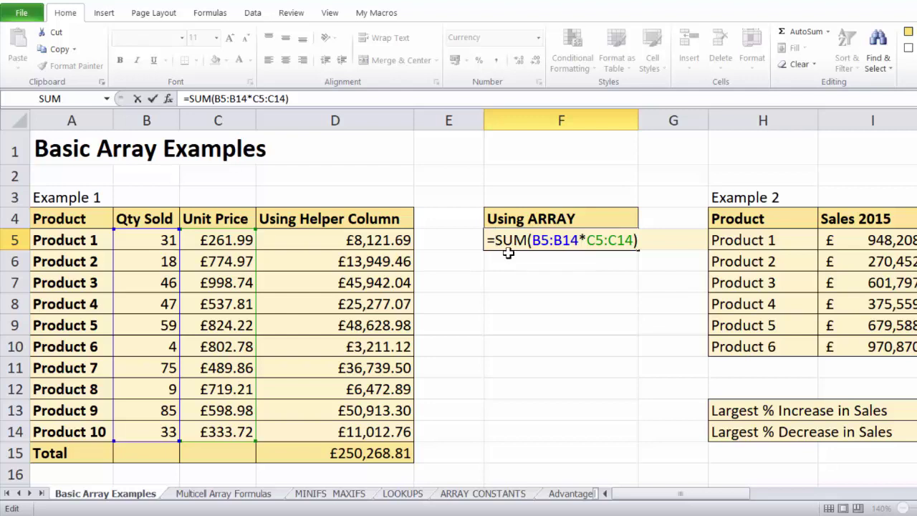
key("ctrl+shift+Return")
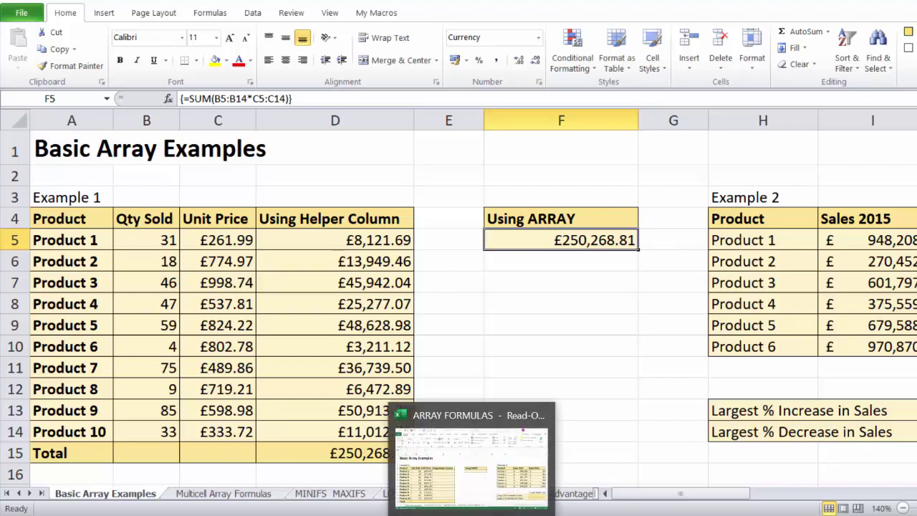
- Switch to the ARRAY FORMULAS workbook in the newer Excel version and enter =SUM(B5:B14*C5:C14) in F5 as an ordinary formula
left_click(473, 444)
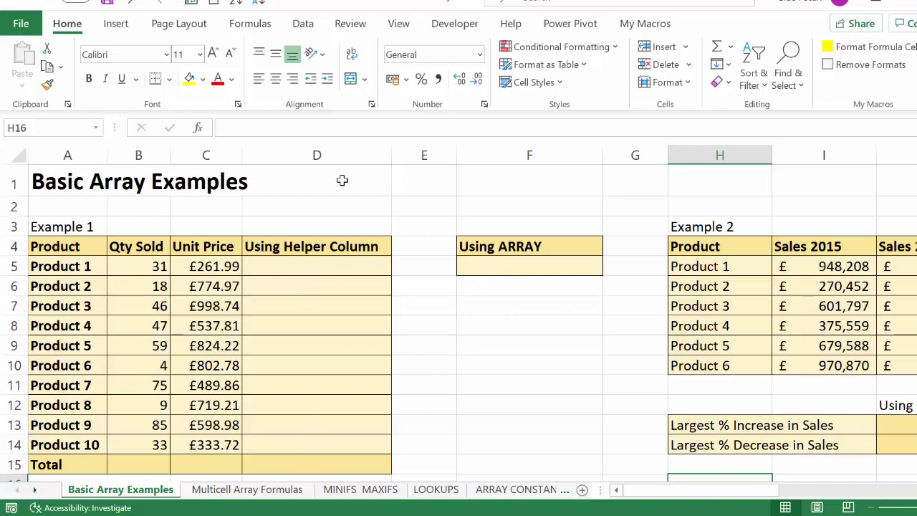
left_click(487, 268)
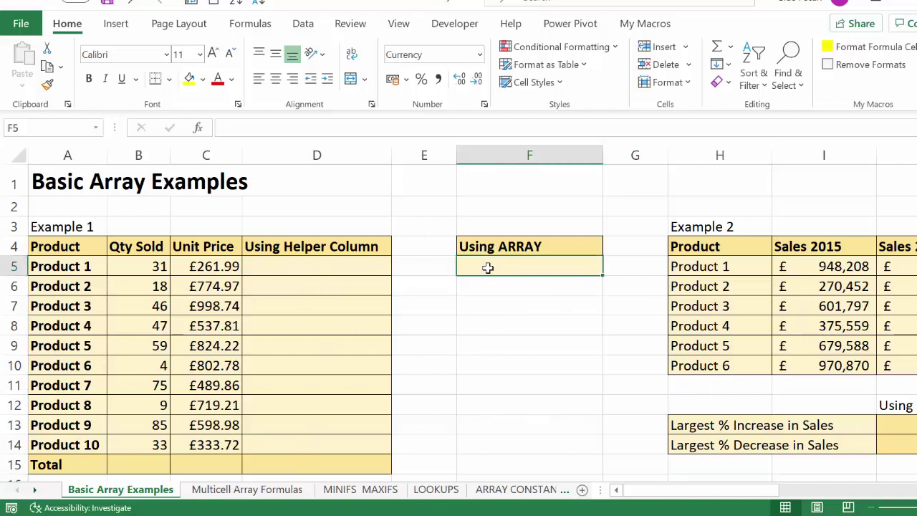
type("=sum")
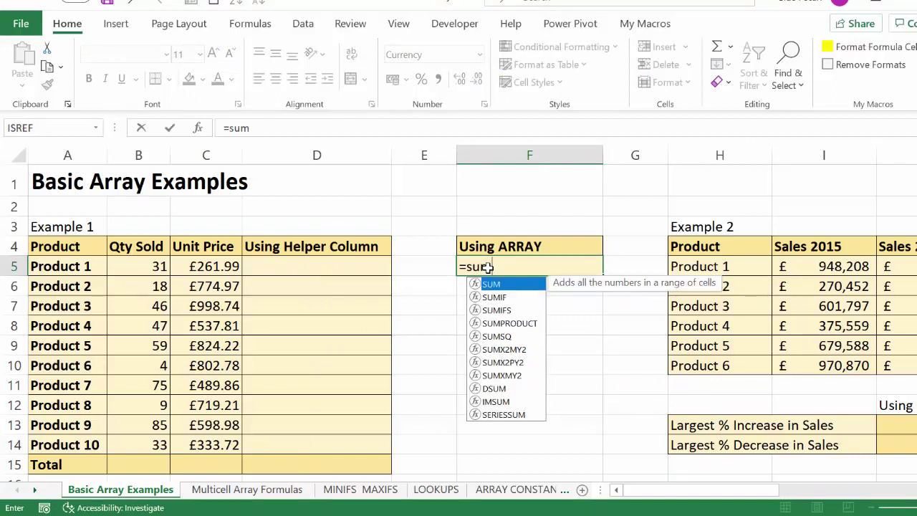
type("(")
left_click_drag(145, 266, 144, 438)
type("*")
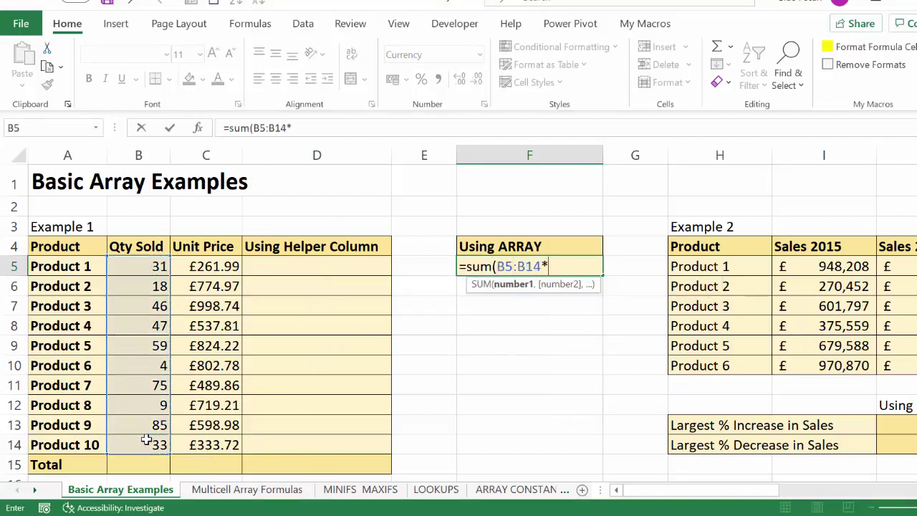
left_click_drag(231, 266, 230, 444)
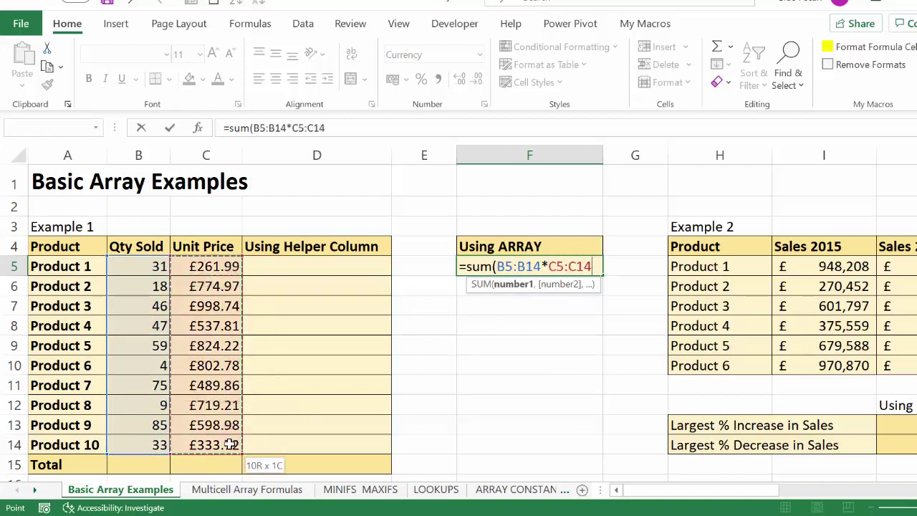
type(")")
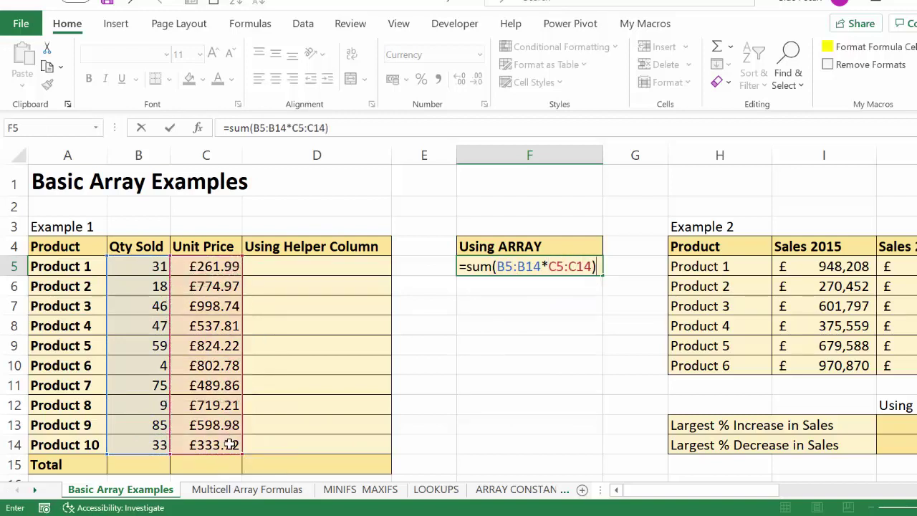
key("Return")
left_click(524, 264)
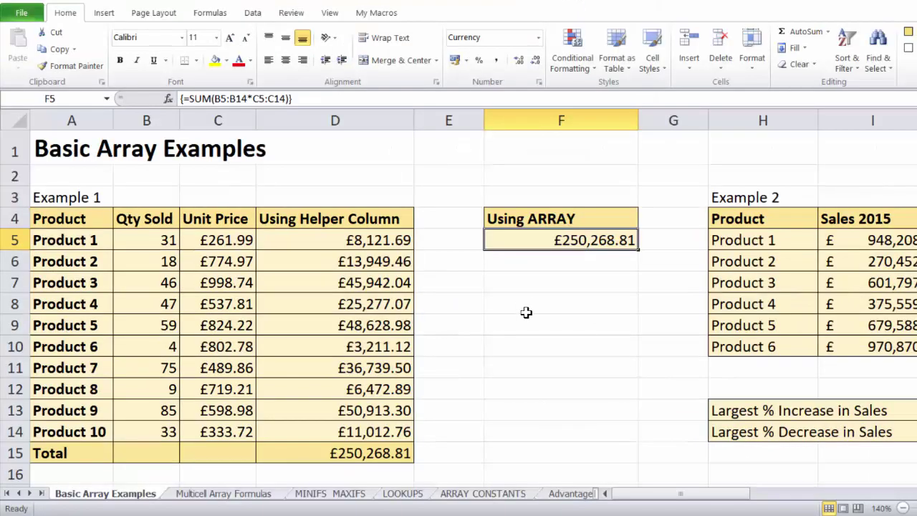
- Replace the array formula in F5 with =SUMPRODUCT(B5:B14,C5:C14), and inspect the F5 formula in the newer Excel version
key("Delete")
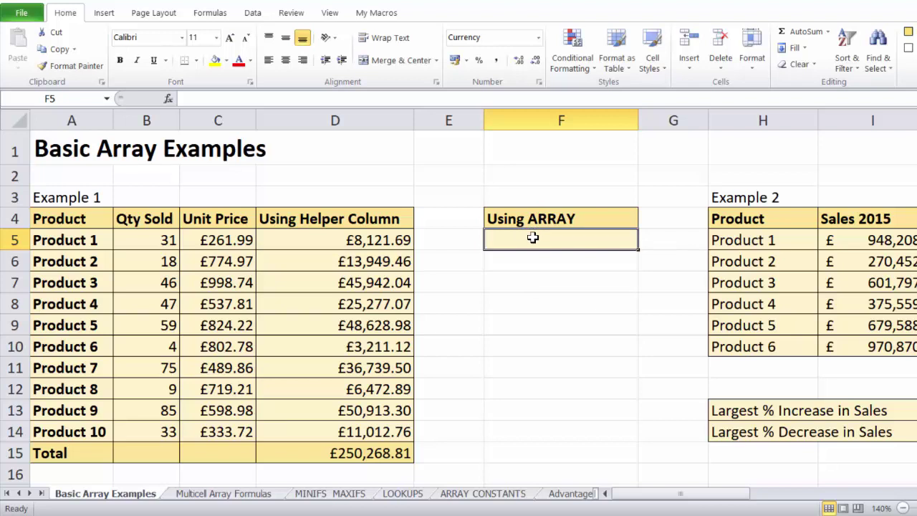
type("=sum")
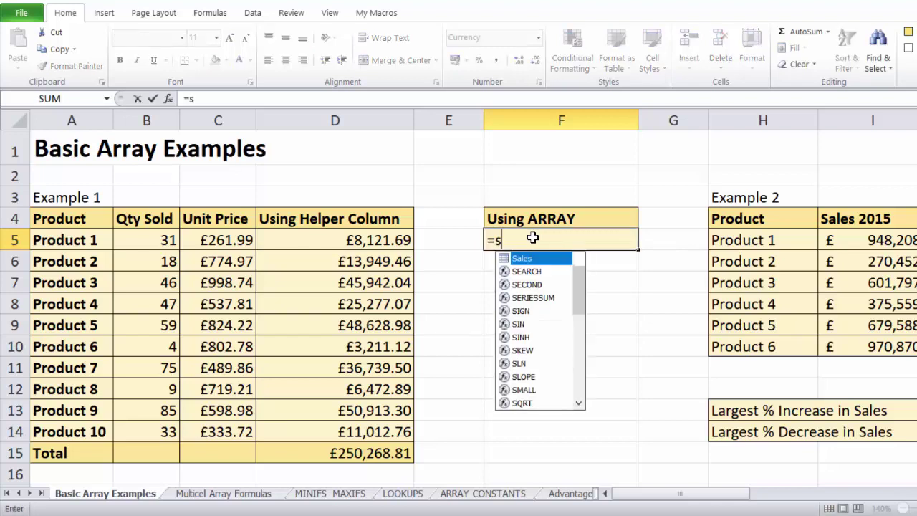
double_click(533, 299)
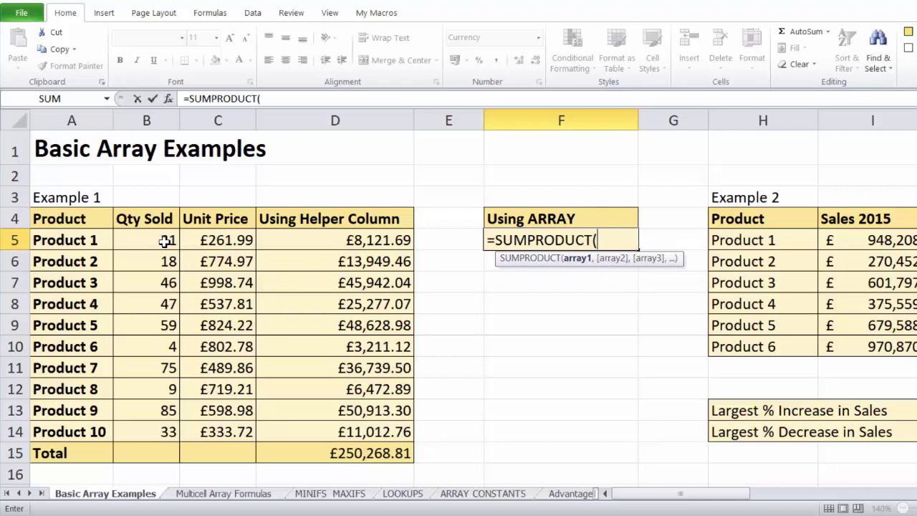
left_click_drag(165, 241, 158, 424)
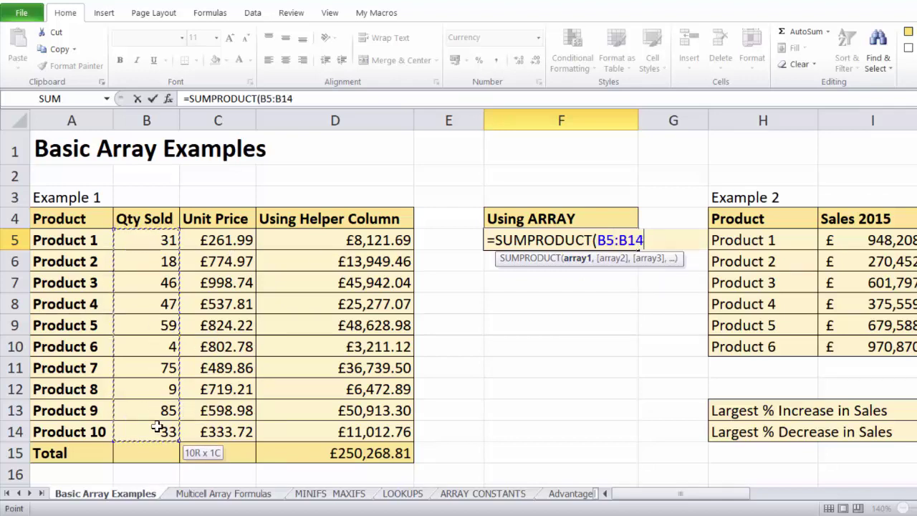
type(",")
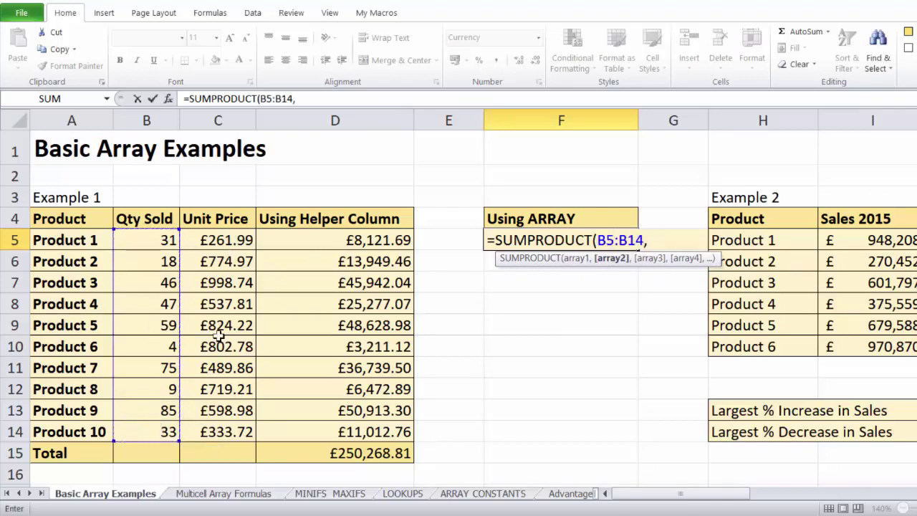
left_click_drag(240, 236, 238, 429)
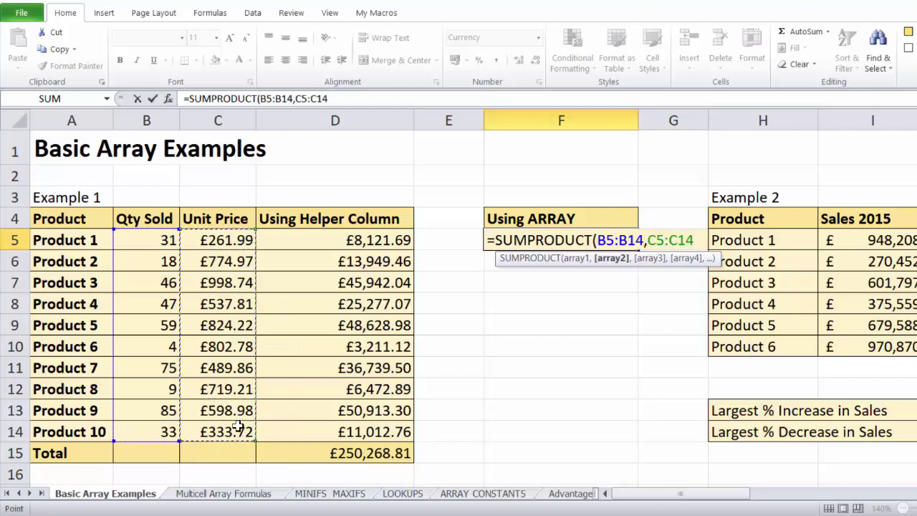
type(")")
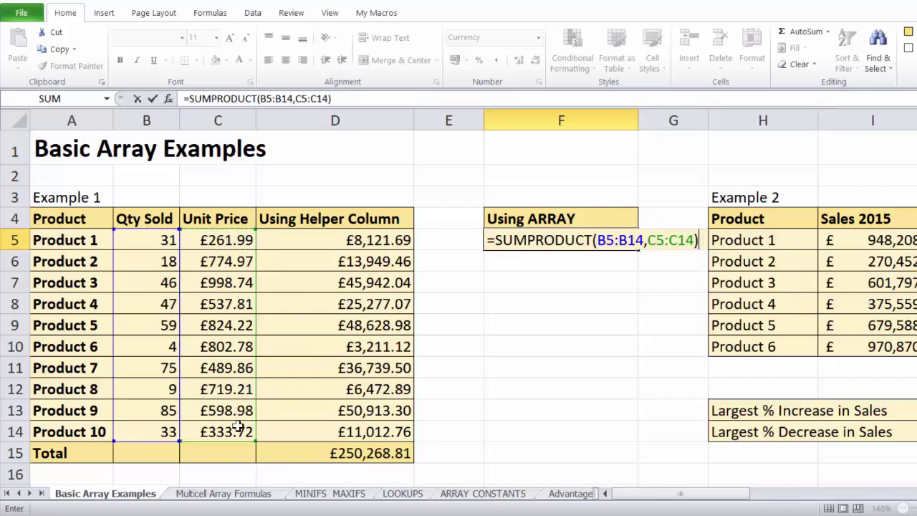
key("Return")
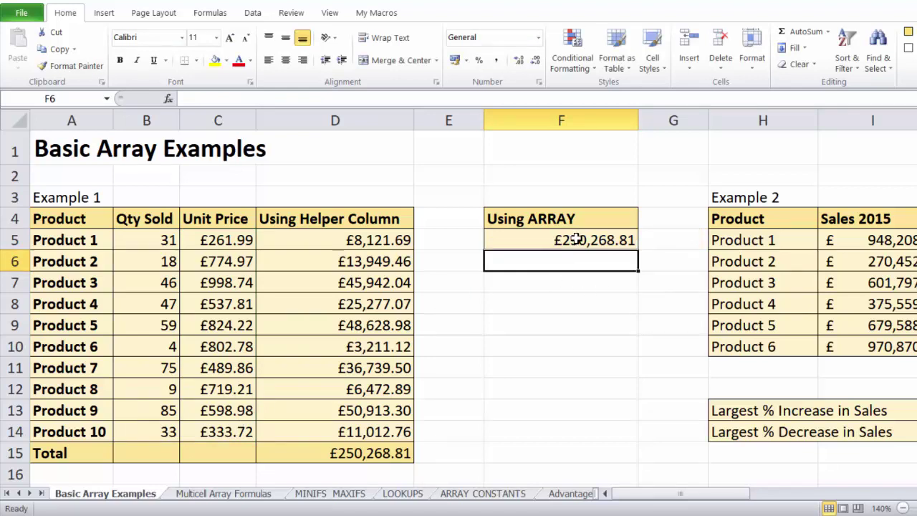
left_click(577, 241)
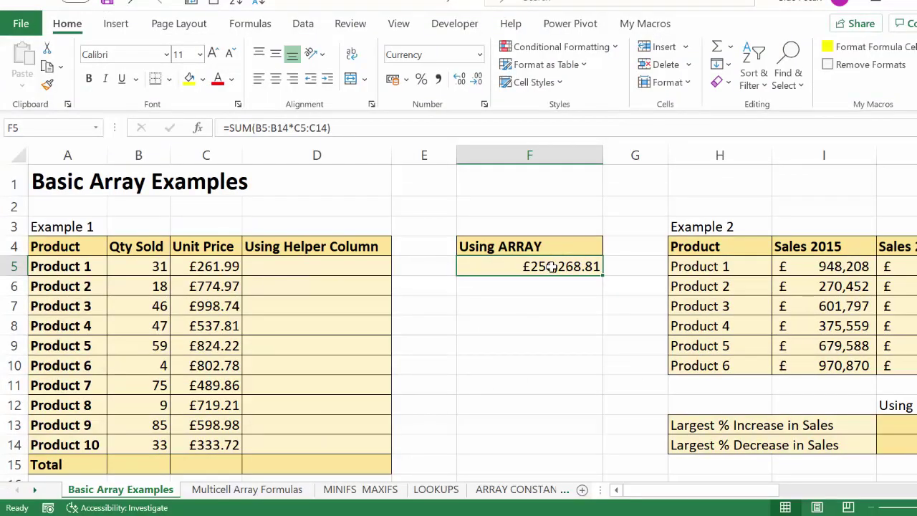
double_click(550, 267)
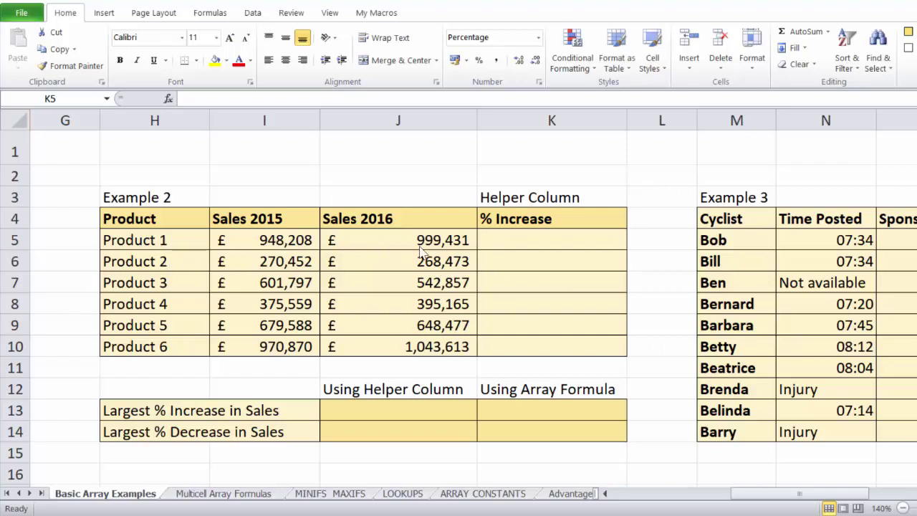
- Enter =(J5-I5)/I5 in K5 of Example 2's % Increase helper column and fill it down to K10
left_click_drag(519, 240, 551, 346)
left_click(516, 240)
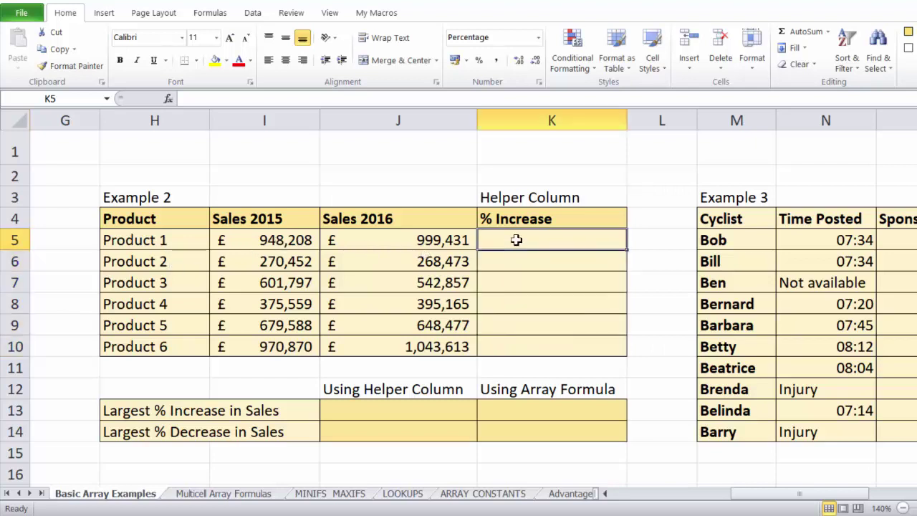
type("=")
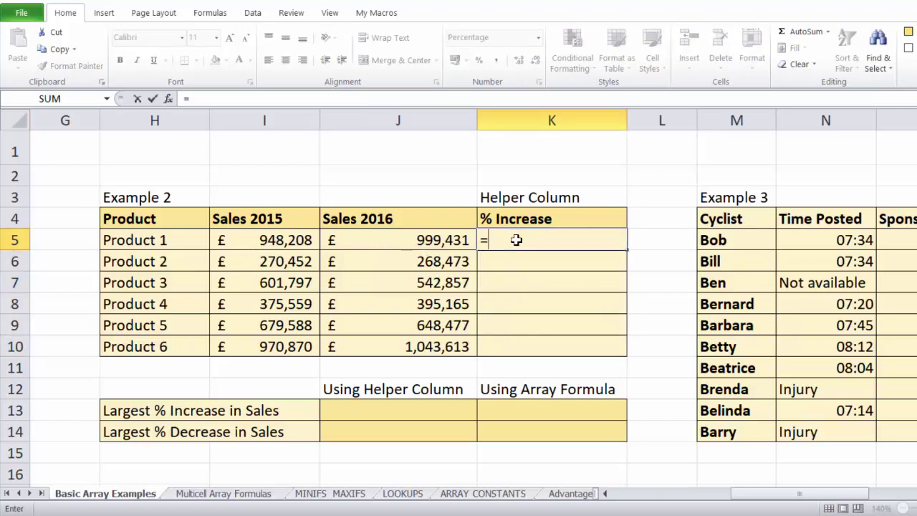
type("(")
left_click(465, 240)
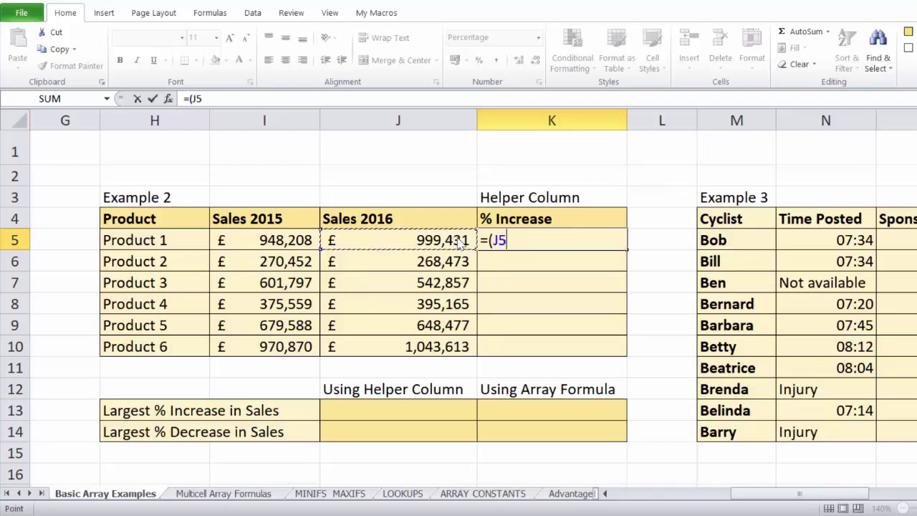
type("-")
left_click(299, 242)
type(")")
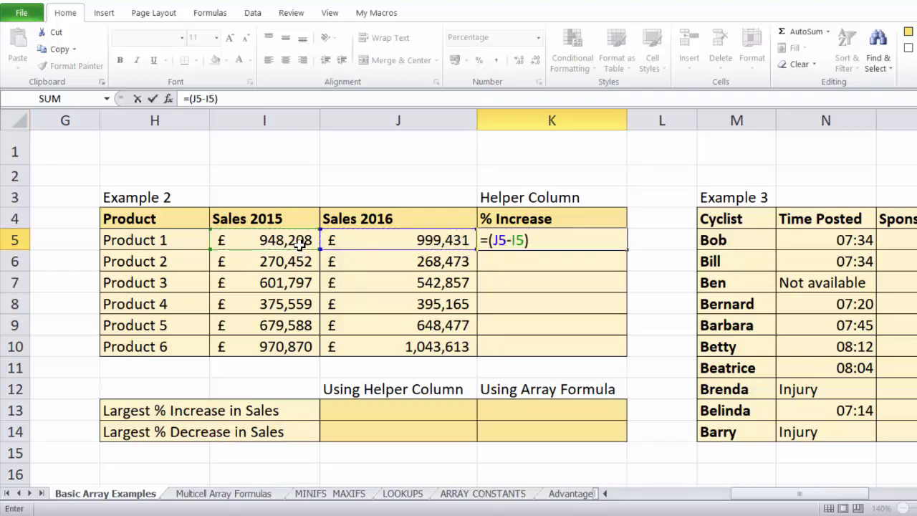
type("/")
left_click(300, 243)
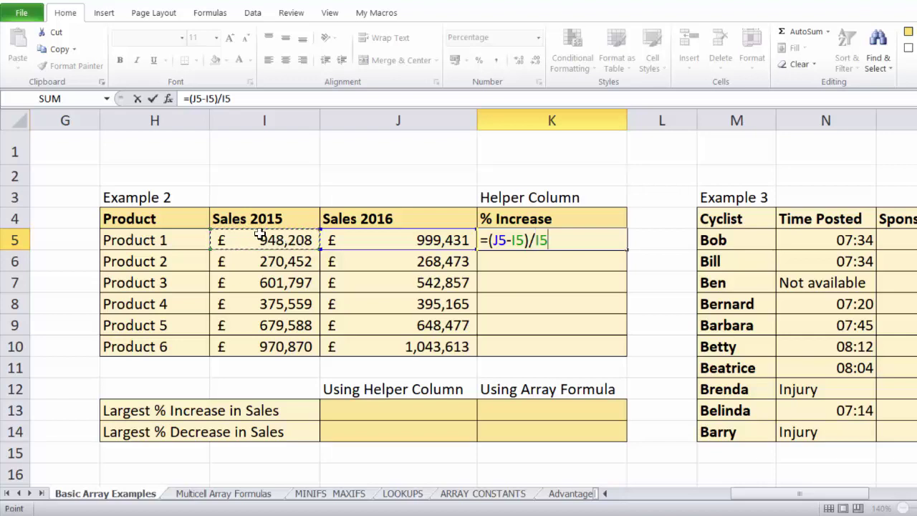
key("Return")
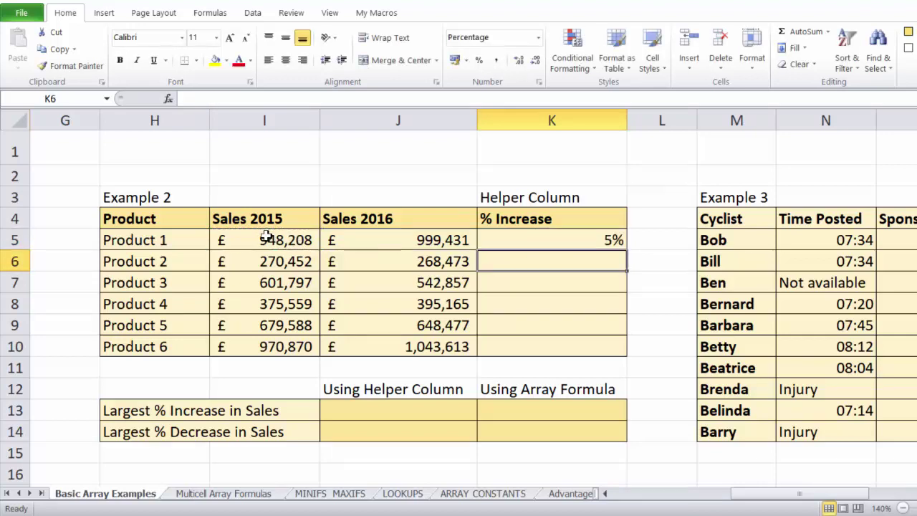
left_click(540, 235)
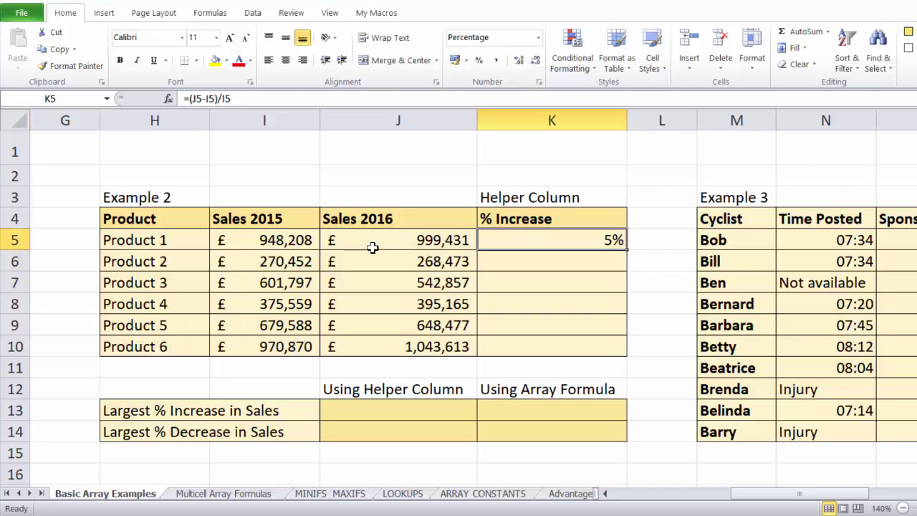
left_click_drag(628, 249, 610, 351)
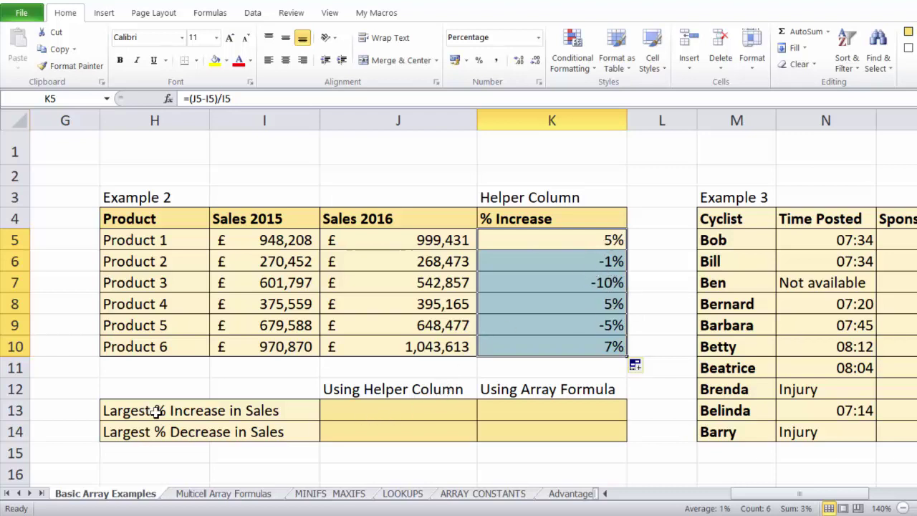
- Enter =MAX(K5:K10) in J13 for the Largest % Increase in Sales using the helper column
left_click(366, 407)
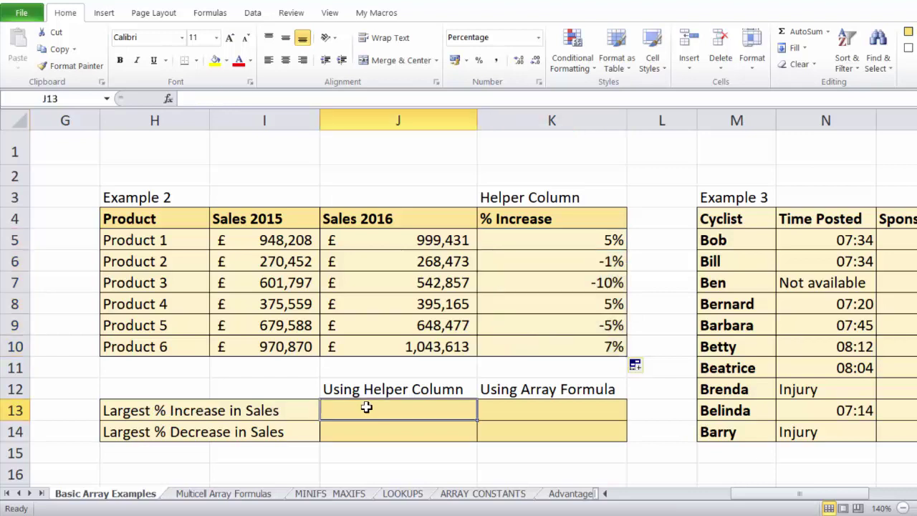
type("=")
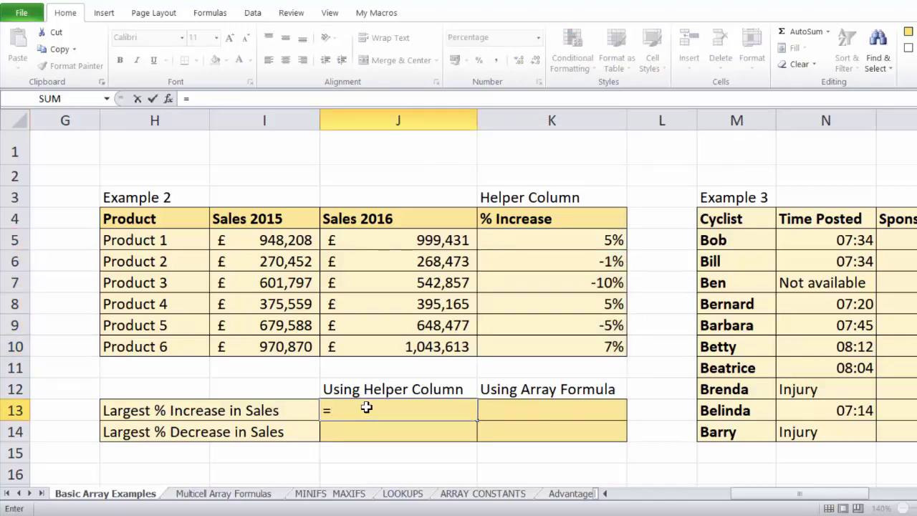
type("max(")
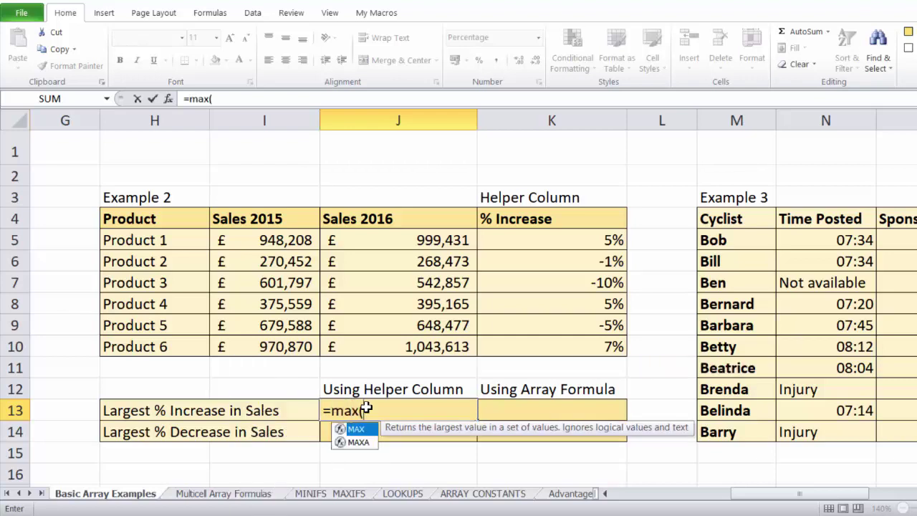
left_click_drag(581, 245, 571, 348)
type(")")
key("Return")
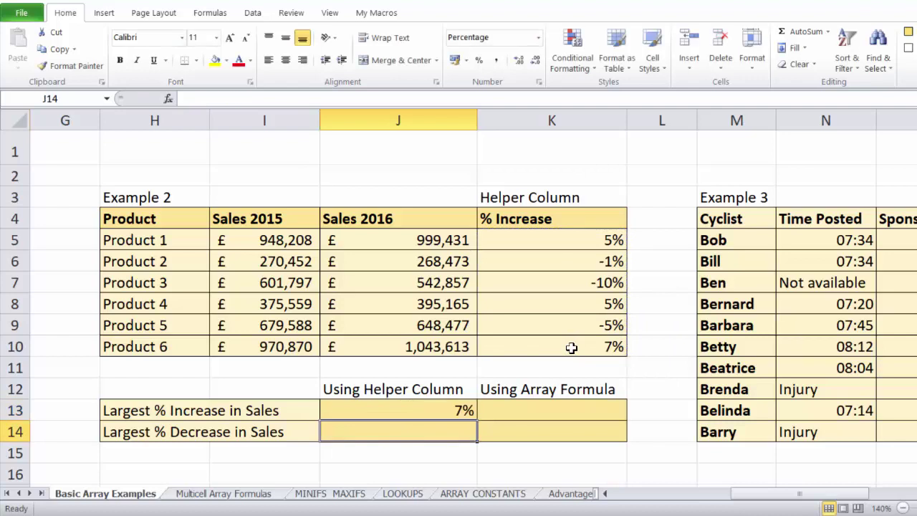
- Enter =MIN(K5:K10) in J14 for the Largest % Decrease in Sales using the helper column
type("=")
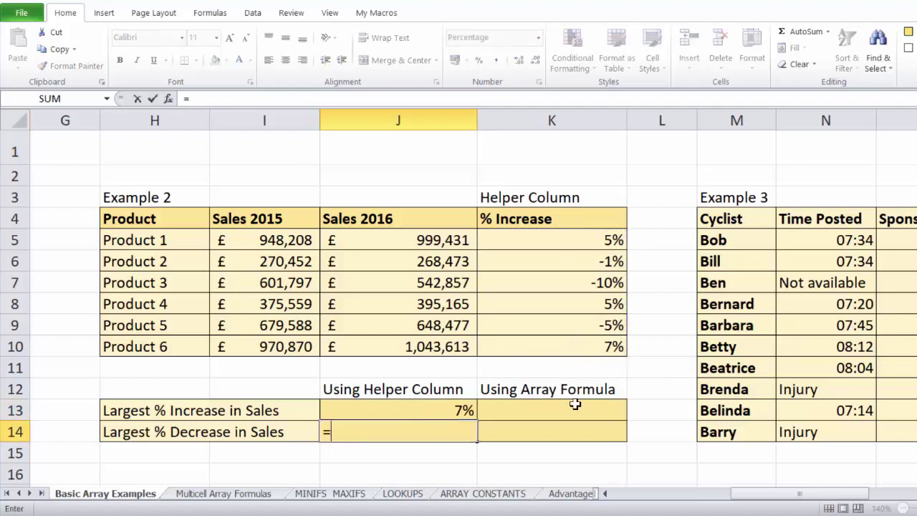
type("min(")
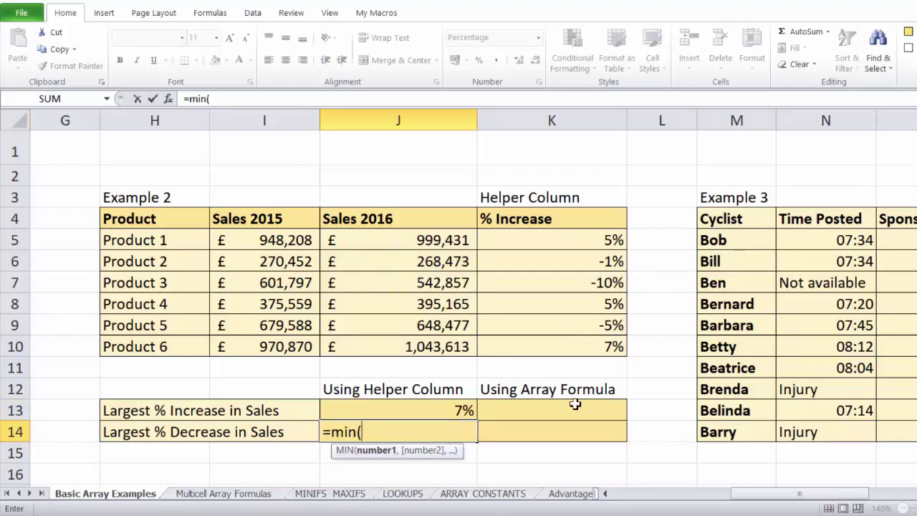
left_click_drag(608, 240, 609, 348)
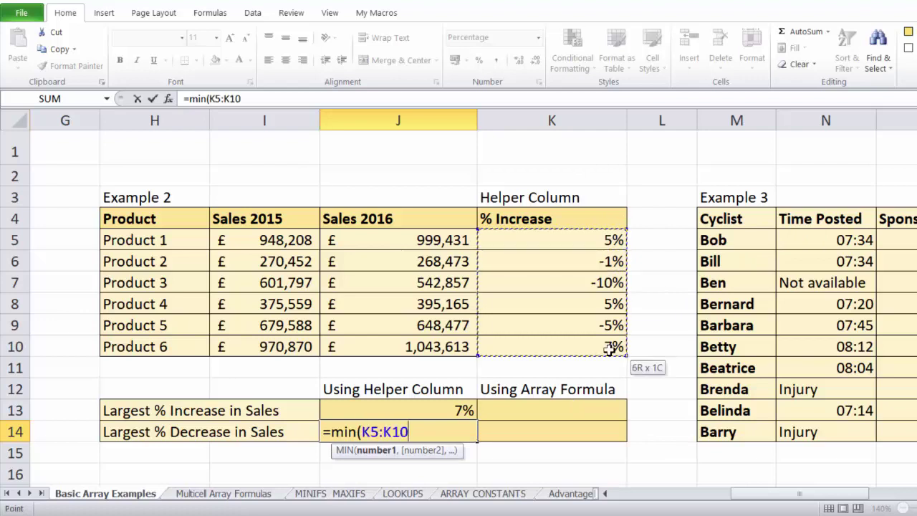
type(")")
key("Return")
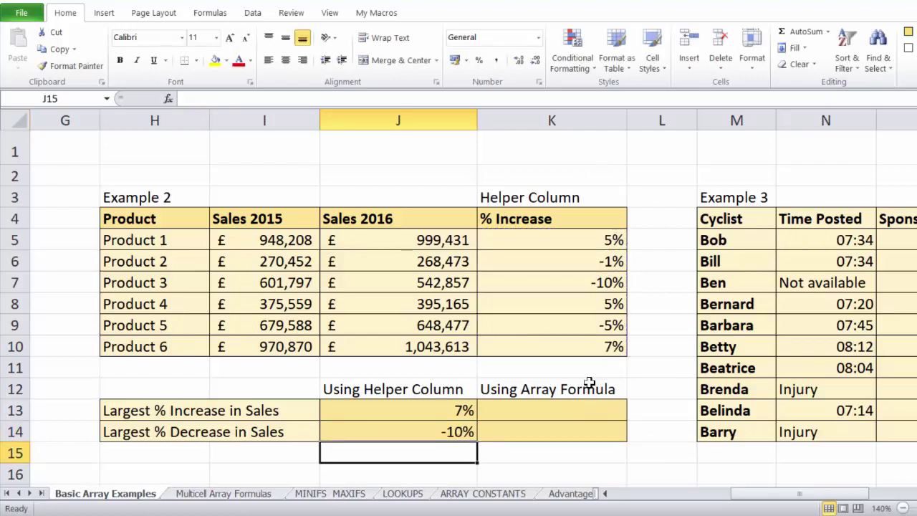
- Enter =MAX((J5:J10-I5:I10)/I5:I10) in K13 as an ordinary formula for the Largest % Increase in Sales
left_click(520, 414)
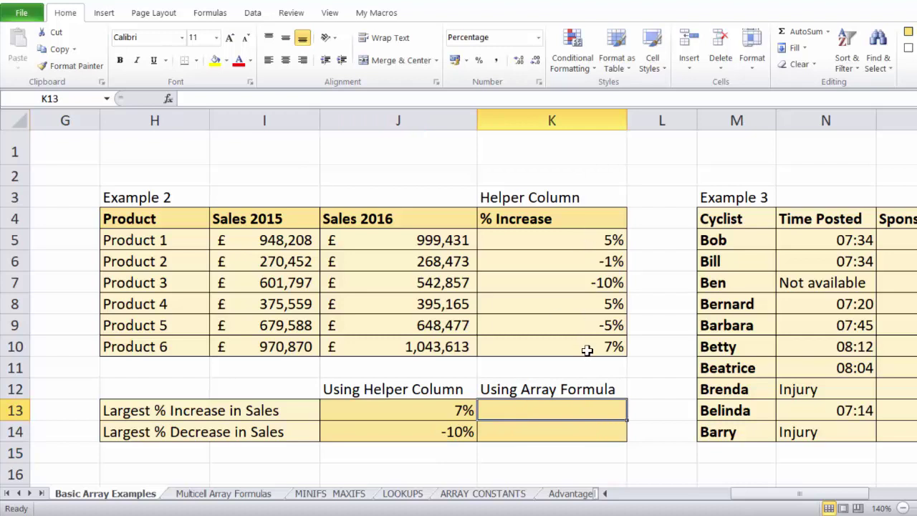
type("=")
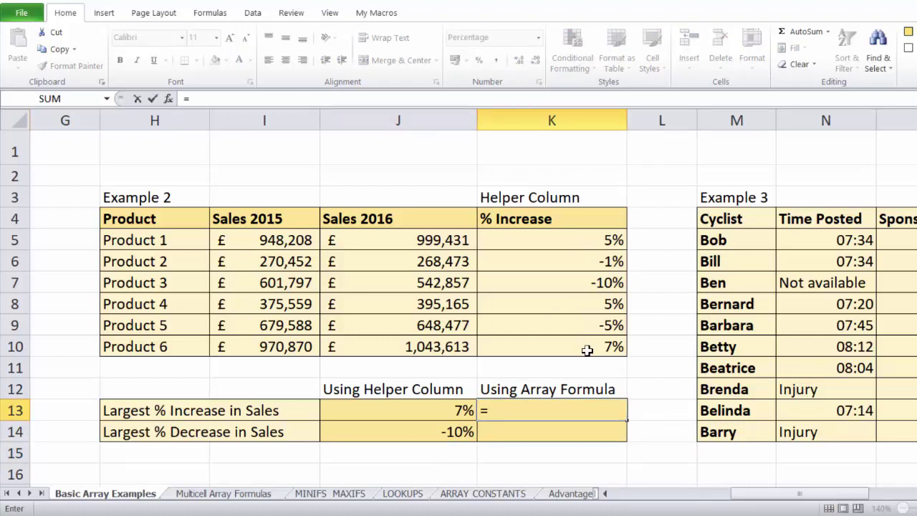
type("mi")
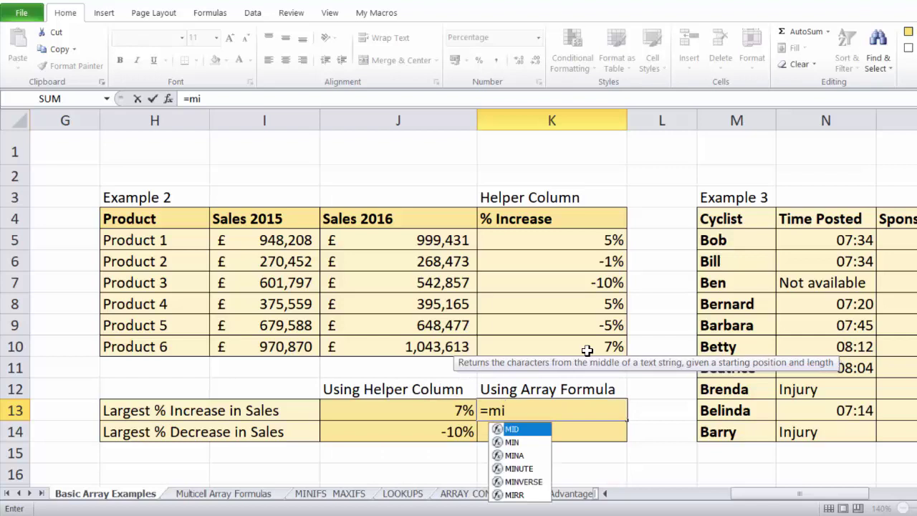
key("BackSpace")
key("BackSpace")
type("max")
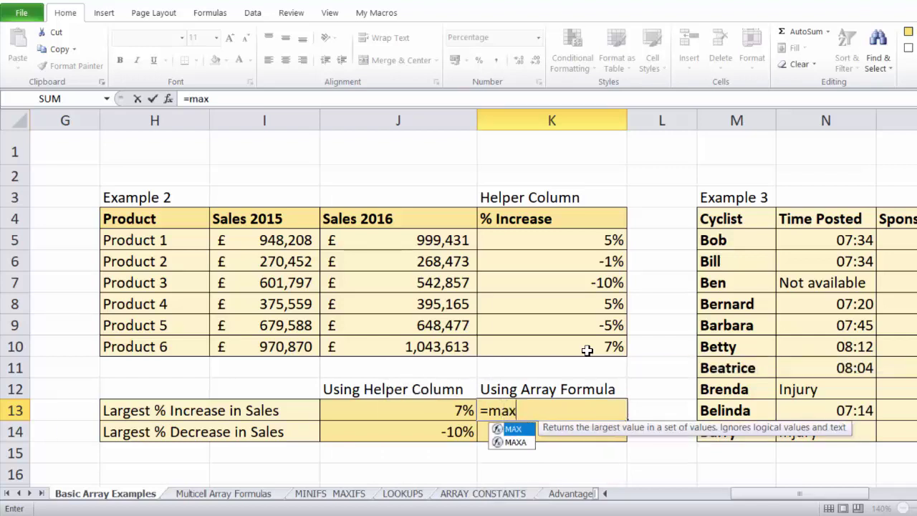
type("(")
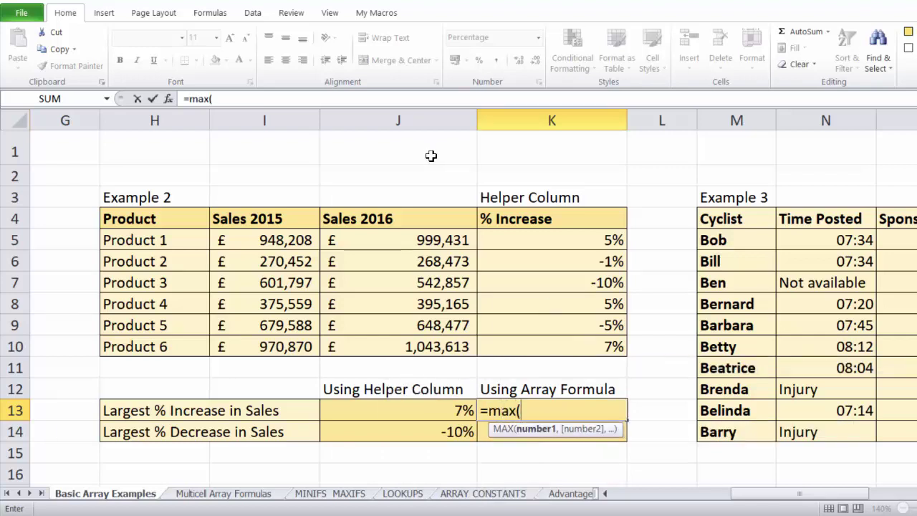
type("(")
left_click_drag(372, 241, 377, 339)
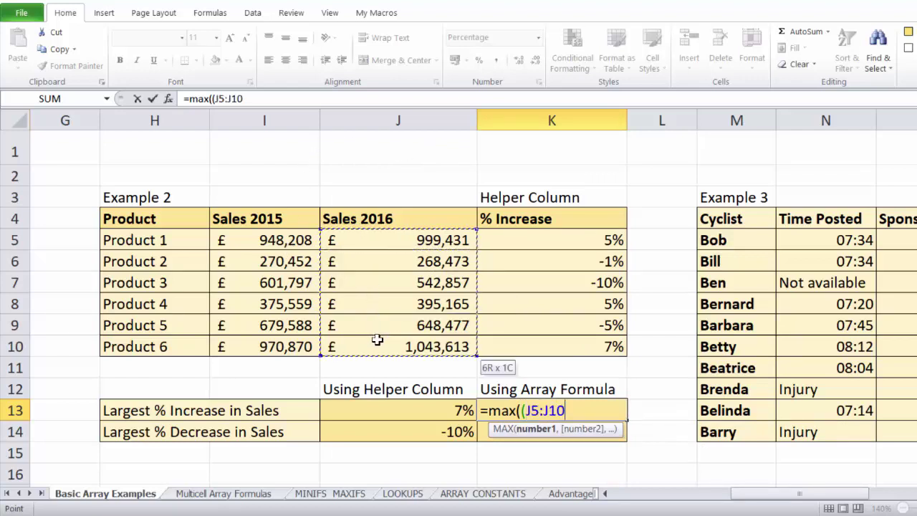
type("-")
left_click_drag(244, 239, 254, 344)
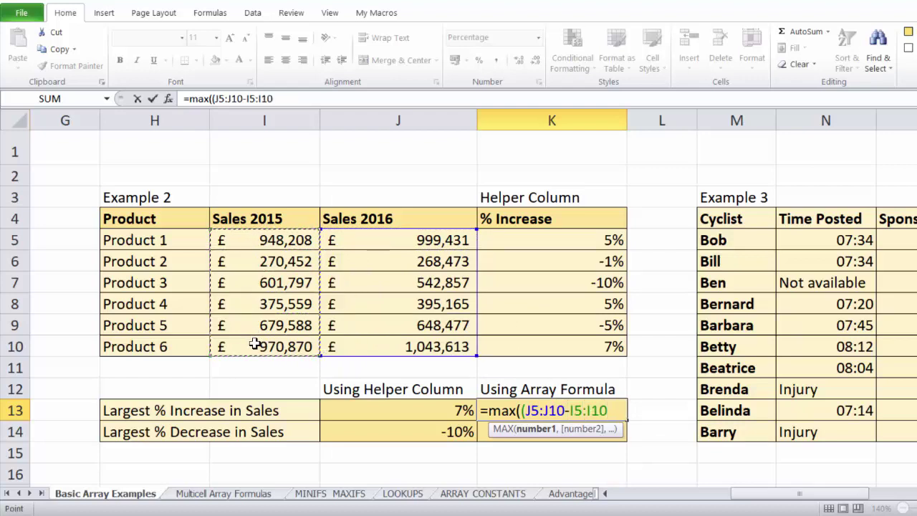
type(")/")
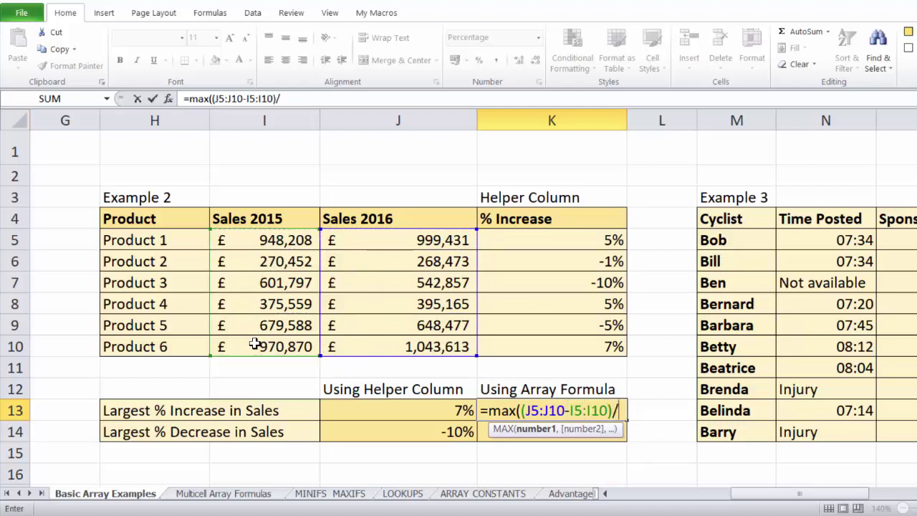
left_click_drag(275, 239, 278, 349)
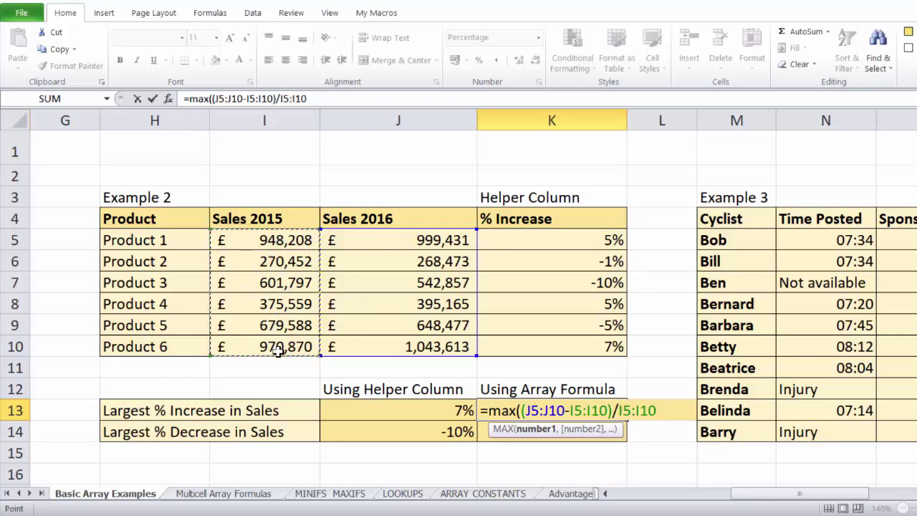
type(")")
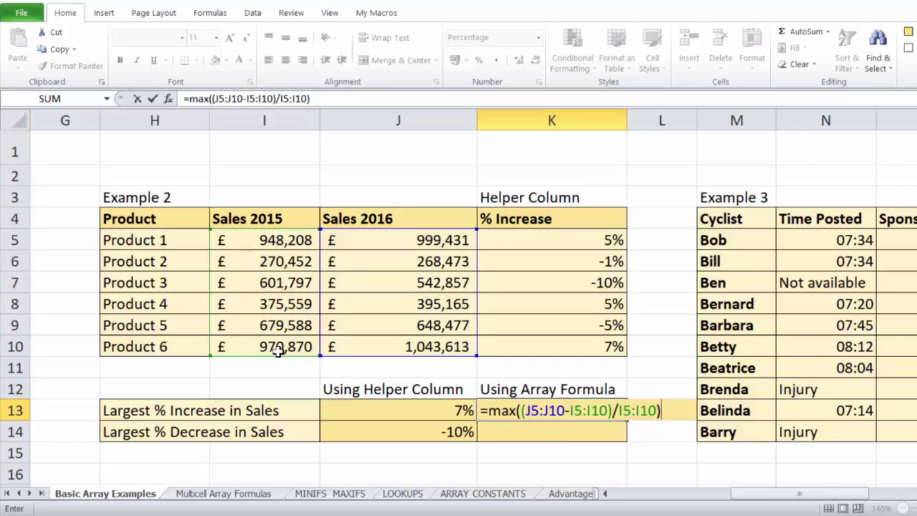
key("Return")
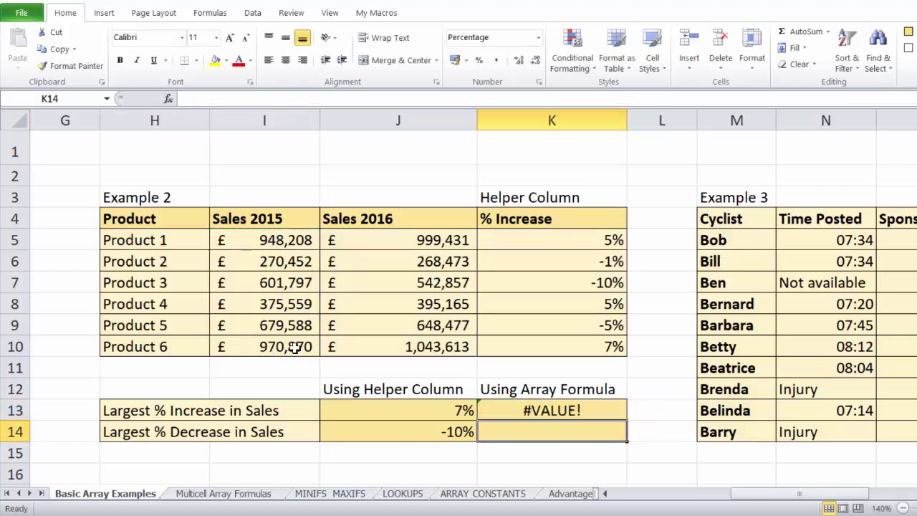
- Re-enter the MAX formula in K13 as an array formula
left_click(543, 410)
double_click(543, 411)
left_click(487, 411)
key("ctrl+shift+Return")
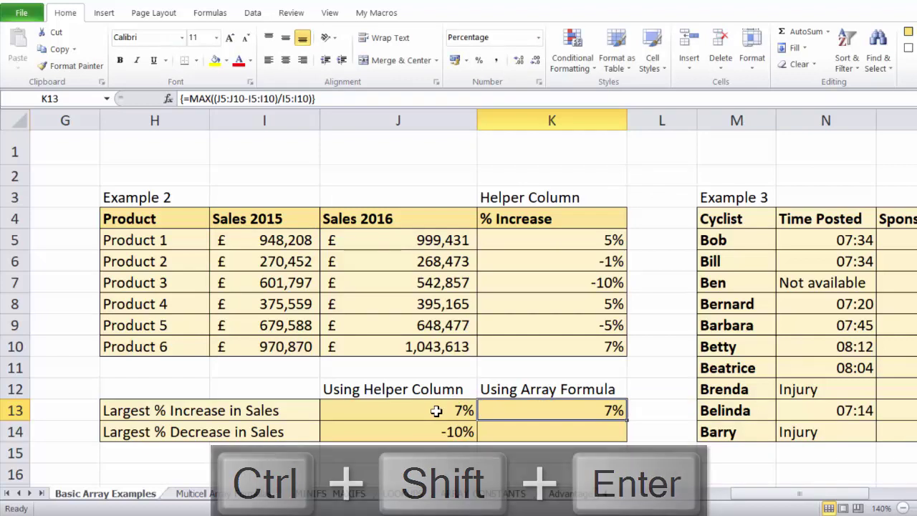
- Enter =MIN((J5:J10-I5:I10)/I5:I10) in K14 as an array formula for the Largest % Decrease in Sales
left_click(512, 433)
type("=")
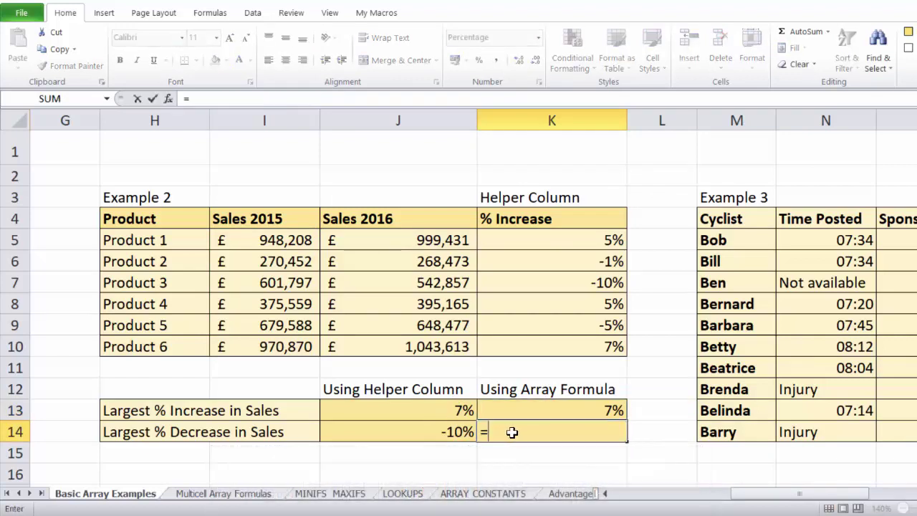
type("min")
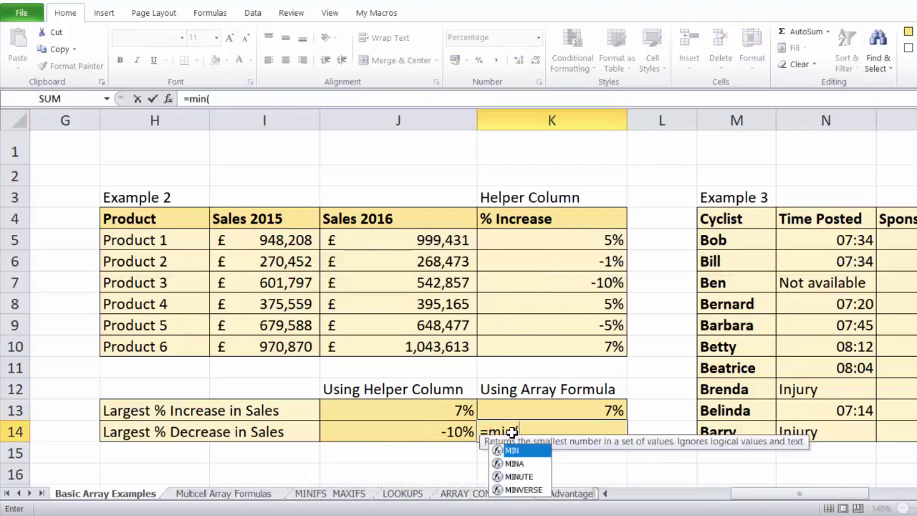
type("((")
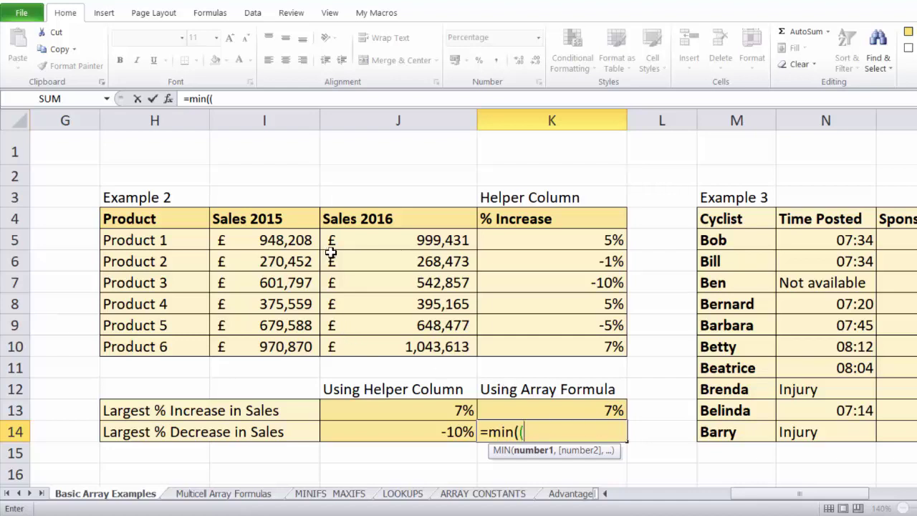
left_click_drag(394, 237, 394, 347)
type("-")
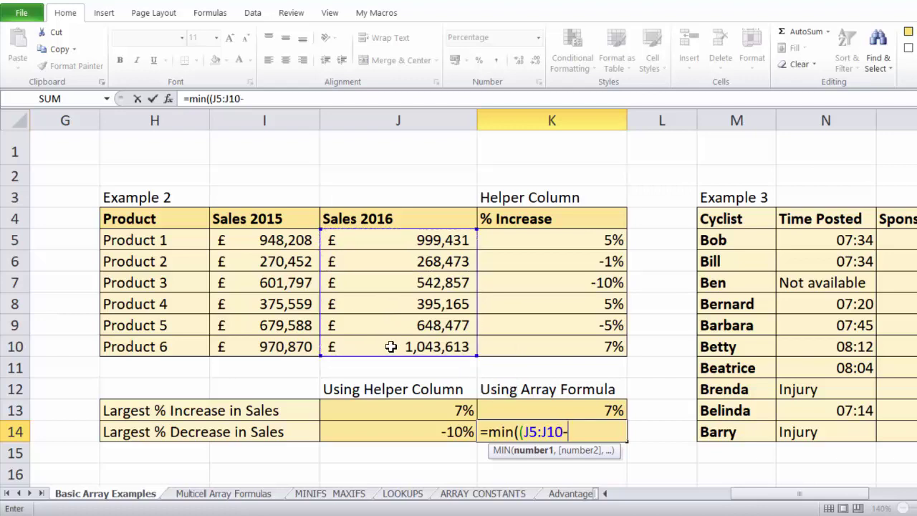
left_click_drag(280, 237, 285, 344)
type(")/")
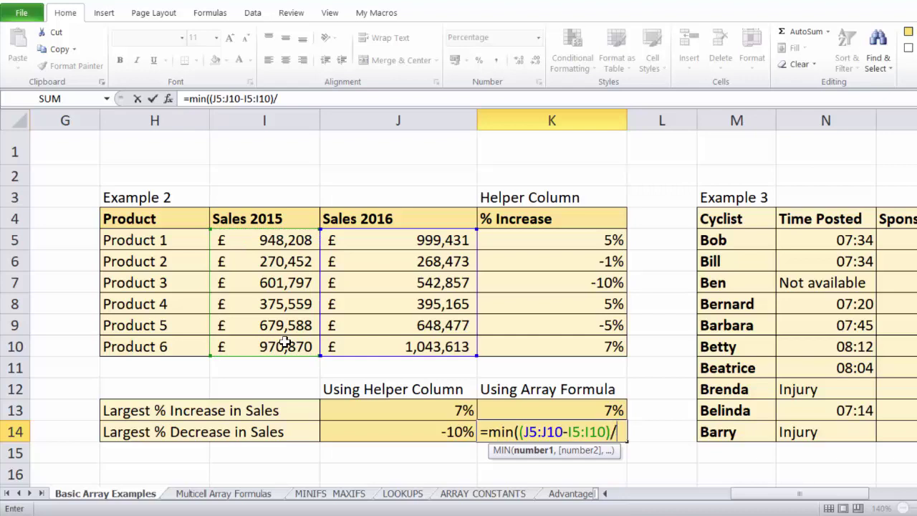
left_click_drag(267, 235, 278, 344)
type(")")
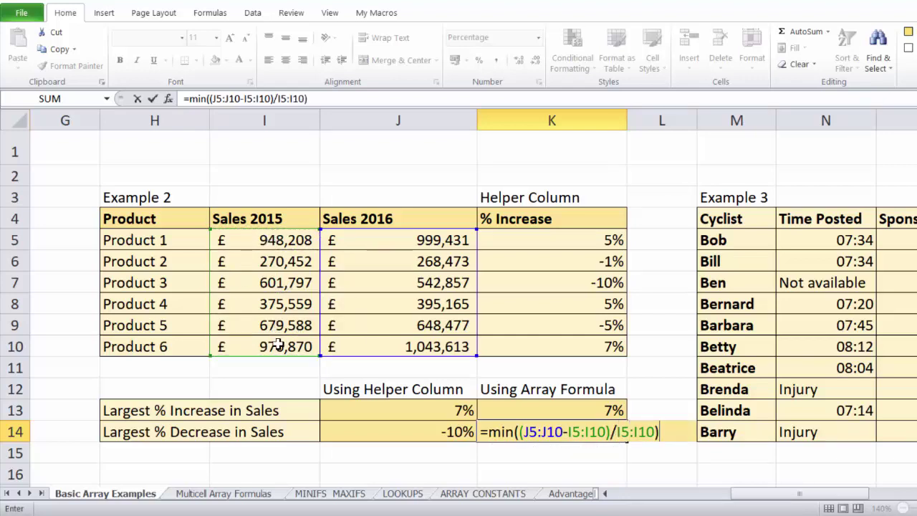
key("ctrl+shift+Return")
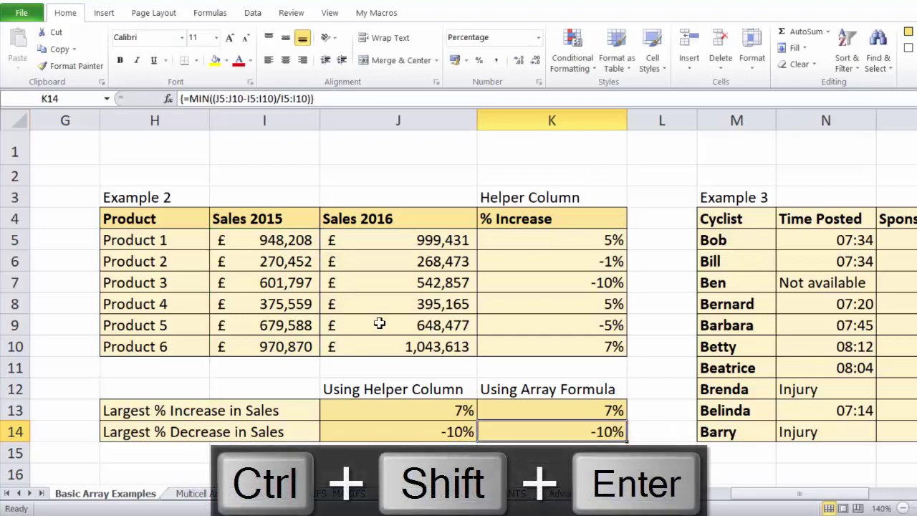
- Re-enter the K14 MIN formula as an ordinary formula and restore it as an array formula
double_click(609, 433)
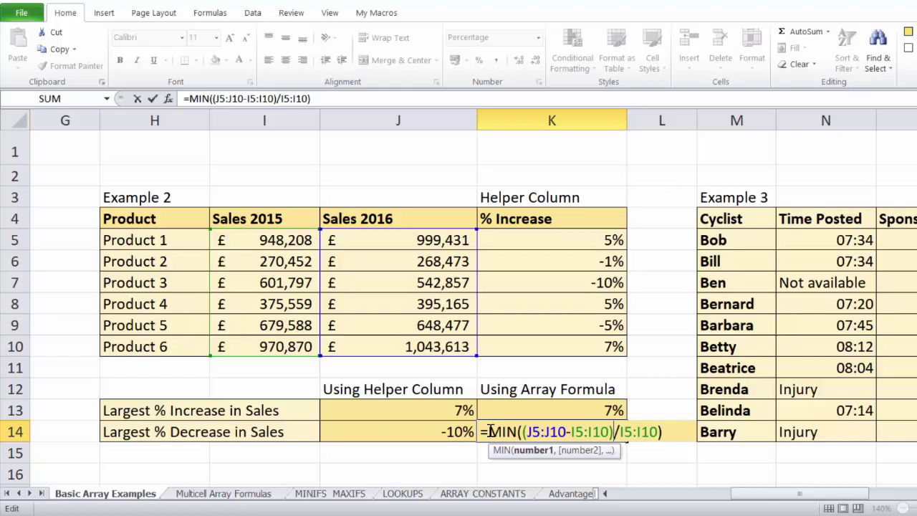
key("Return")
left_click(537, 431)
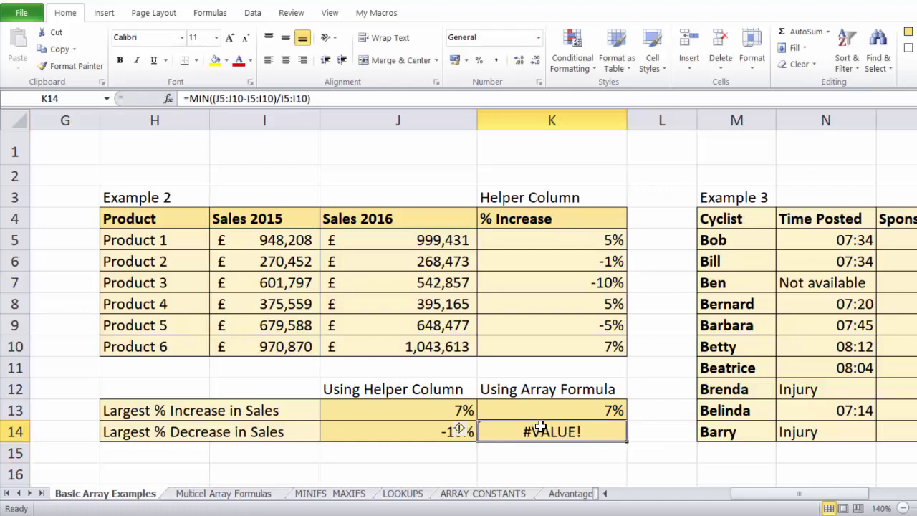
double_click(538, 431)
key("ctrl+shift+Return")
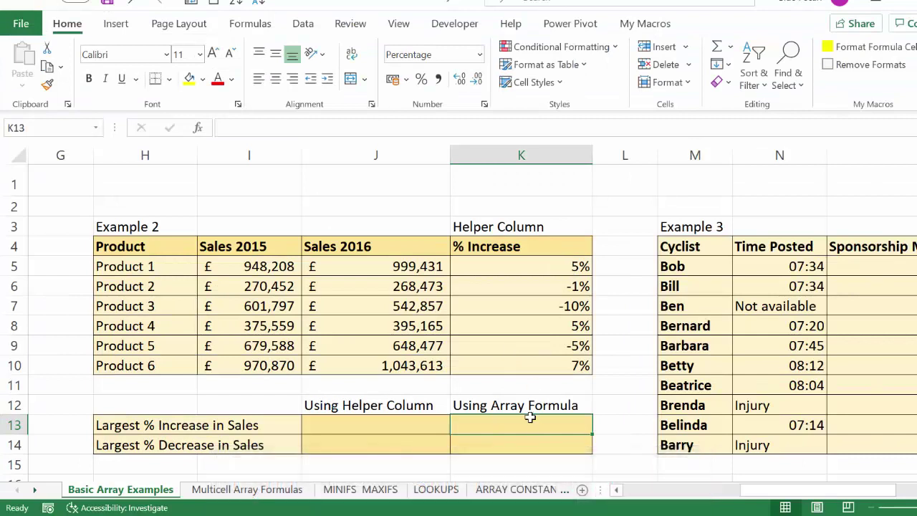
- In the newer Excel version, enter =MAX((J5:J10-I5:I10)/I5:I10) in K13 as an ordinary formula for the Largest % Increase in Sales
type("=")
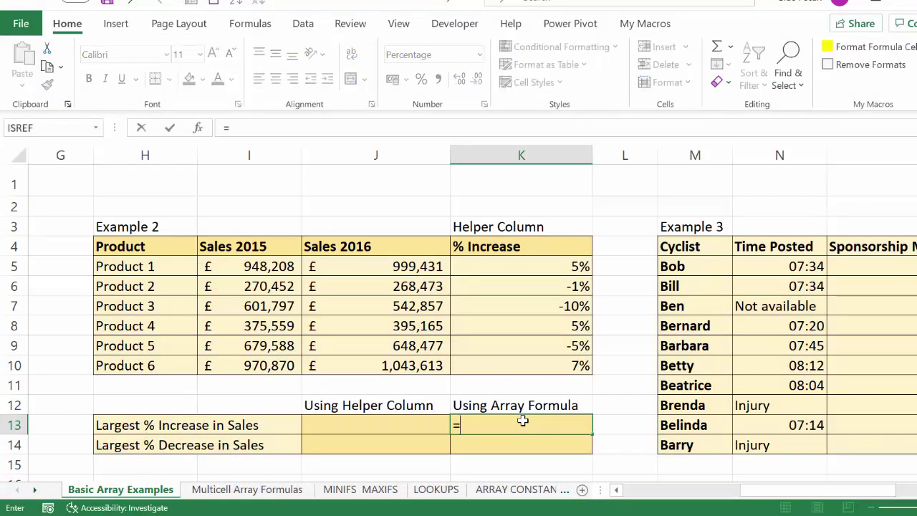
type("m")
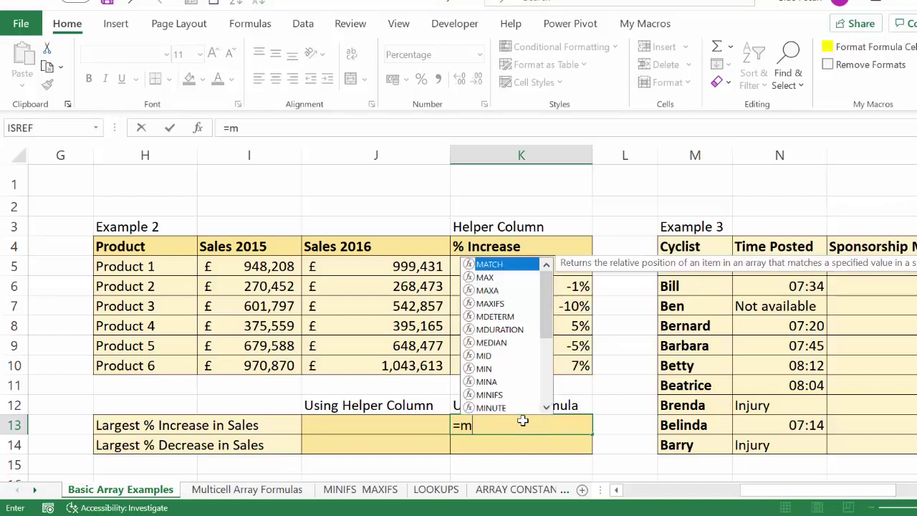
type("ax(")
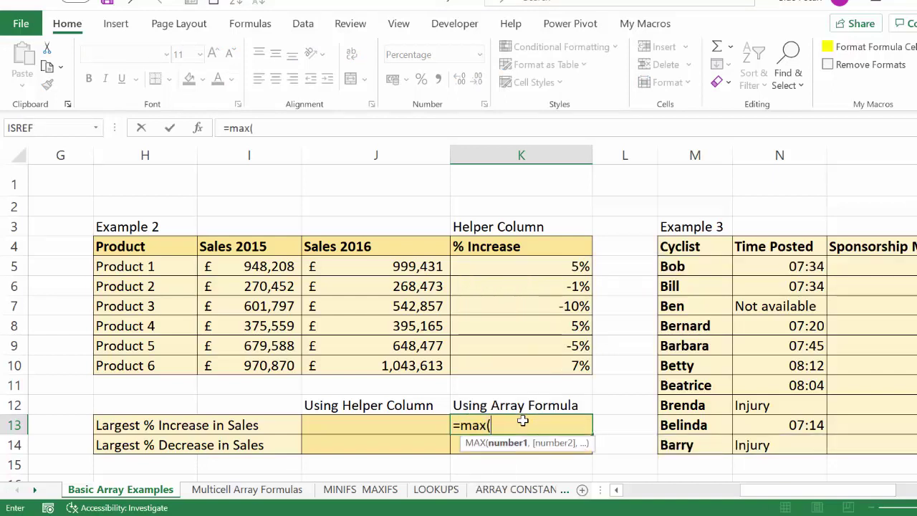
left_click(355, 266)
left_click_drag(354, 265, 354, 370)
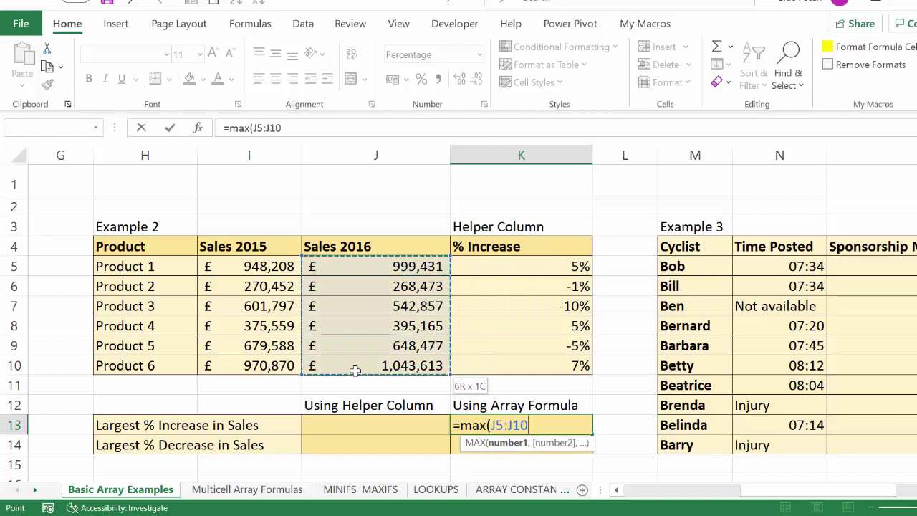
type("-")
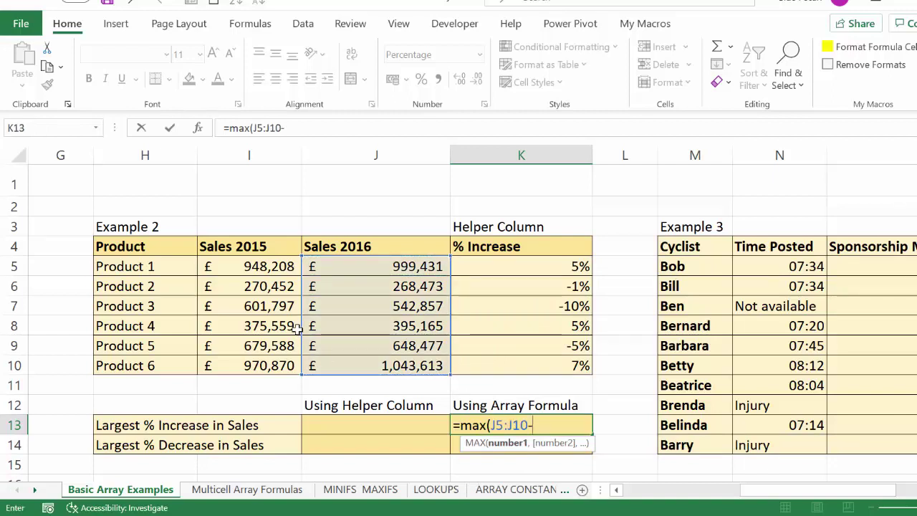
left_click_drag(273, 266, 273, 367)
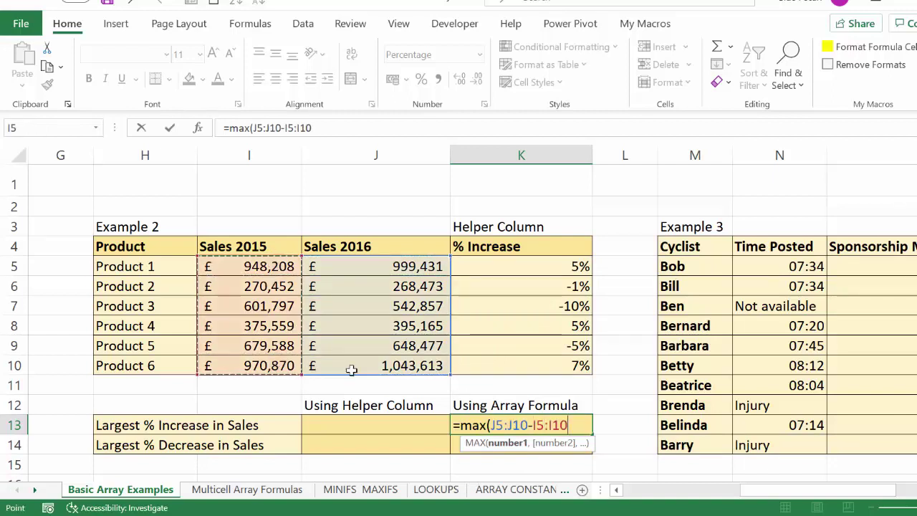
left_click(494, 425)
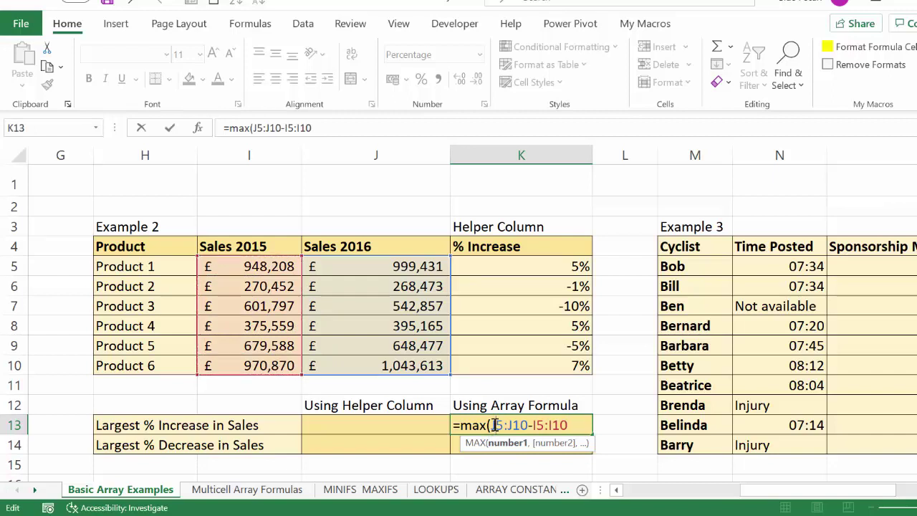
type("(")
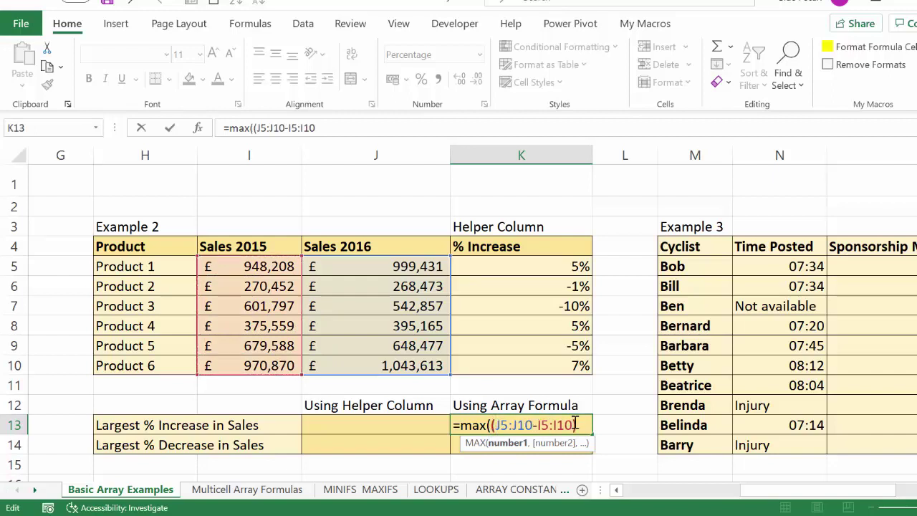
type(")/")
left_click_drag(285, 266, 284, 365)
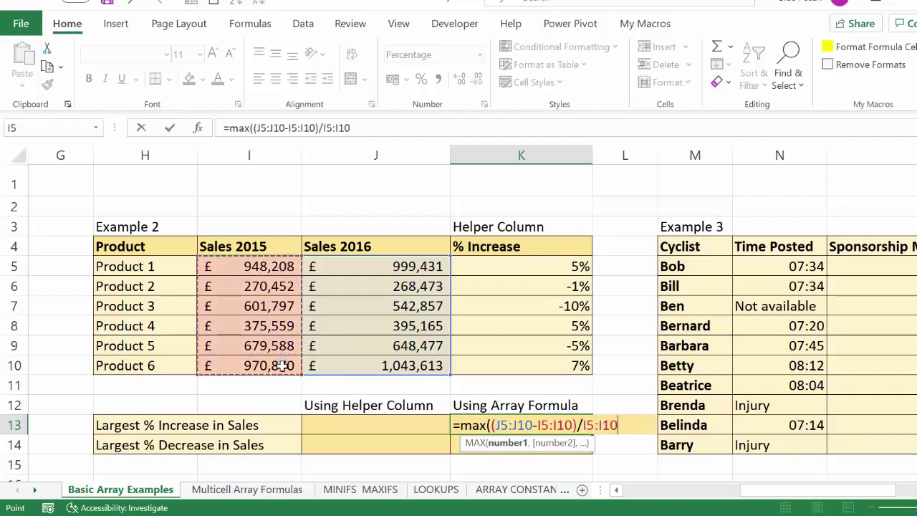
type(")")
key("Return")
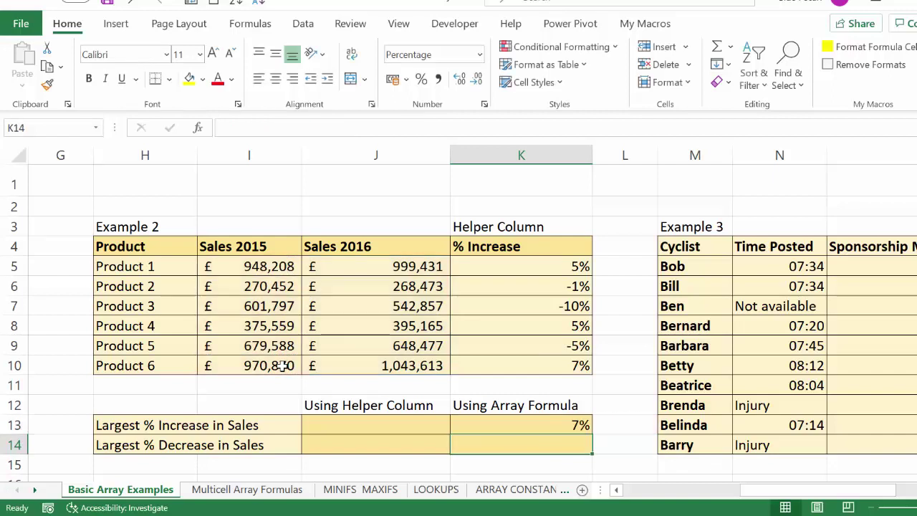
- Enter =MIN((J5:J10-I5:I10)/I5:I10) in K14 as an ordinary formula for the Largest % Decrease in Sales
type("=min")
type("(")
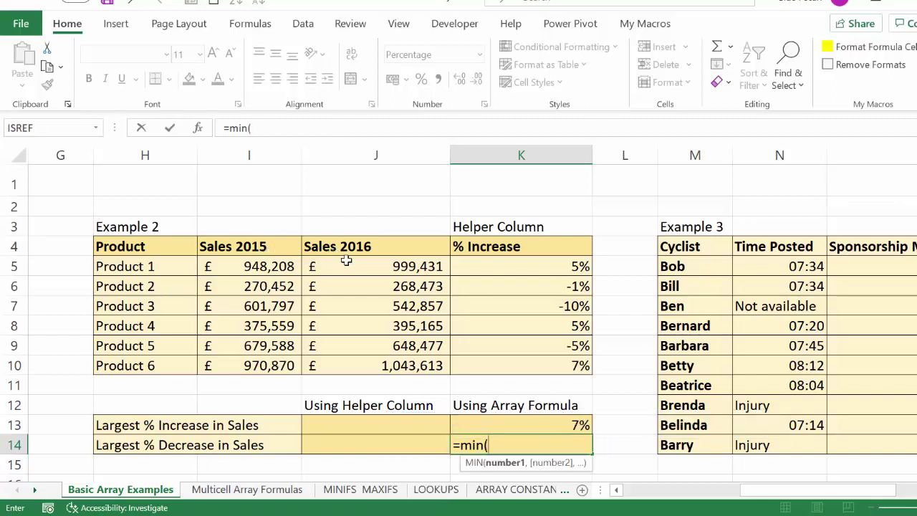
type("(")
left_click_drag(359, 266, 359, 364)
type("-")
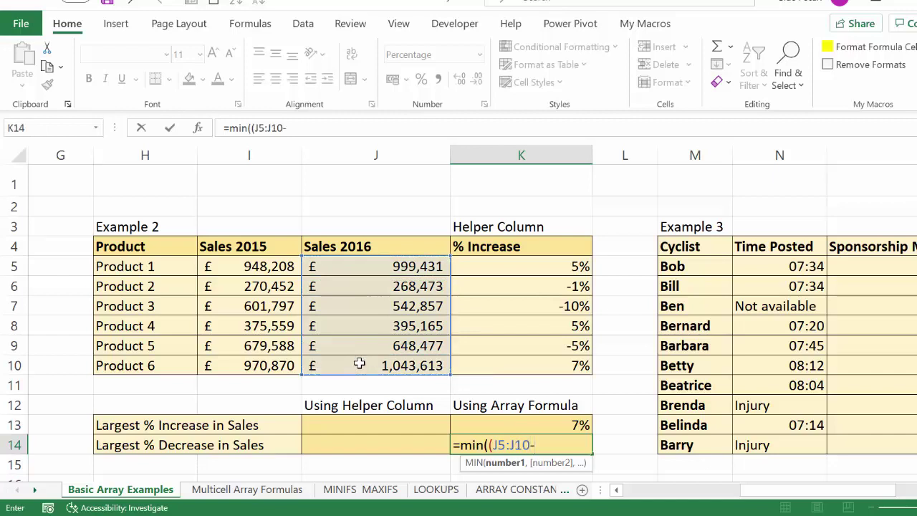
left_click_drag(252, 266, 259, 360)
type(")/")
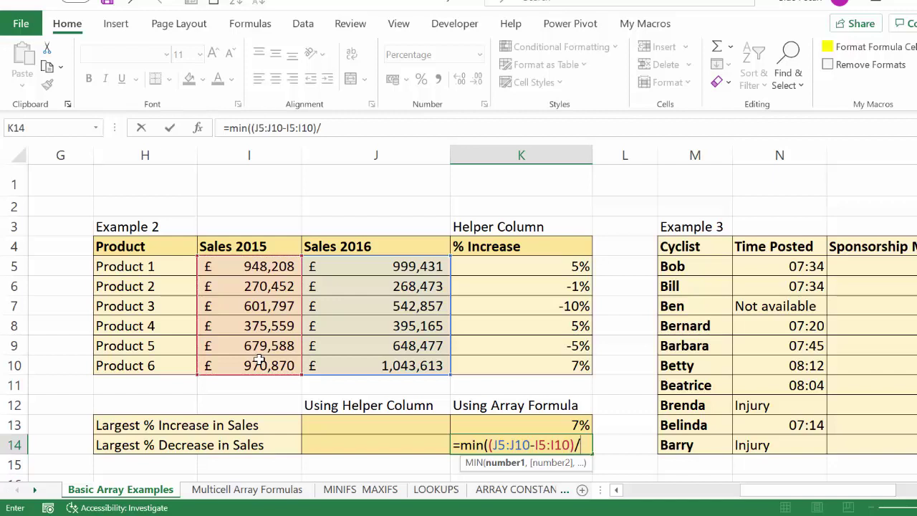
left_click_drag(286, 268, 286, 367)
type(")")
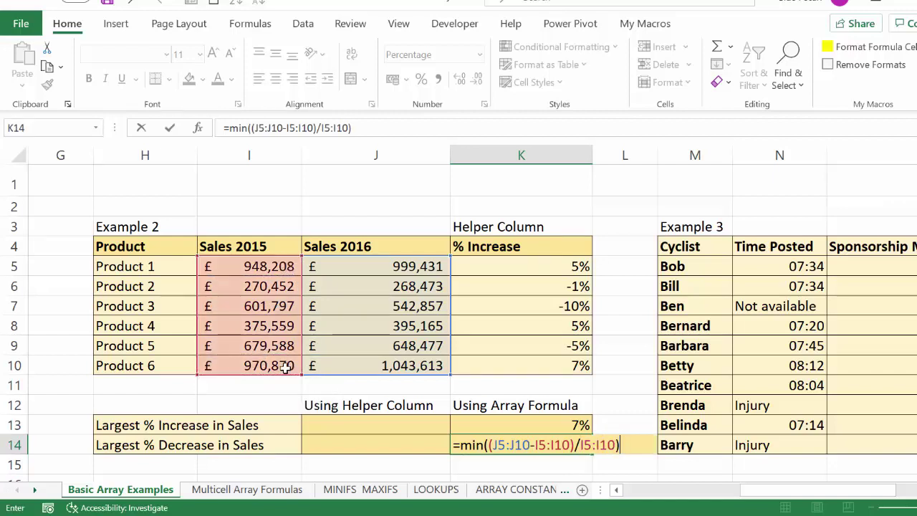
key("Return")
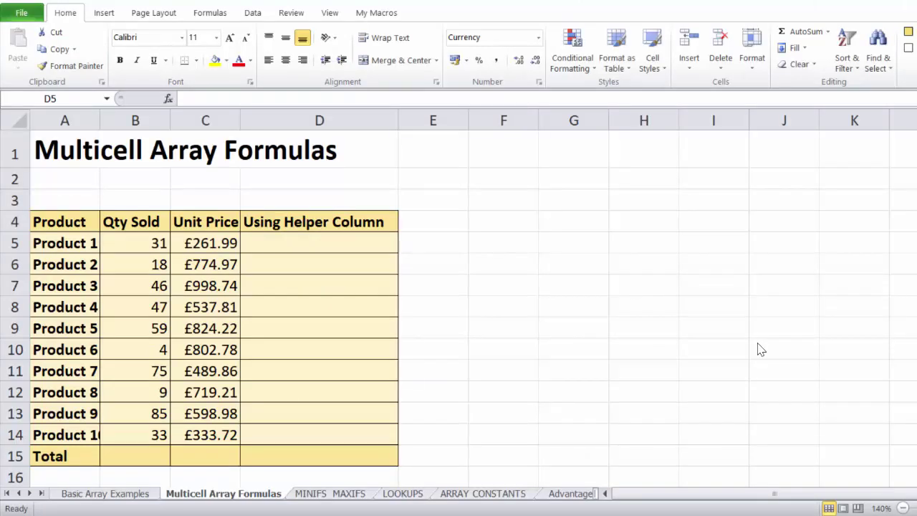
- In the older Excel version, enter =B5:B14*C5:C14 across D5:D14 of the Multicell Array Formulas sheet as one array formula
left_click(285, 241)
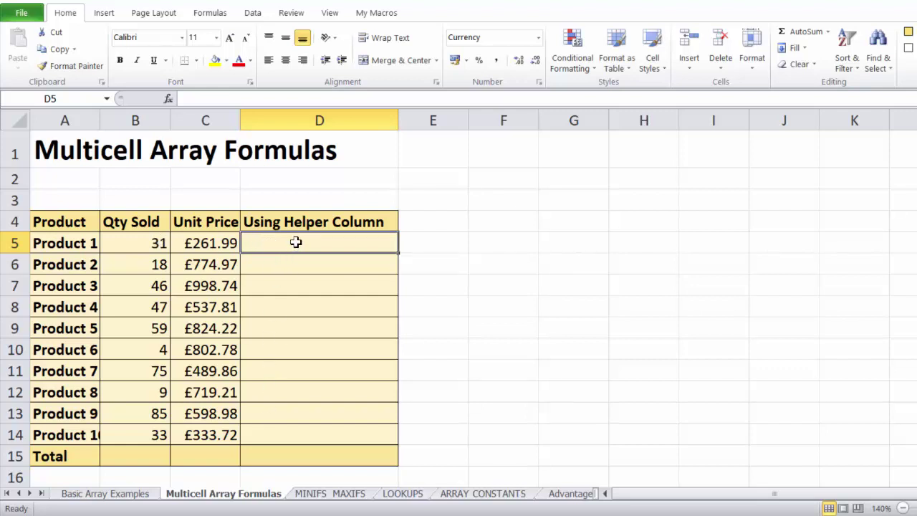
left_click_drag(296, 247, 299, 431)
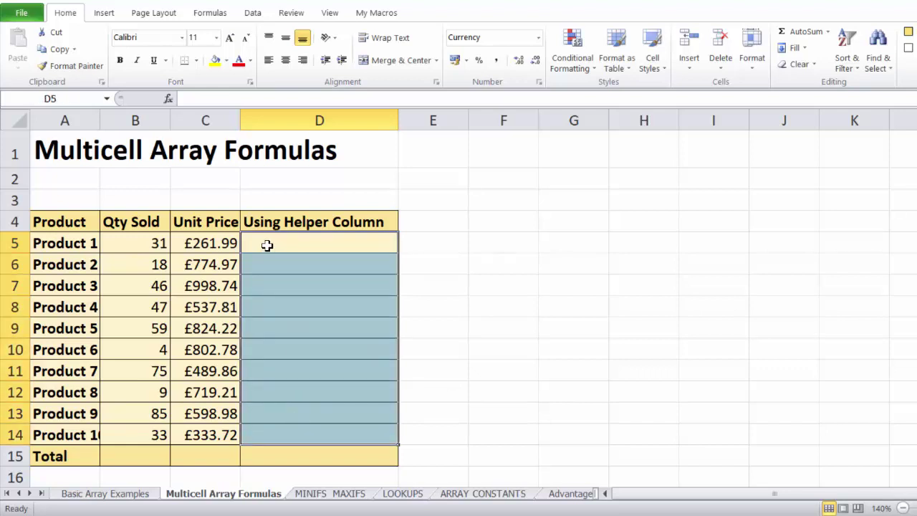
type("=")
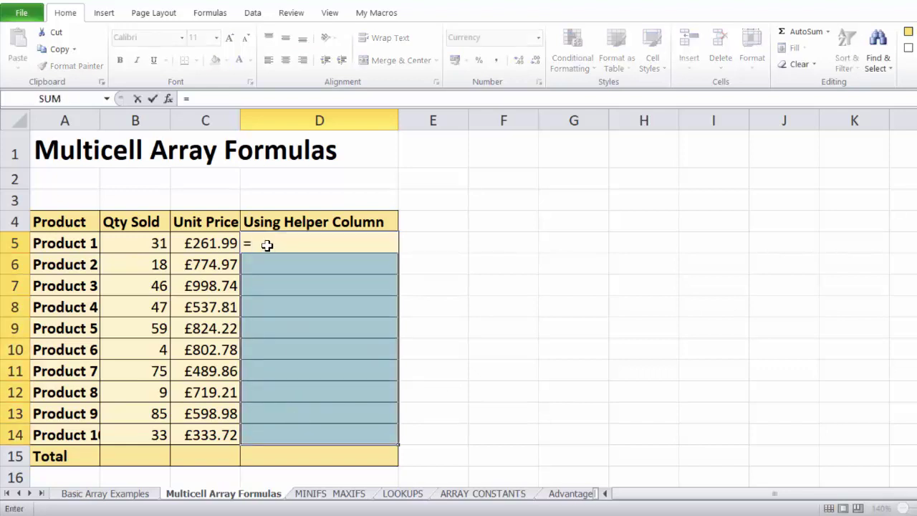
left_click_drag(149, 239, 147, 428)
type("*")
left_click_drag(219, 244, 218, 439)
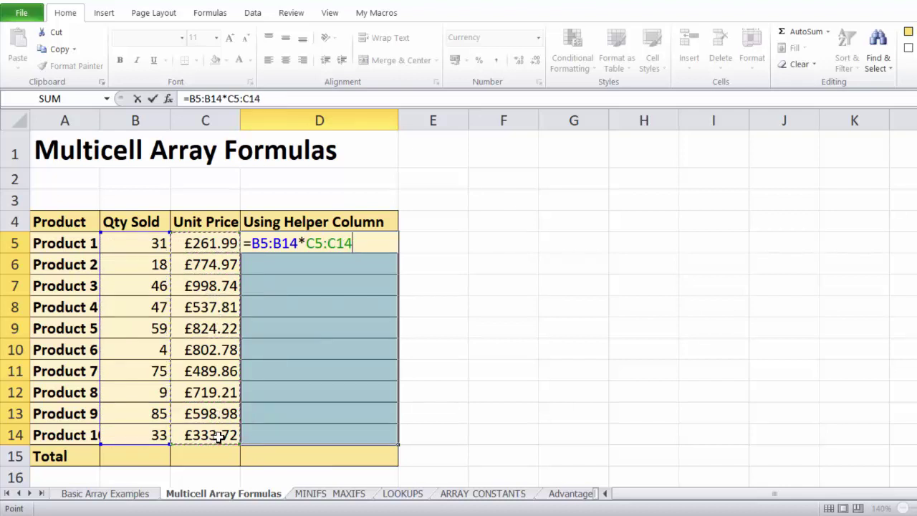
key("ctrl+shift+Return")
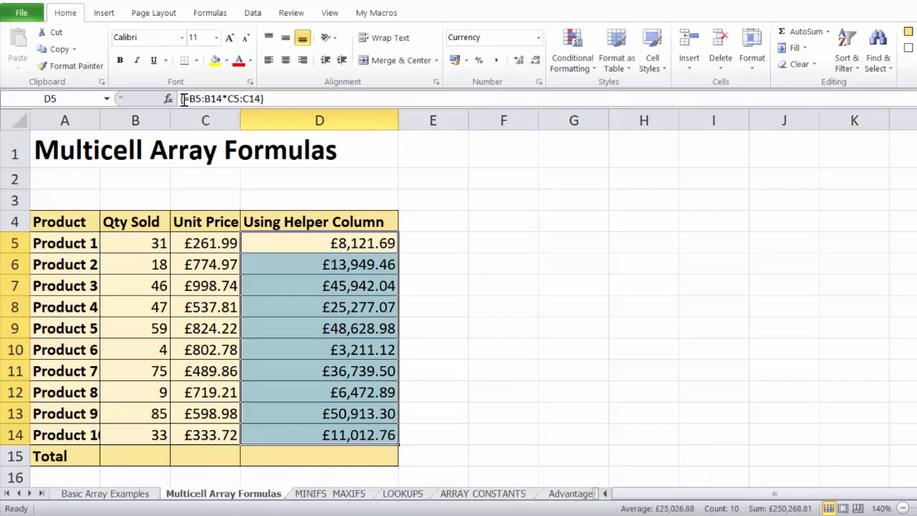
- Try to delete D7 and D5 individually from the multicell array, and clear the whole range D5:D14
left_click(348, 285)
key("Delete")
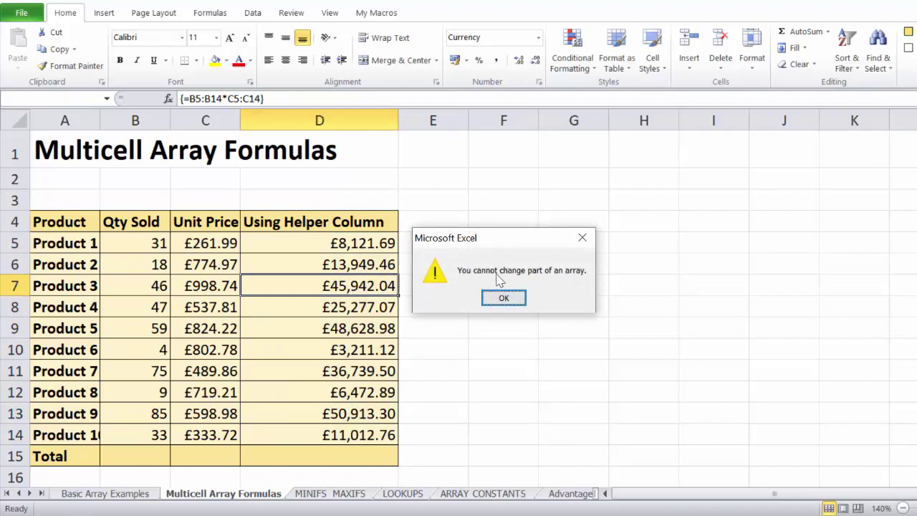
left_click(523, 298)
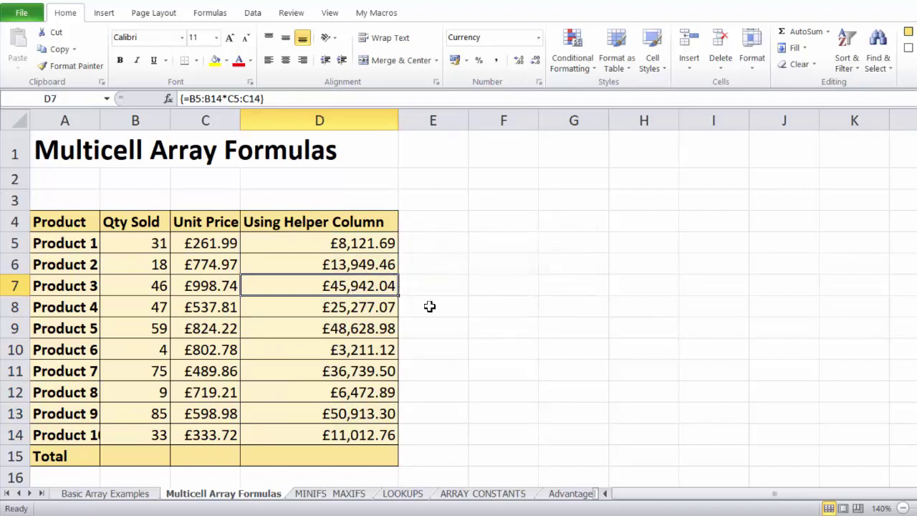
left_click(367, 244)
key("Delete")
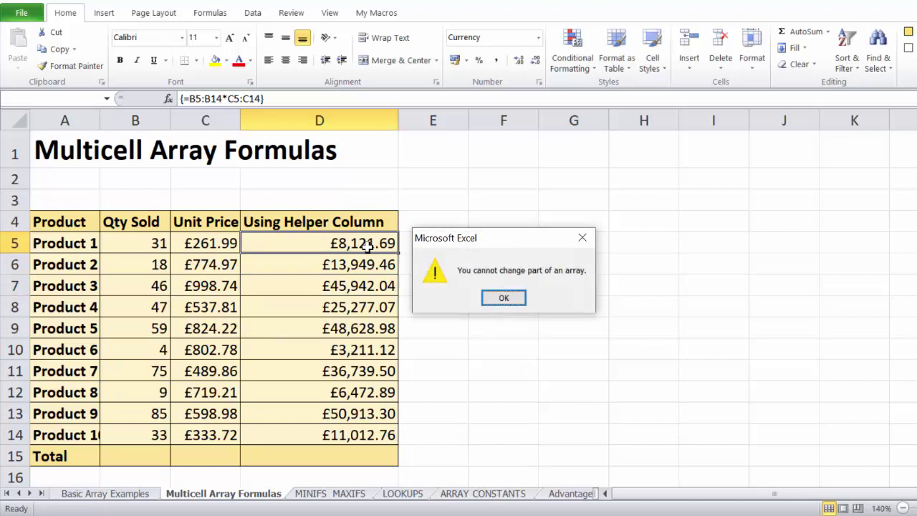
left_click(523, 301)
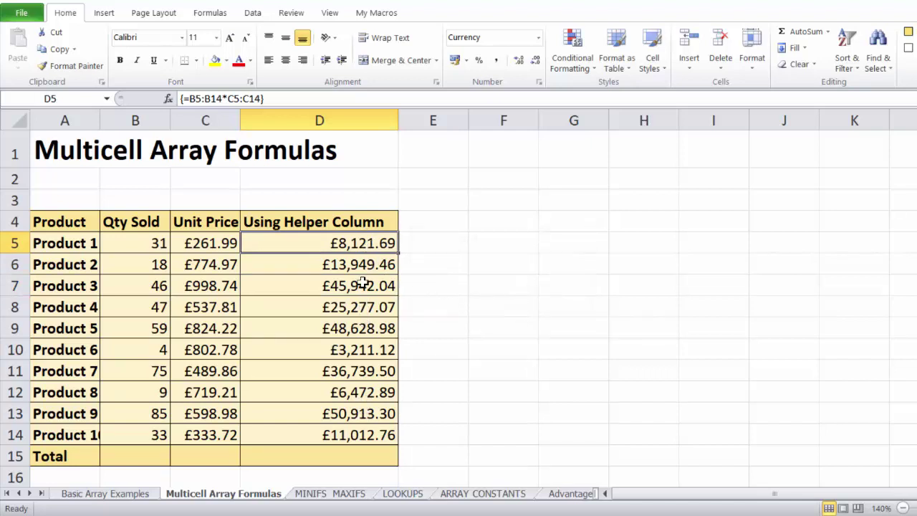
left_click_drag(358, 244, 356, 429)
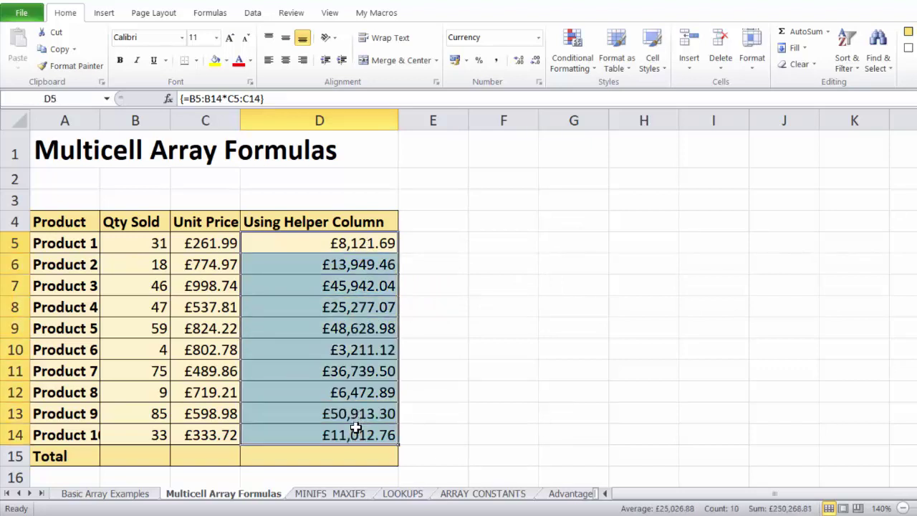
key("Delete")
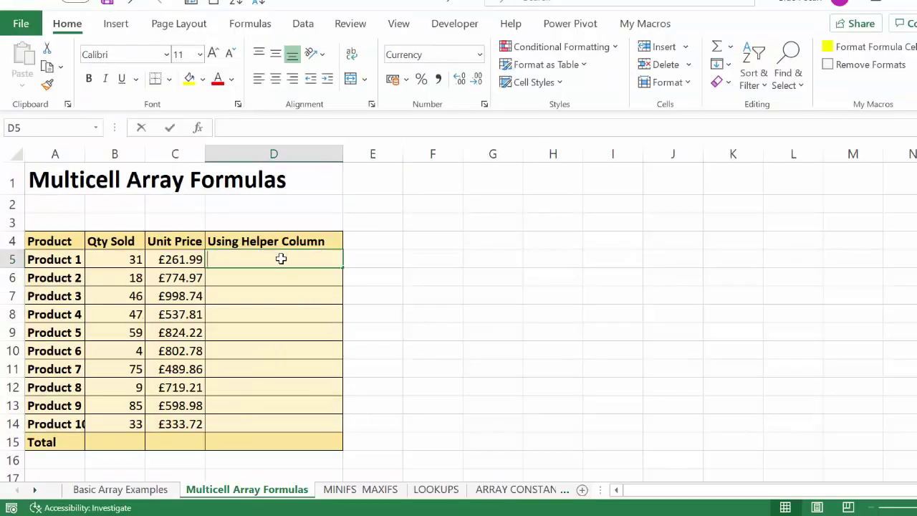
- In the newer Excel version, enter =B5:B14*C5:C14 in D5 alone as an ordinary formula
type("=")
left_click_drag(135, 259, 129, 423)
type("*")
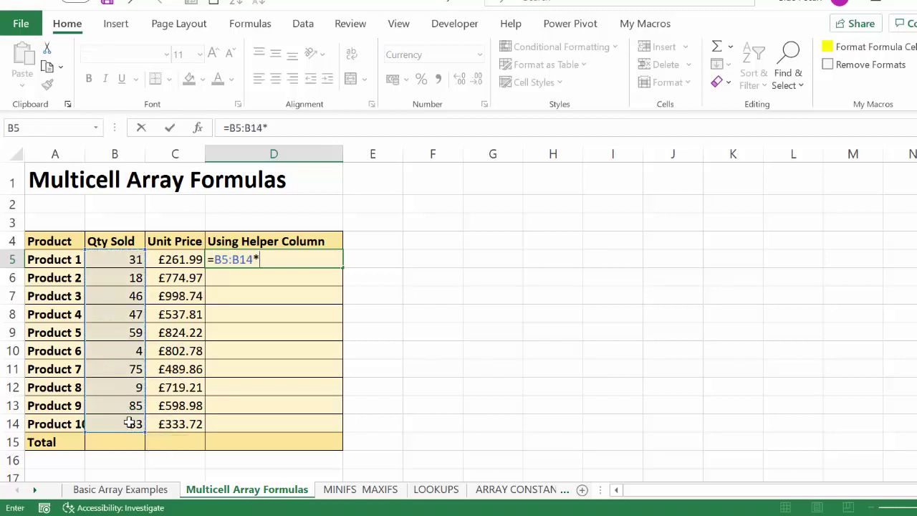
left_click_drag(189, 252, 183, 420)
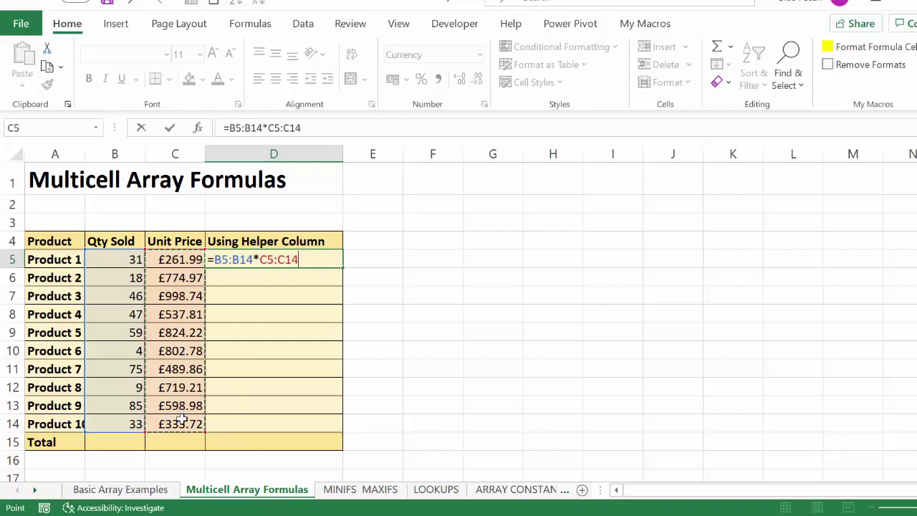
key("Return")
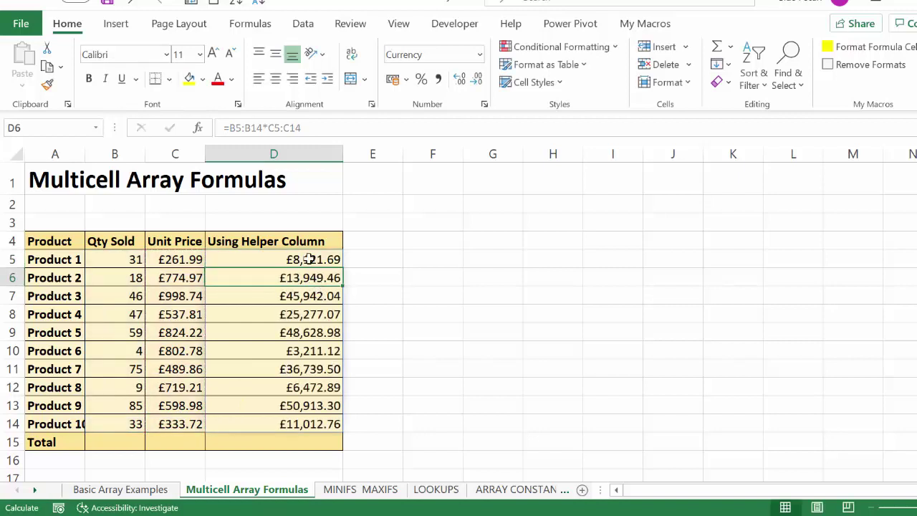
- Compare the formula shown for the source cell D5 with the formulas shown for the spilled cells below it
left_click(309, 259)
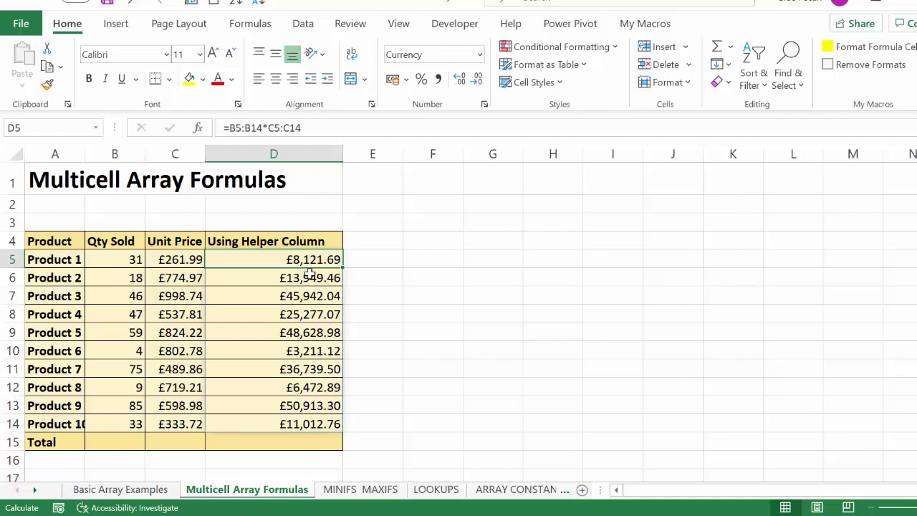
left_click(310, 274)
left_click(304, 259)
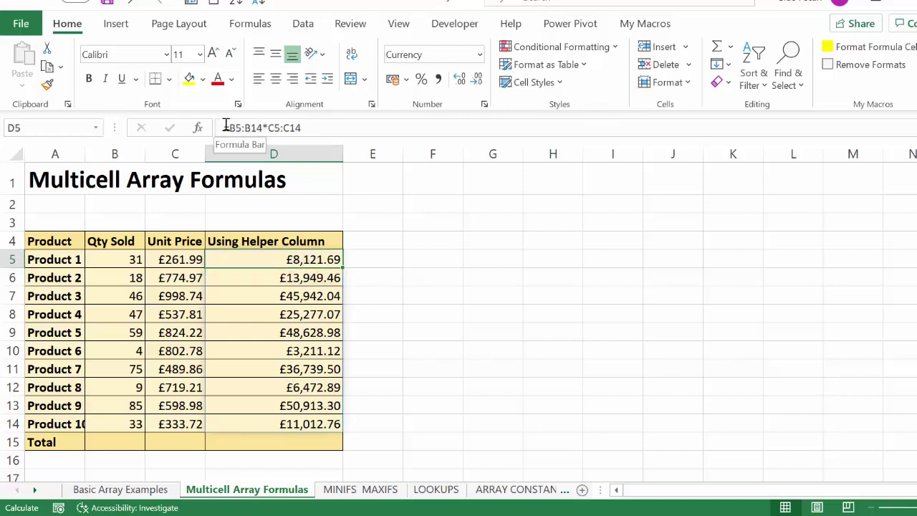
left_click(309, 277)
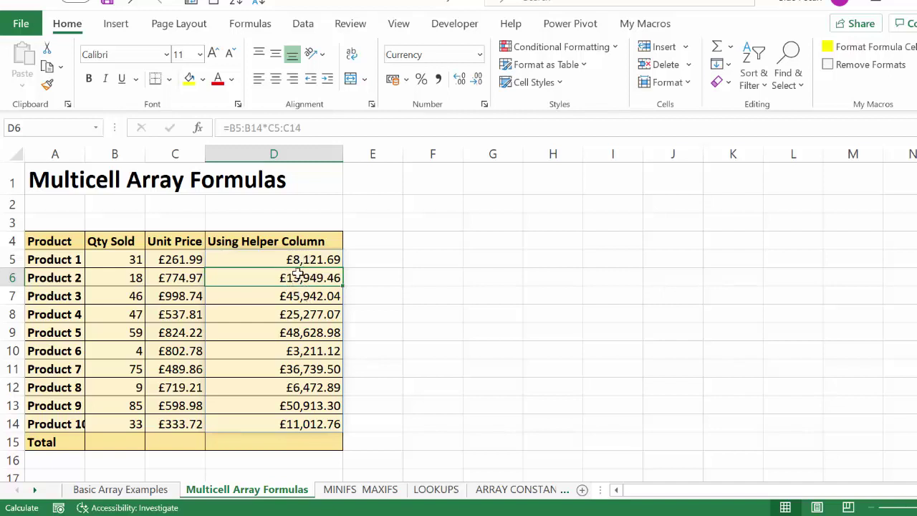
left_click(298, 293)
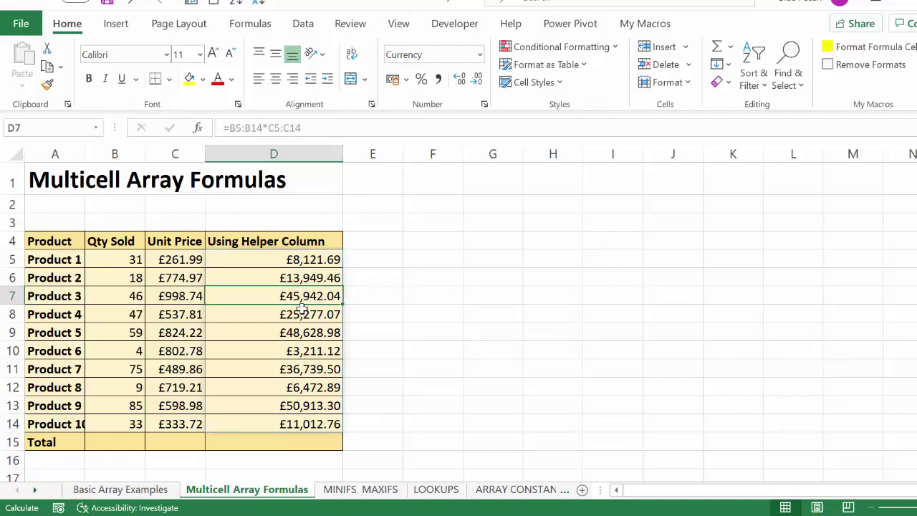
left_click(302, 312)
left_click(305, 330)
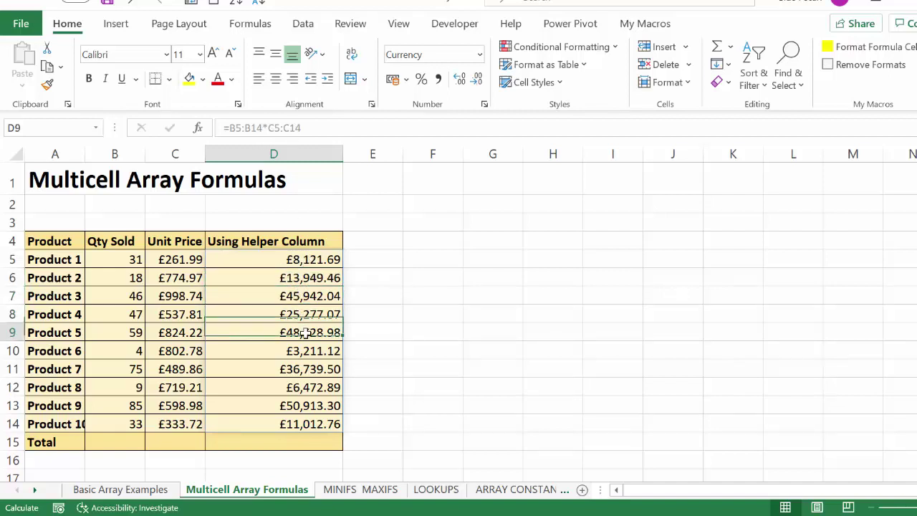
left_click(302, 298)
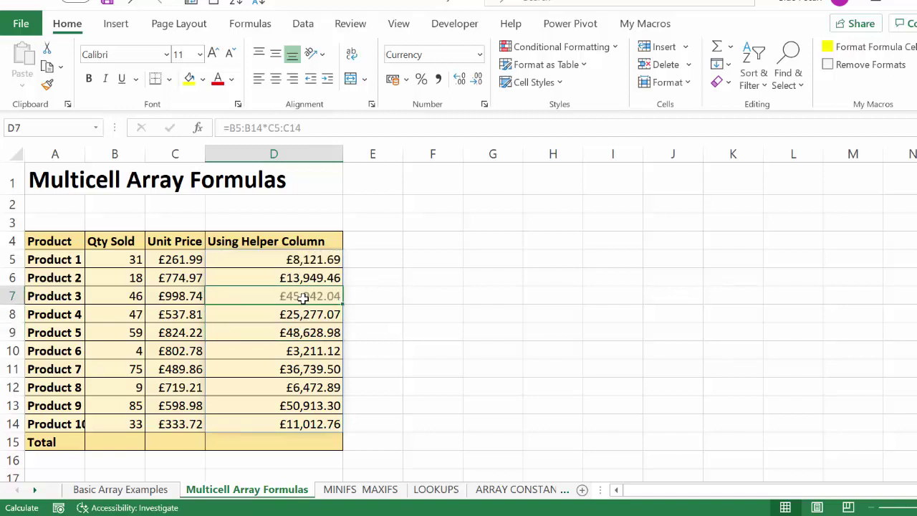
left_click(327, 313)
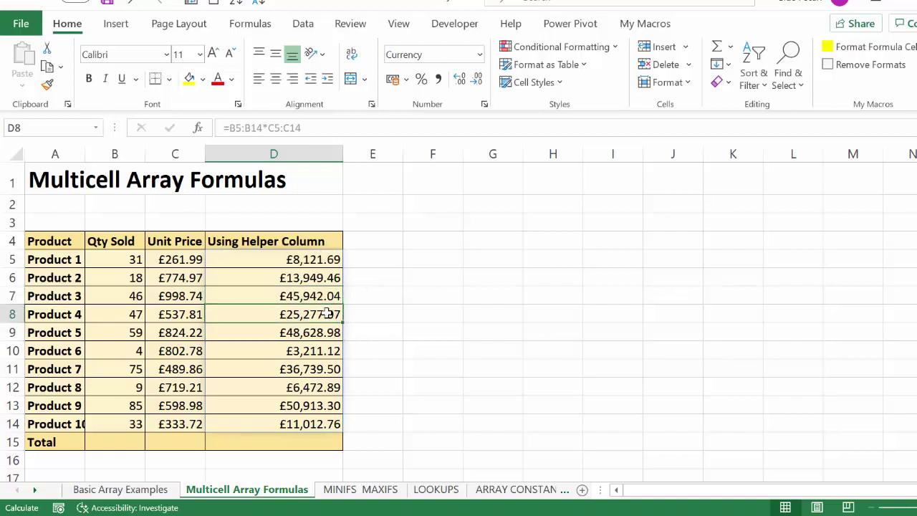
- Clear the spilled results in D5:D14 by deleting the source formula in D5
left_click(311, 260)
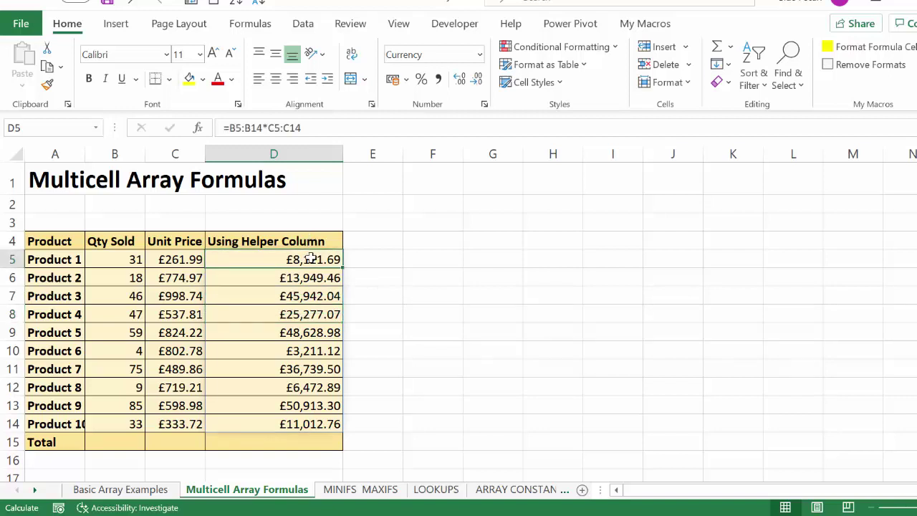
key("Delete")
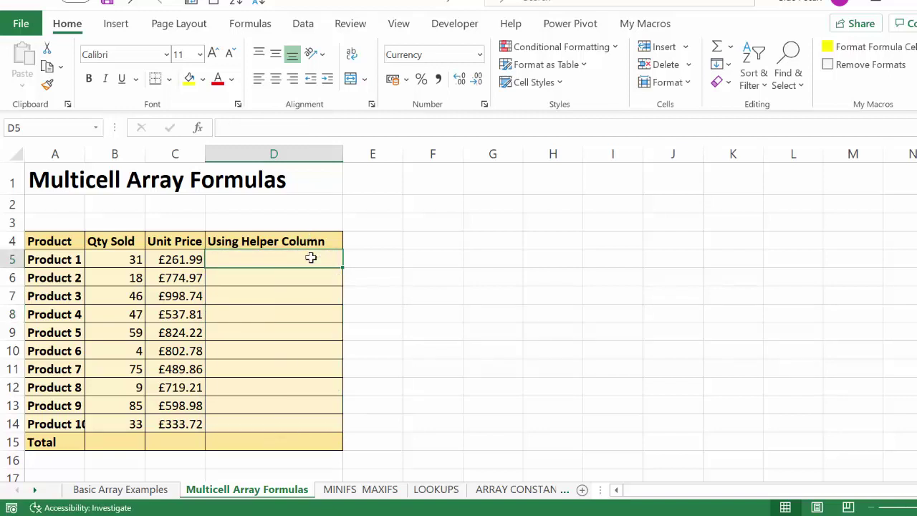
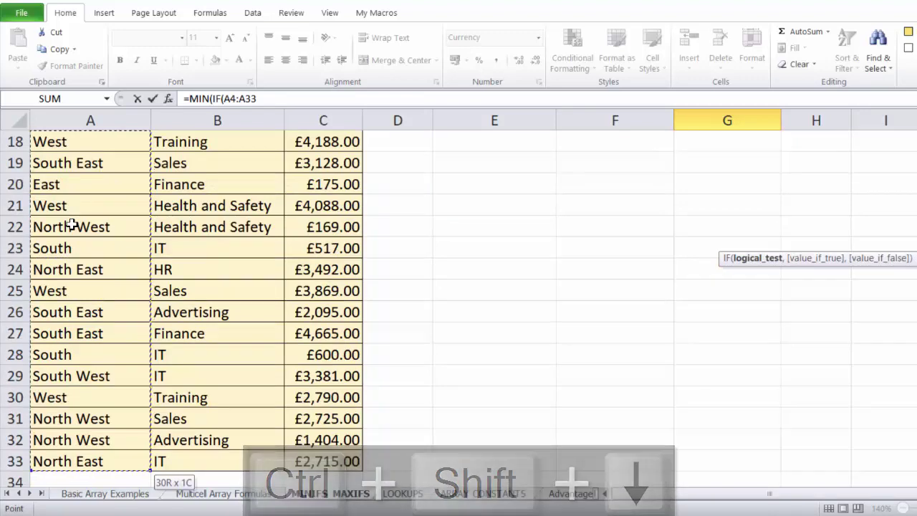
- Complete the first IF test in G5 as A4:A33=E4 and begin a nested IF as its true value
key("ctrl+BackSpace")
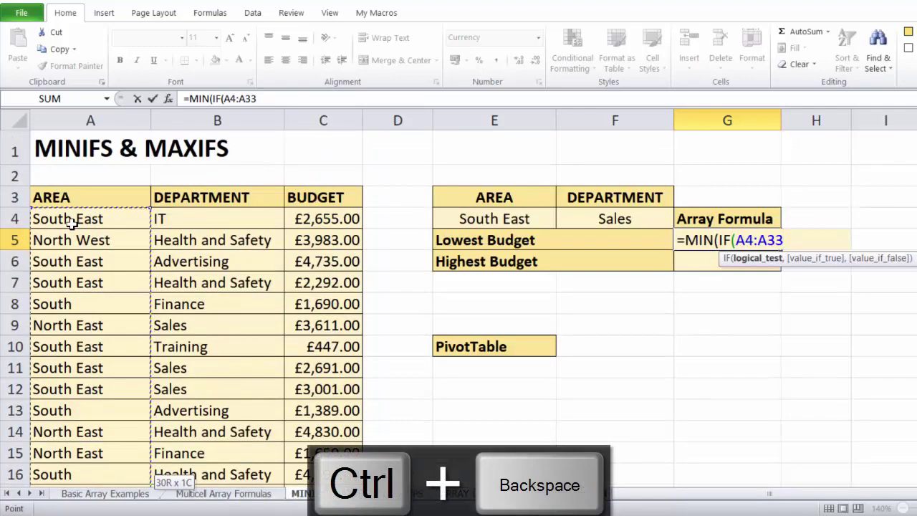
type("=")
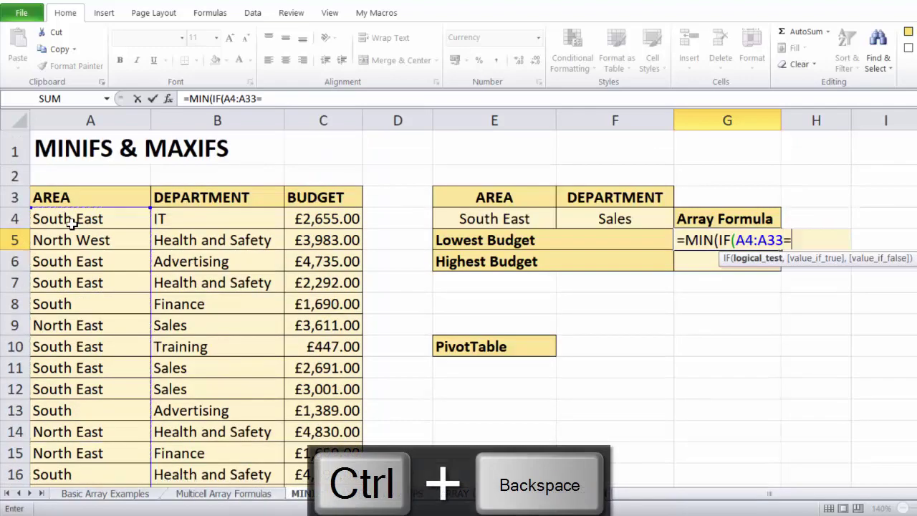
left_click(446, 211)
type(",")
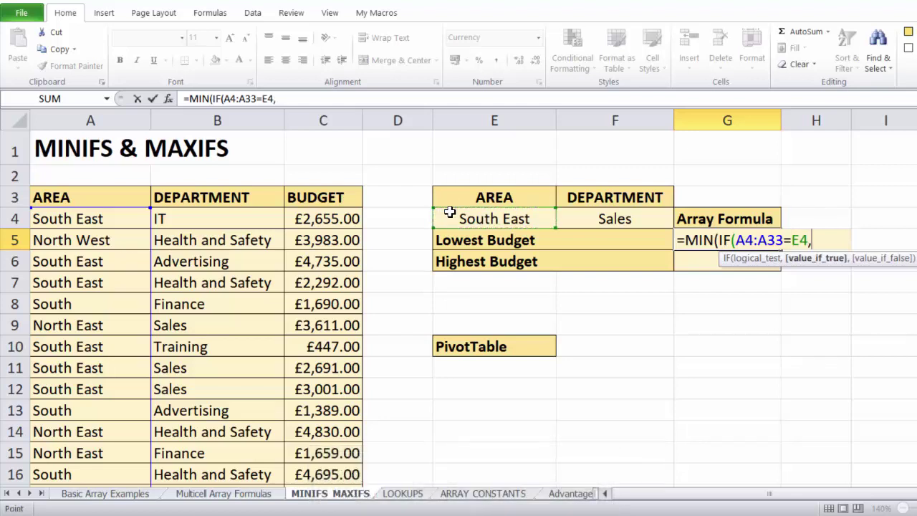
type("IG")
key("BackSpace")
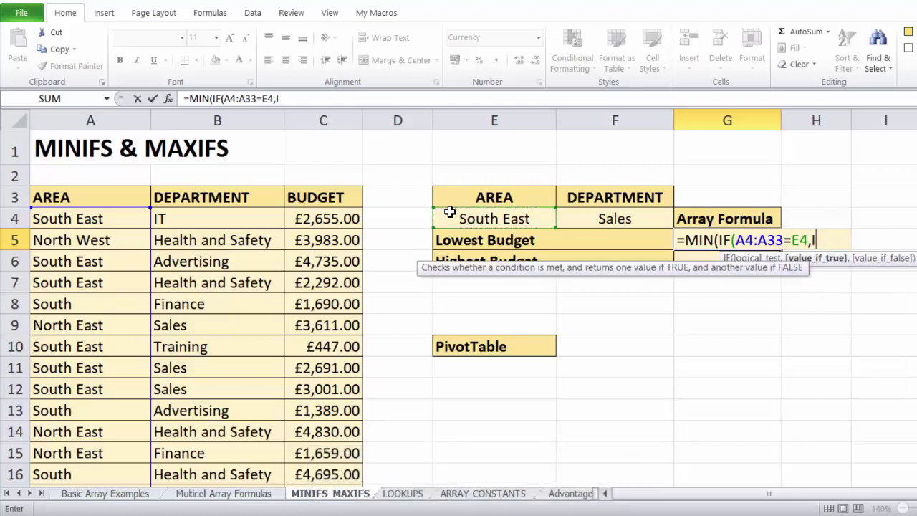
type("F(")
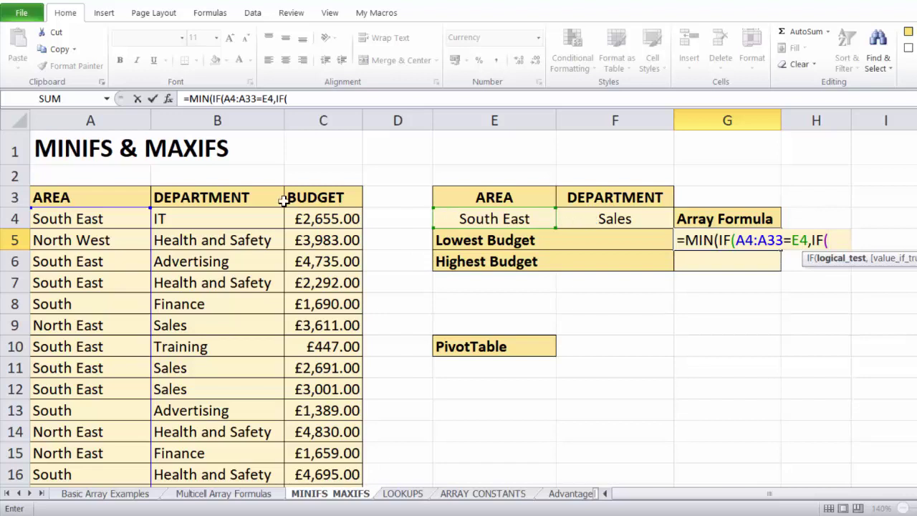
- Set the nested IF's test in G5 to compare departments B4:B33 with F4
left_click(209, 217)
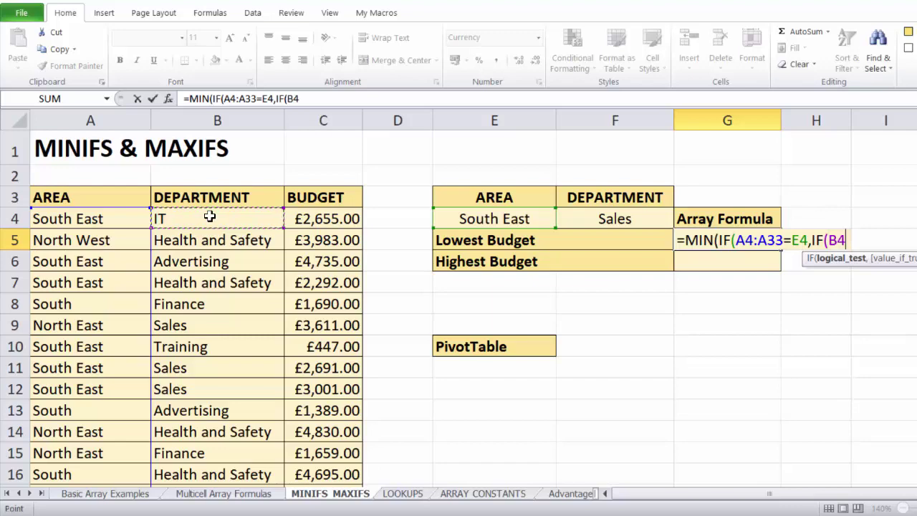
key("ctrl+shift+Down")
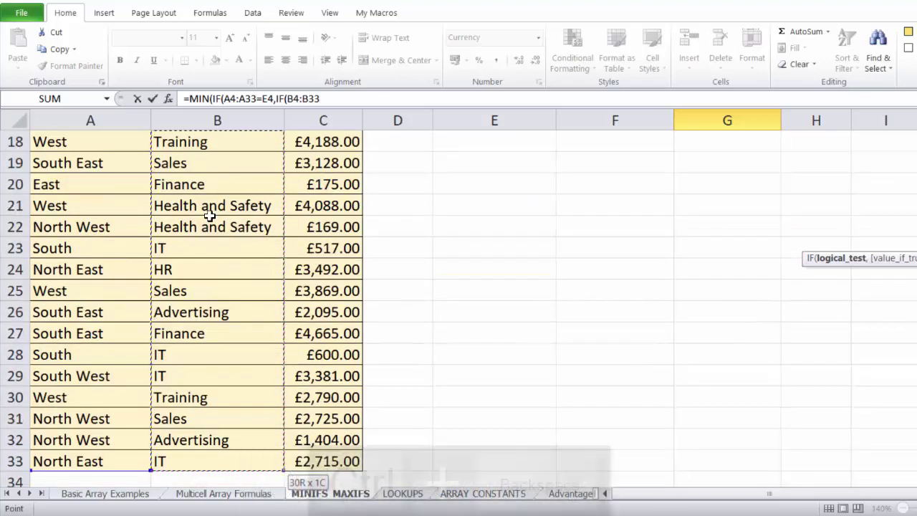
key("ctrl+BackSpace")
type("=")
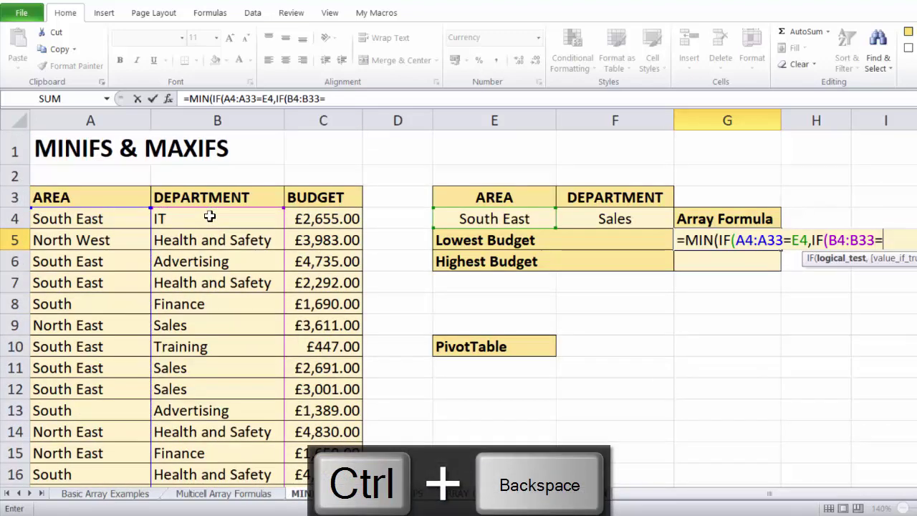
left_click(596, 219)
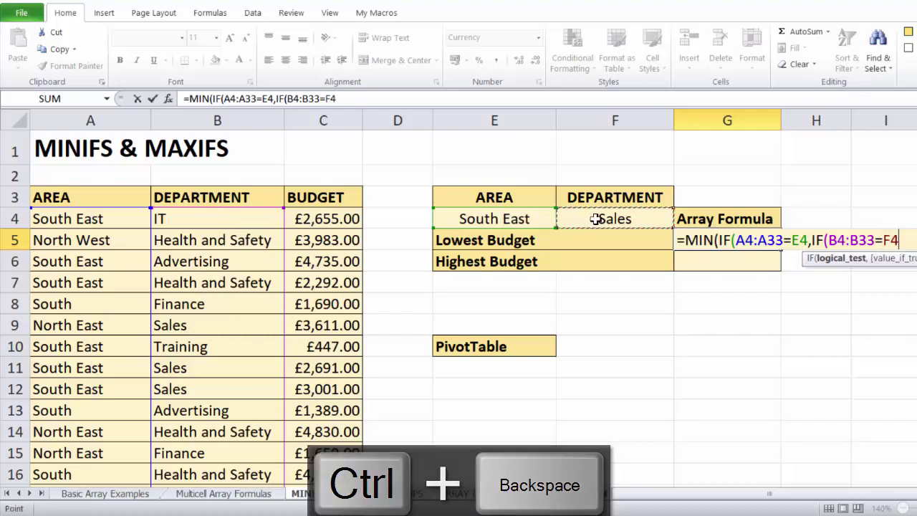
type(",")
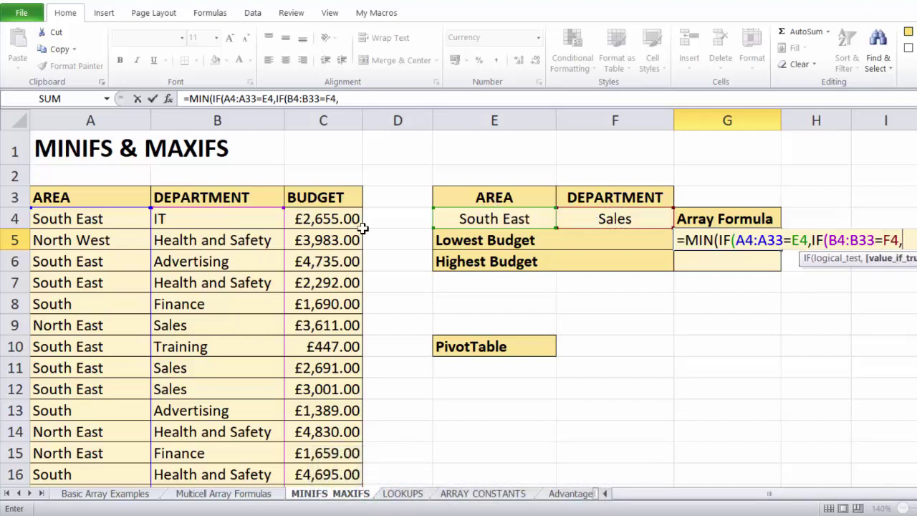
- Return budgets C4:C33 from the nested IF, close all brackets, and enter G5 as an array formula
left_click(341, 220)
key("ctrl+shift+Down")
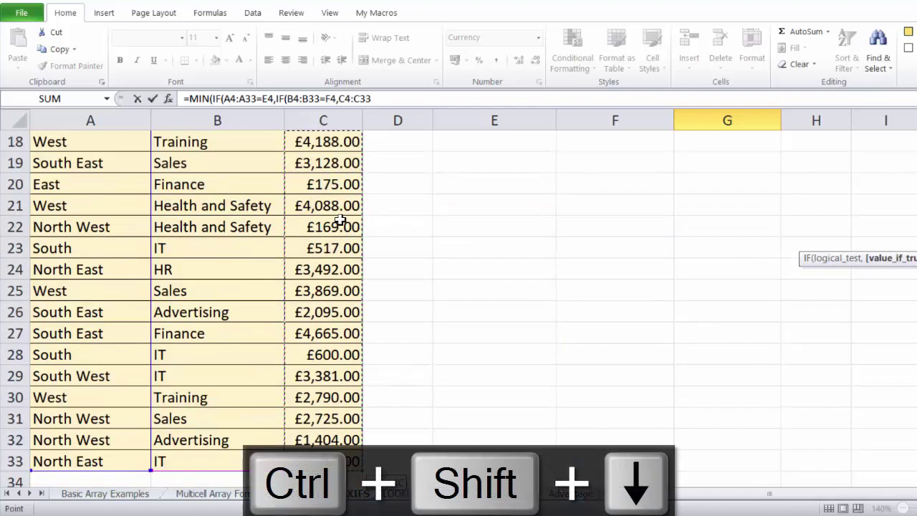
key("ctrl+BackSpace")
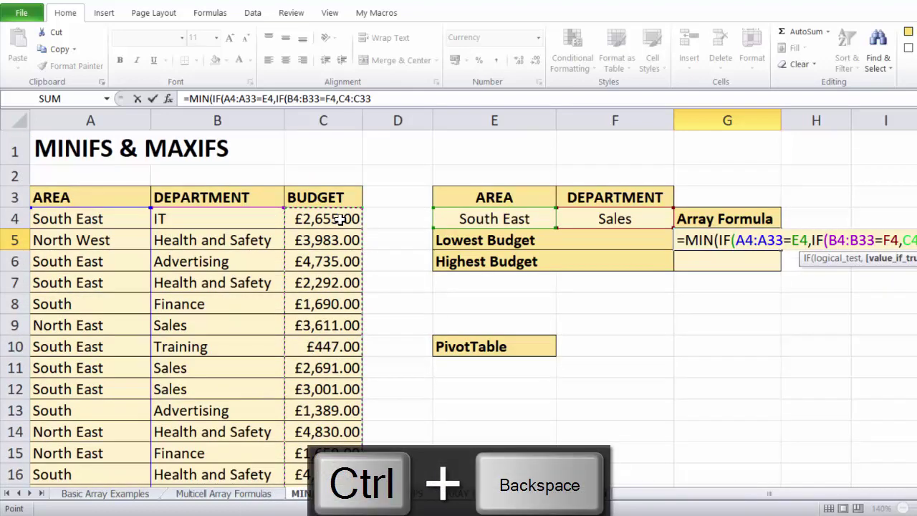
type(")")
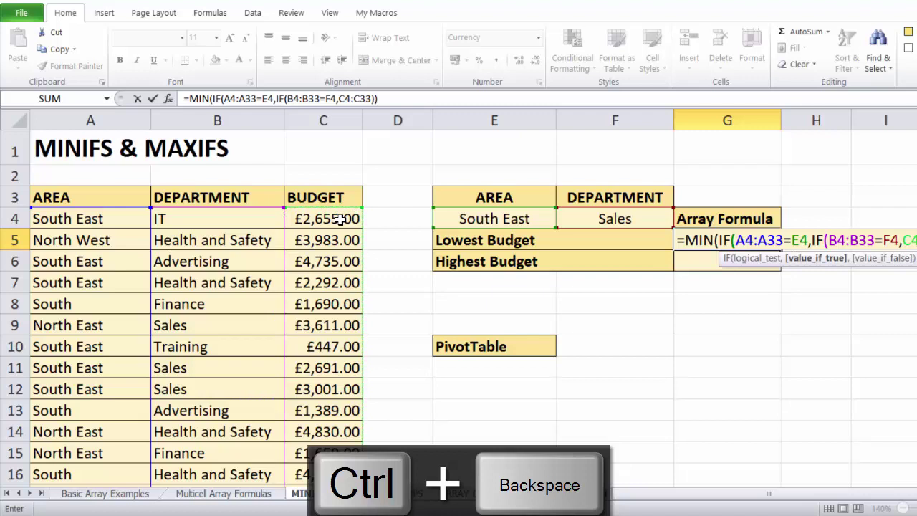
type(")")
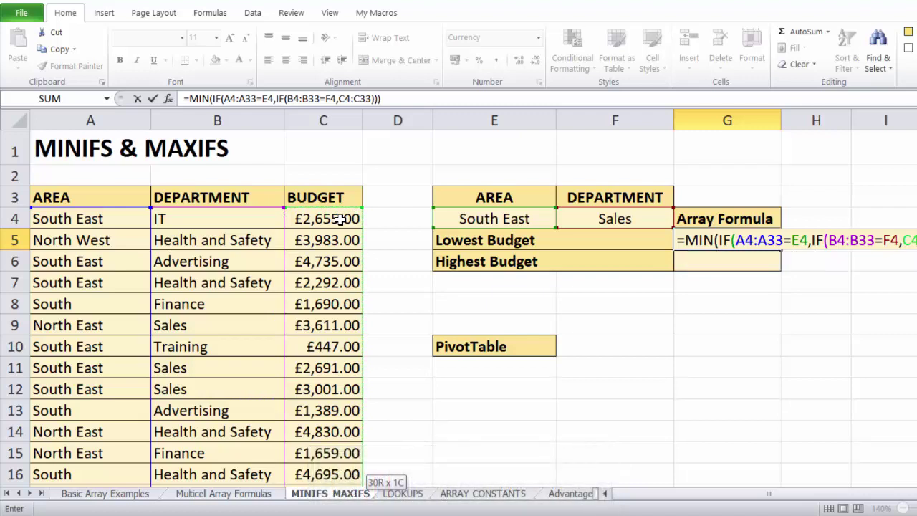
key("ctrl+shift+Return")
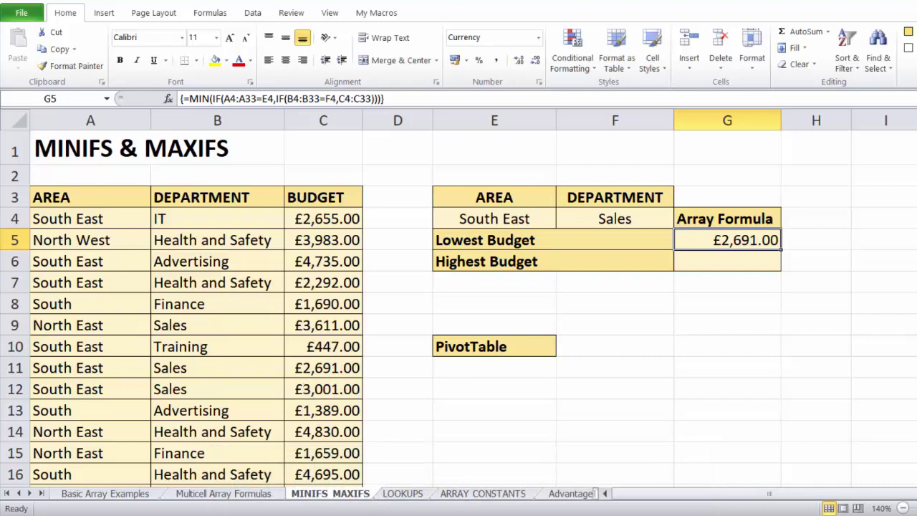
- Replace MIN with MAX in the G5 formula and enter it as an ordinary formula
scroll(458, 309, "down", 2)
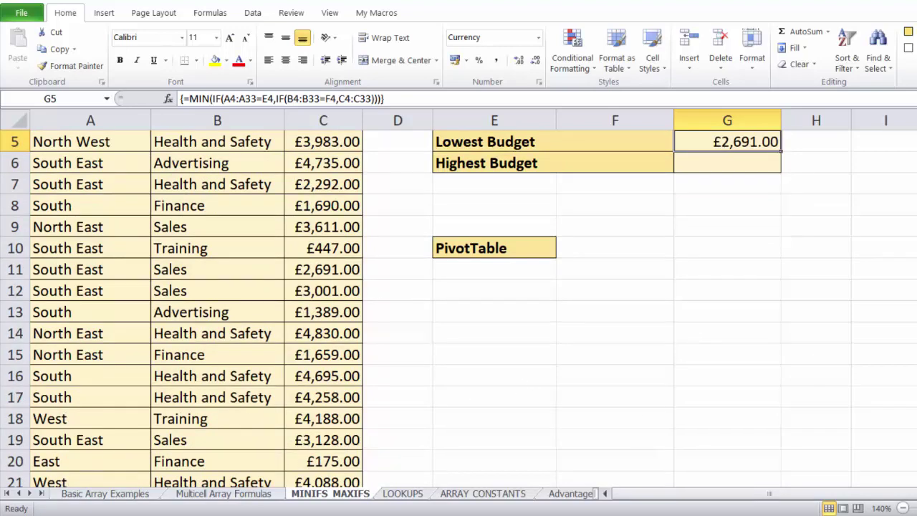
scroll(612, 251, "up", 2)
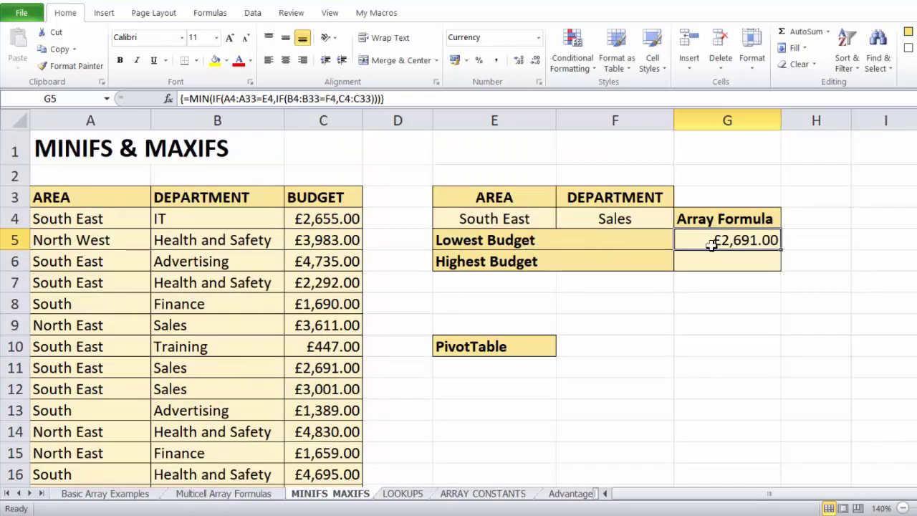
double_click(712, 244)
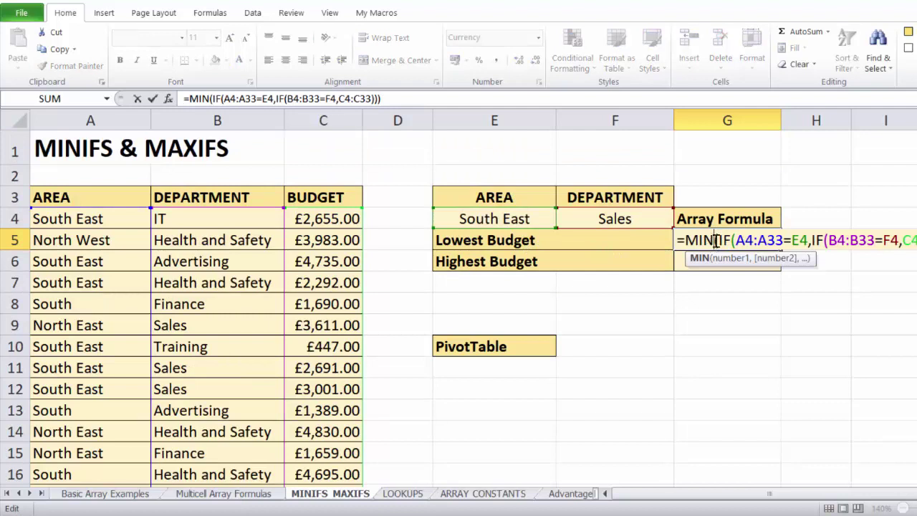
key("BackSpace")
key("BackSpace")
key("BackSpace")
type("M")
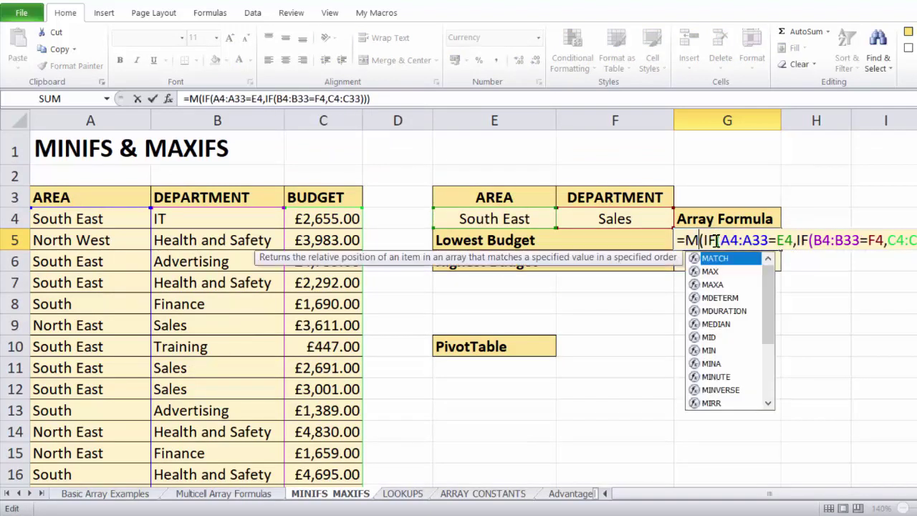
type("AX")
key("Return")
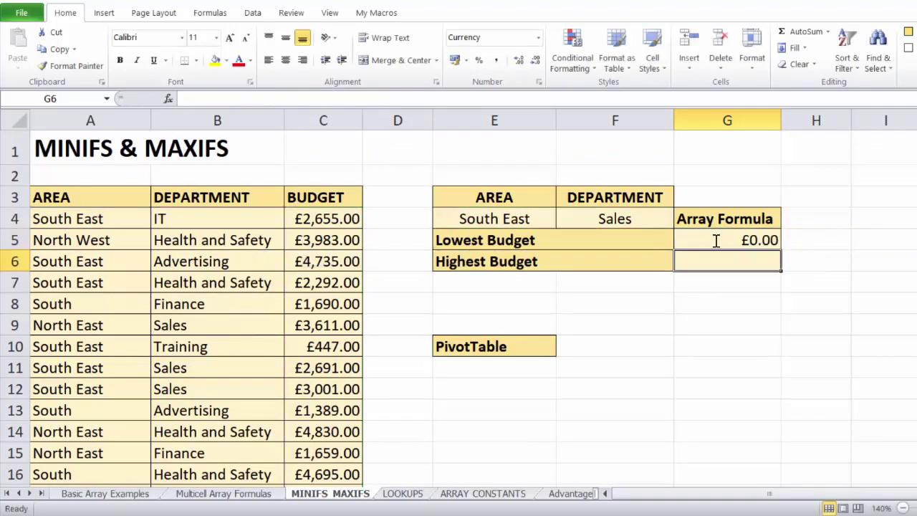
- Re-enter the MAX formula in G5 as an array formula
left_click(724, 240)
key("F2")
key("ctrl+shift+Return")
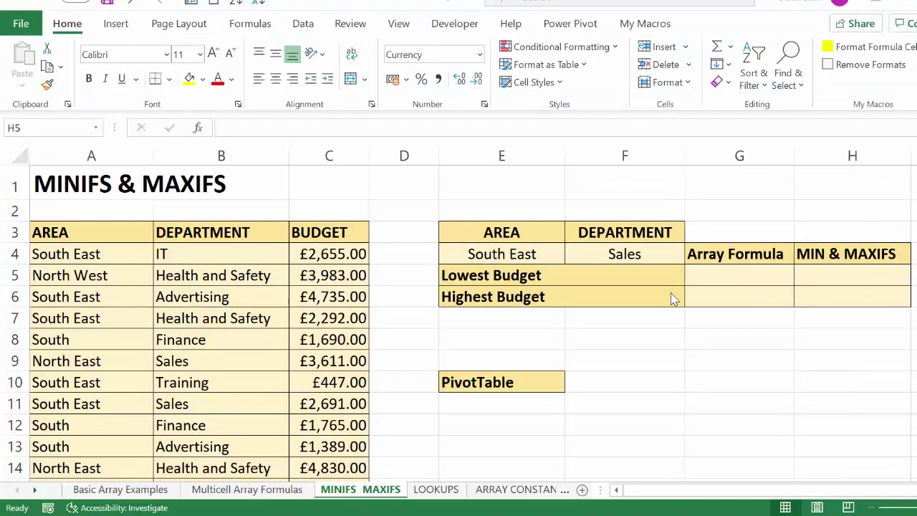
- In the newer Excel version, start the Lowest Budget array formula in G5 with =min(if(A4:A33=E4,
left_click(713, 277)
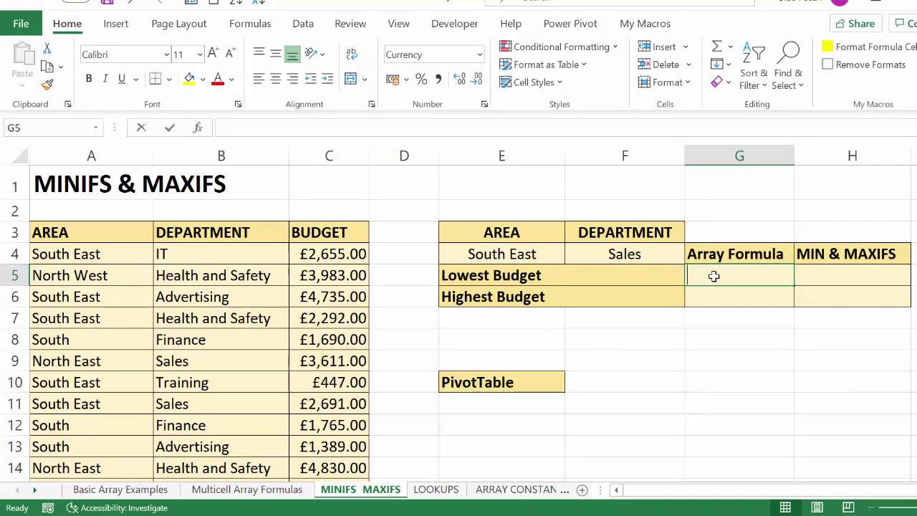
type("=min(if")
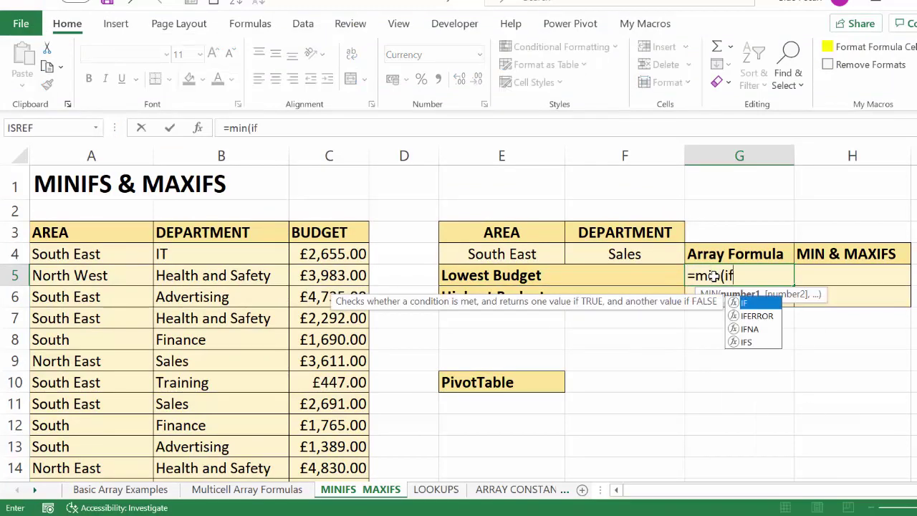
type("(")
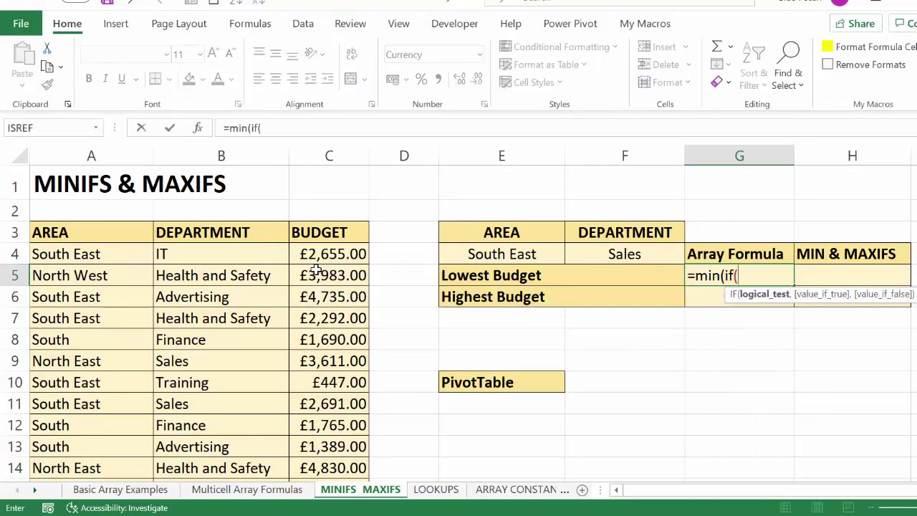
left_click(127, 248)
key("ctrl+shift+Down")
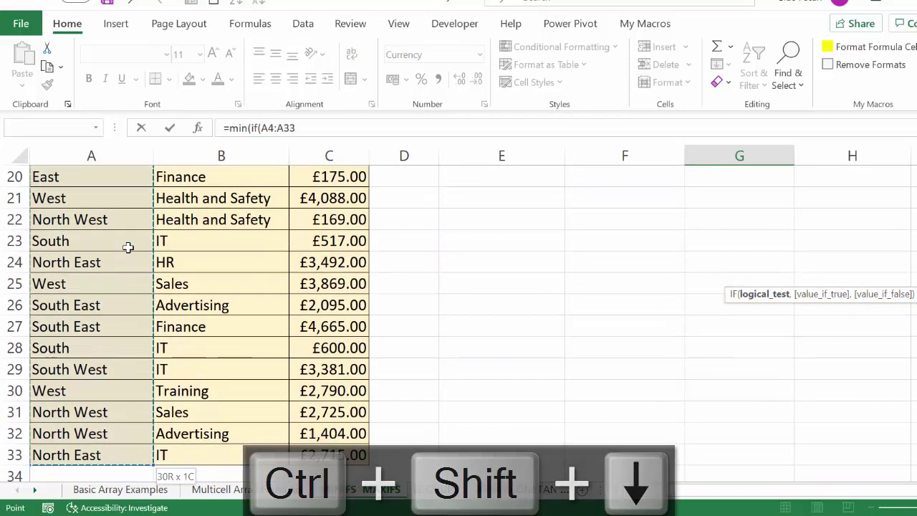
key("ctrl+BackSpace")
type("=")
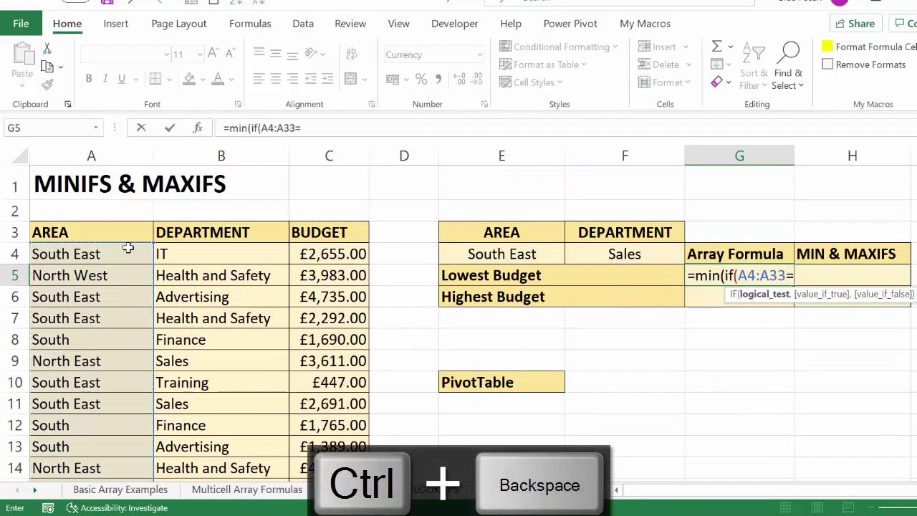
left_click(472, 253)
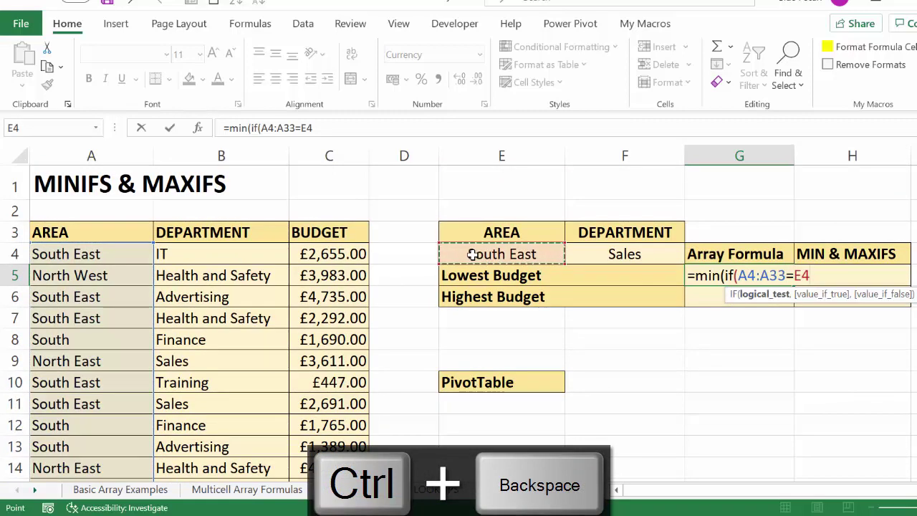
type(",")
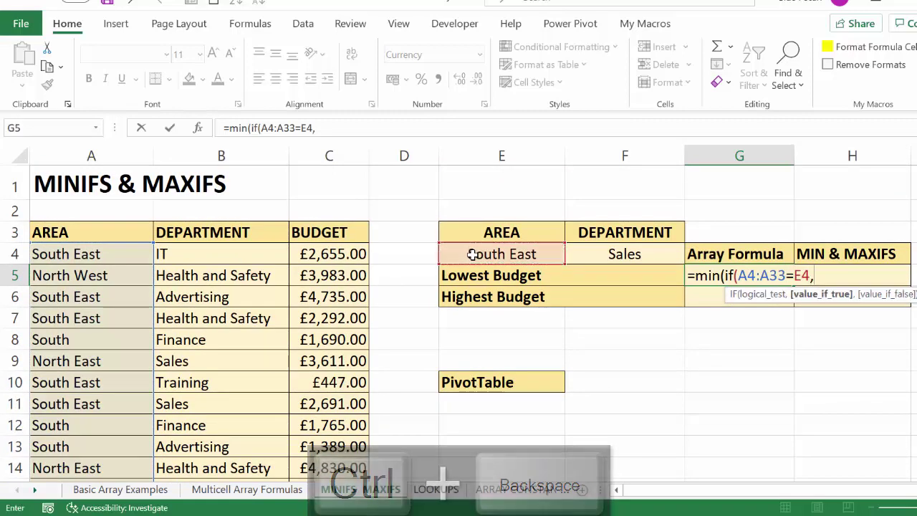
left_click(271, 251)
key("ctrl+shift+Down")
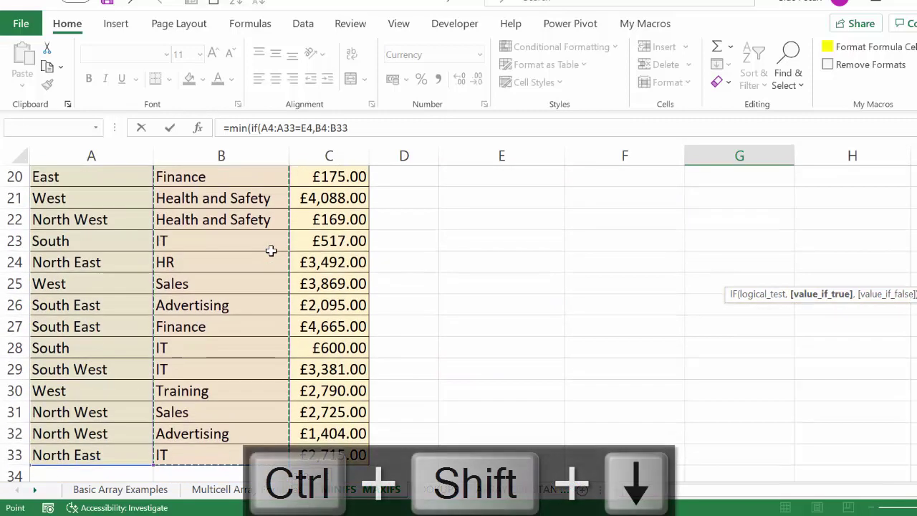
key("ctrl+BackSpace")
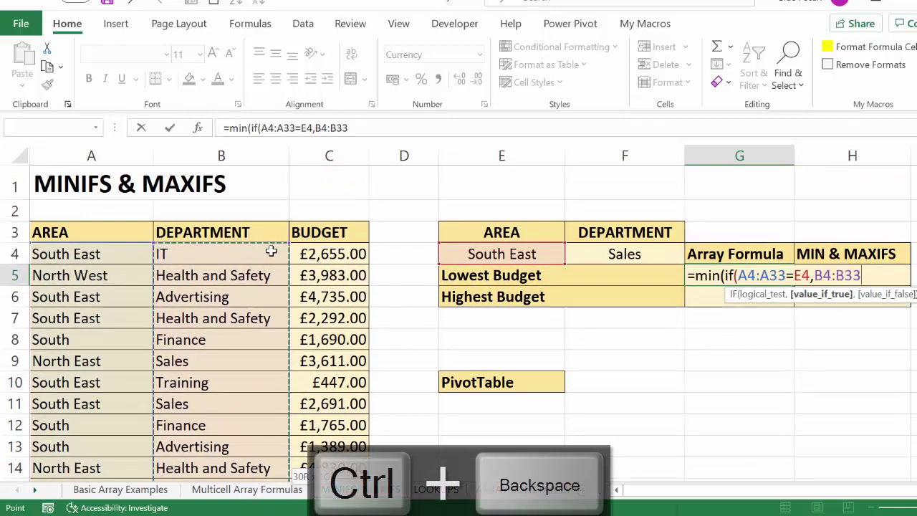
key("BackSpace")
key("BackSpace")
key("BackSpace")
key("BackSpace")
key("BackSpace")
key("BackSpace")
- Nest a second IF in the G5 formula that tests departments B4:B33 against the department in F4
type("if")
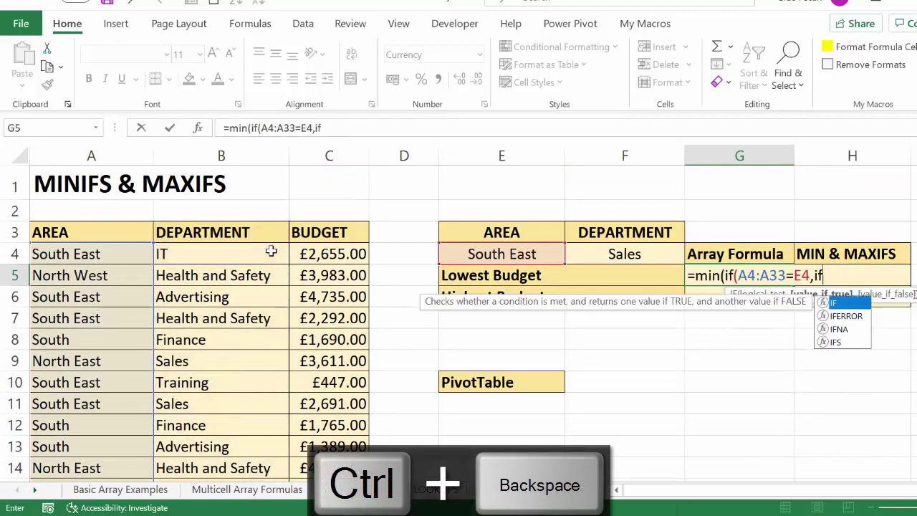
type("(")
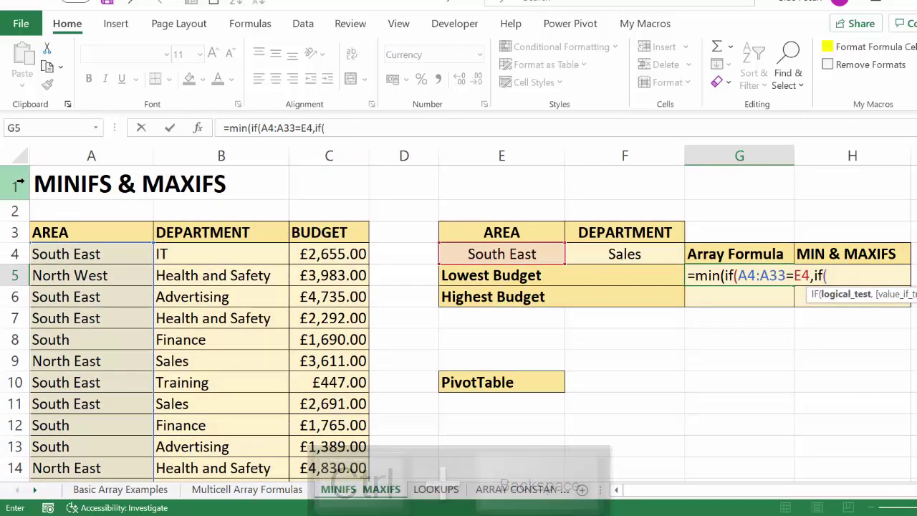
left_click(187, 255)
key("ctrl+shift+Down")
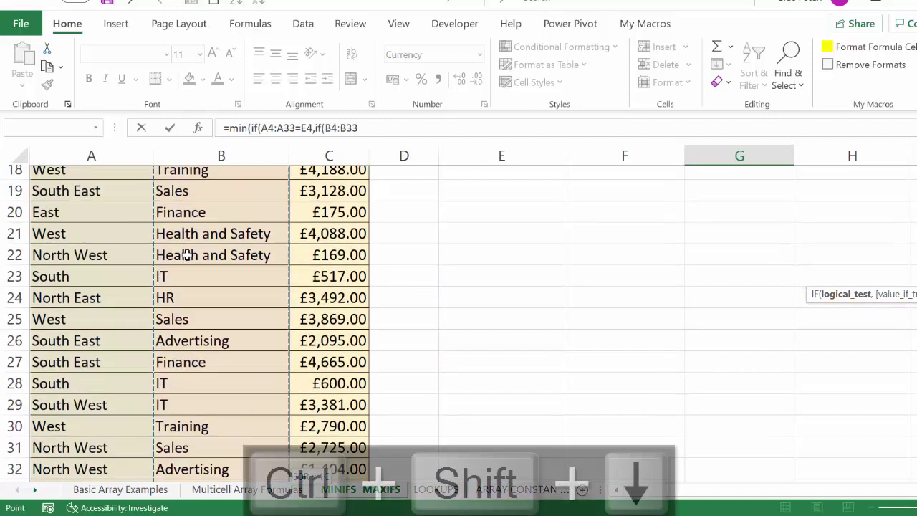
key("ctrl+BackSpace")
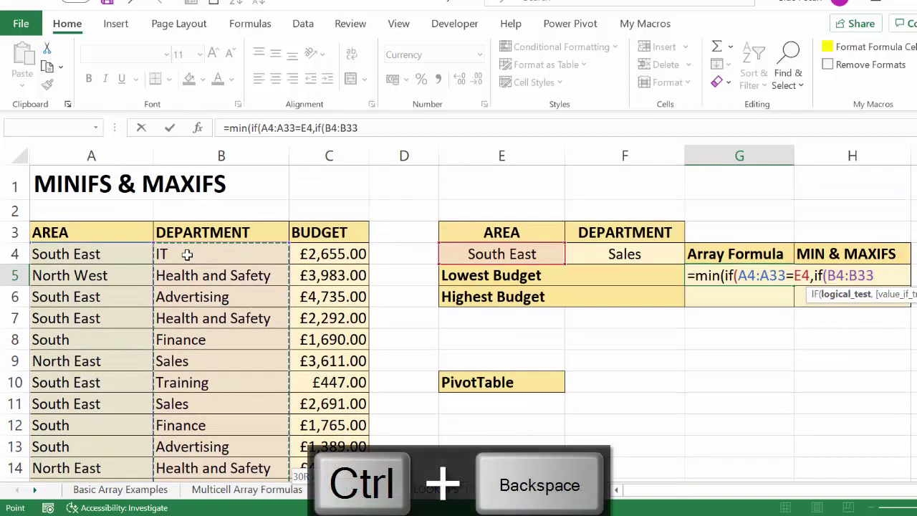
type("=")
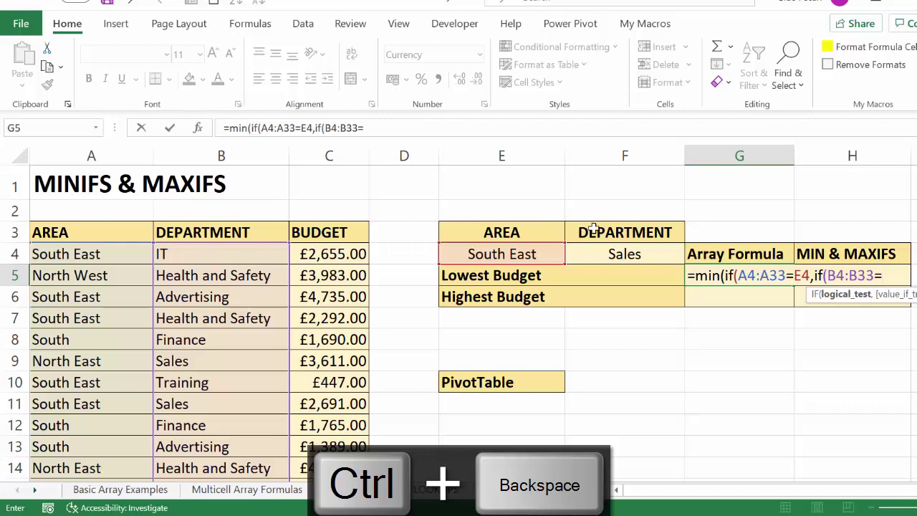
left_click(605, 254)
type(",")
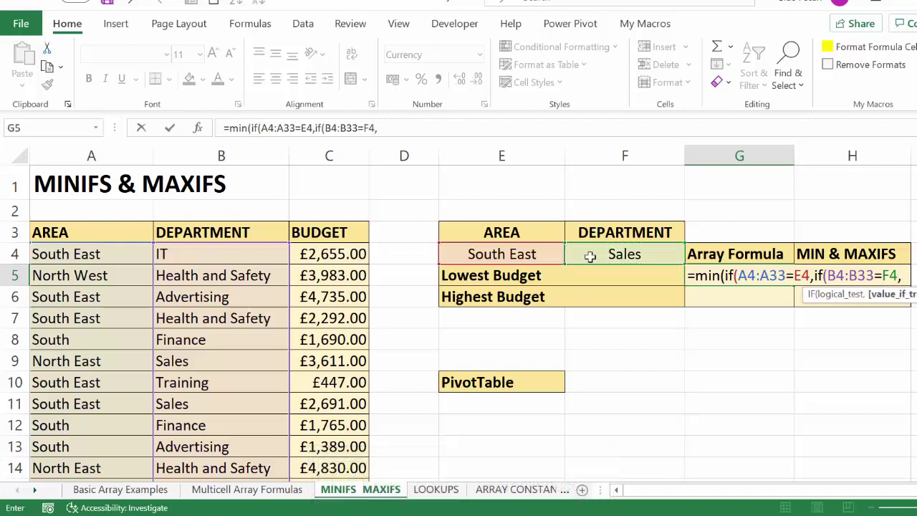
- Return budgets C4:C33 from the nested IF, close all brackets, and enter G5 as an ordinary formula
left_click(363, 254)
key("ctrl+shift+Down")
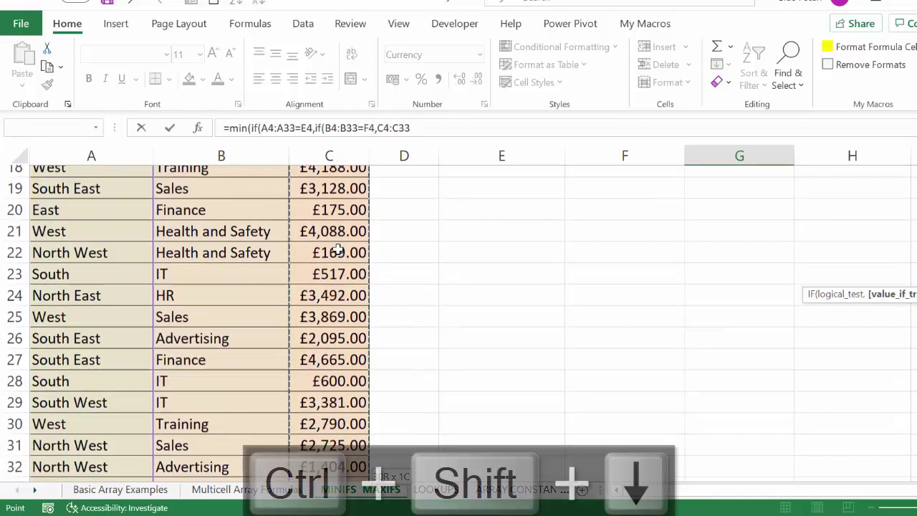
key("ctrl+BackSpace")
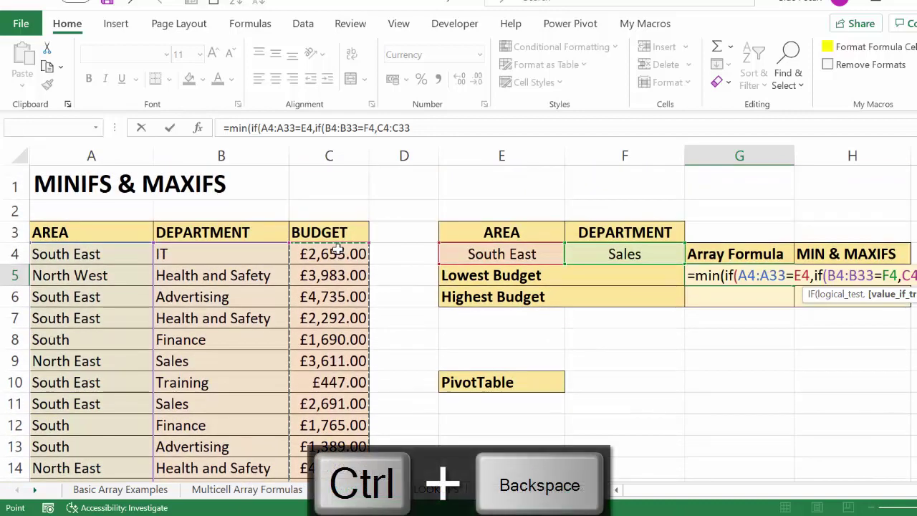
type(")")
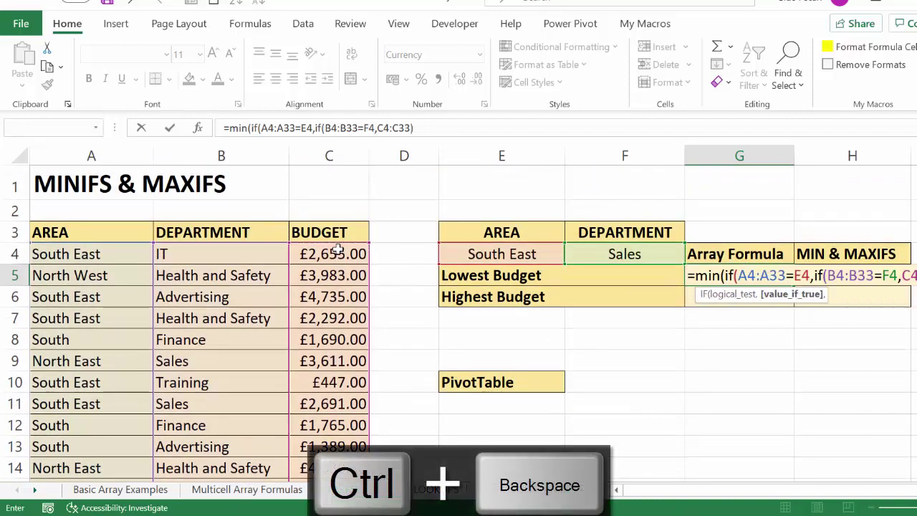
type("))")
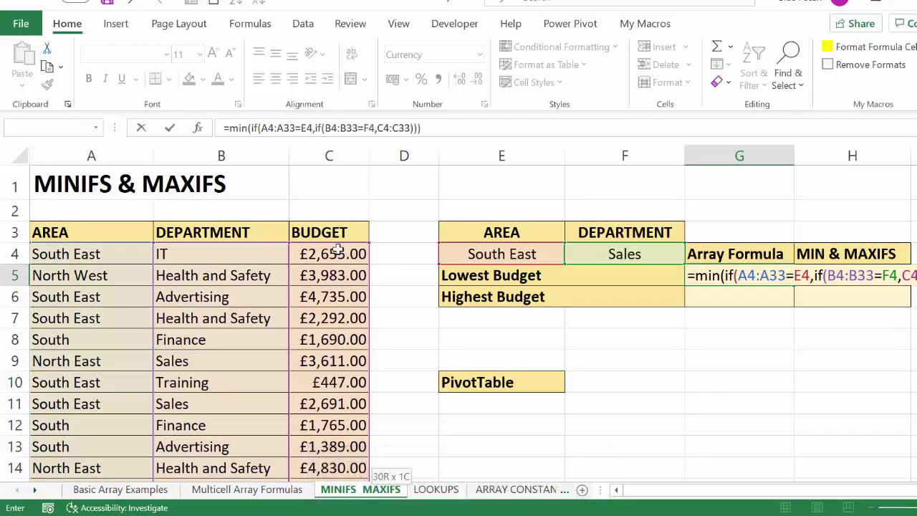
key("Return")
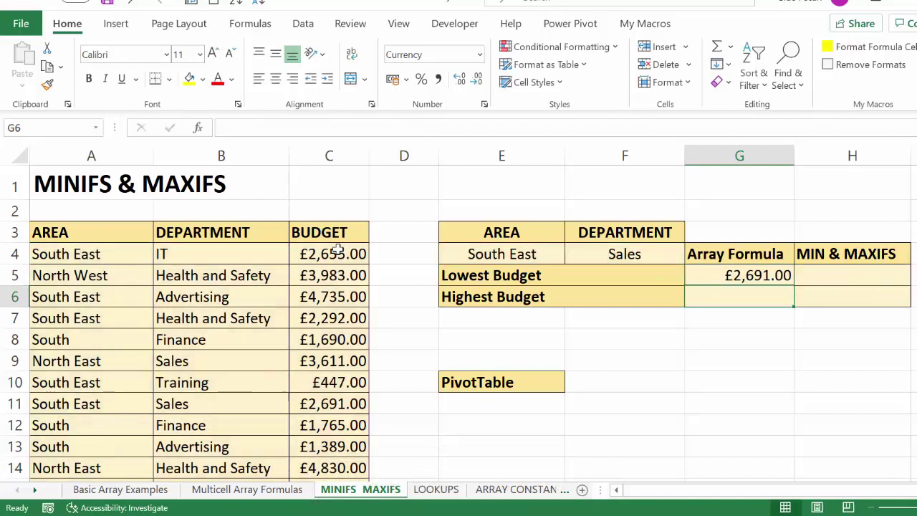
- Start a MINIFS formula in H5 for the Lowest Budget, with budgets C4:C33 as the minimum range
left_click(827, 275)
type("=")
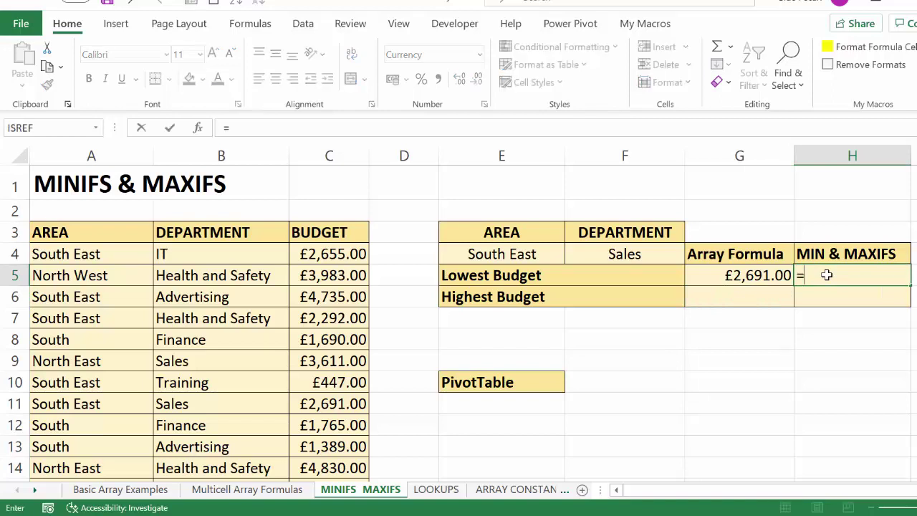
type("m")
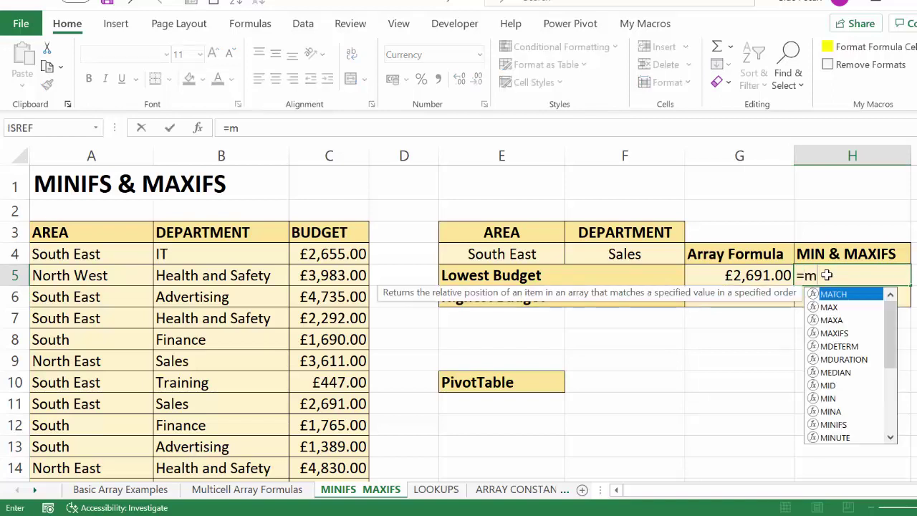
type("in")
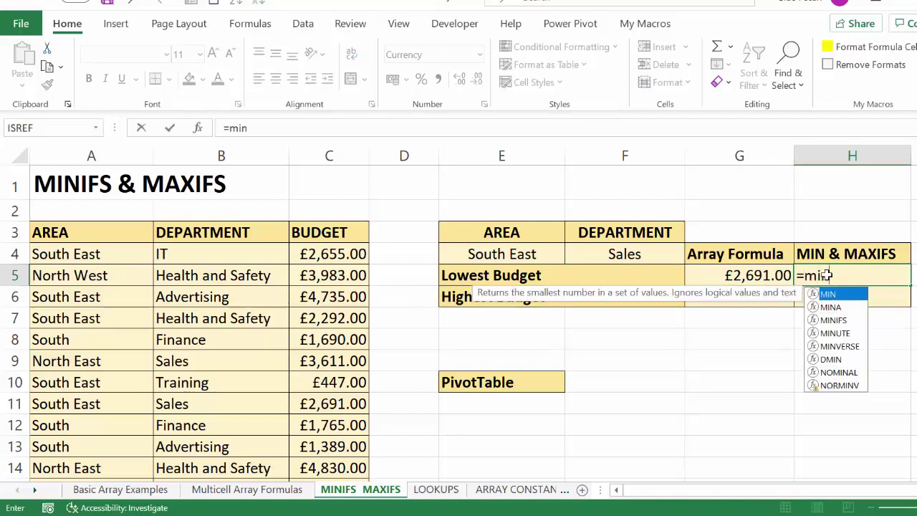
type("ifs(")
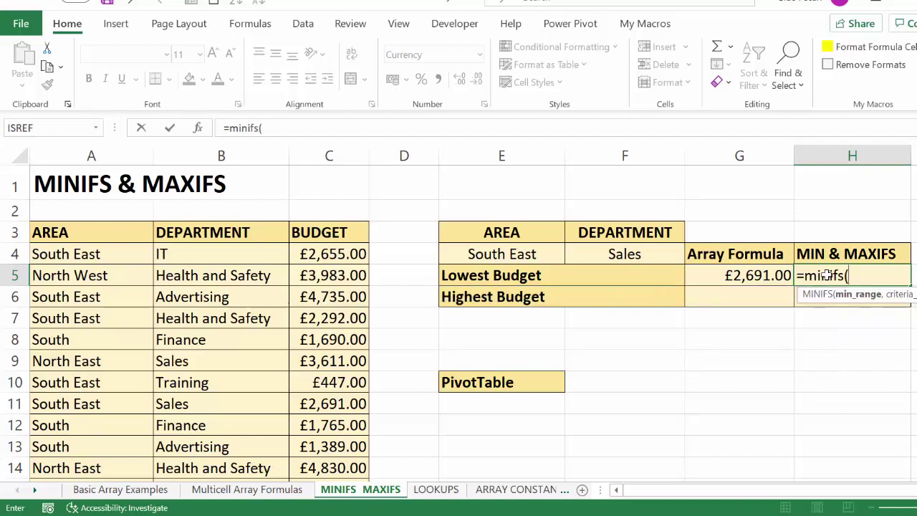
left_click(347, 252)
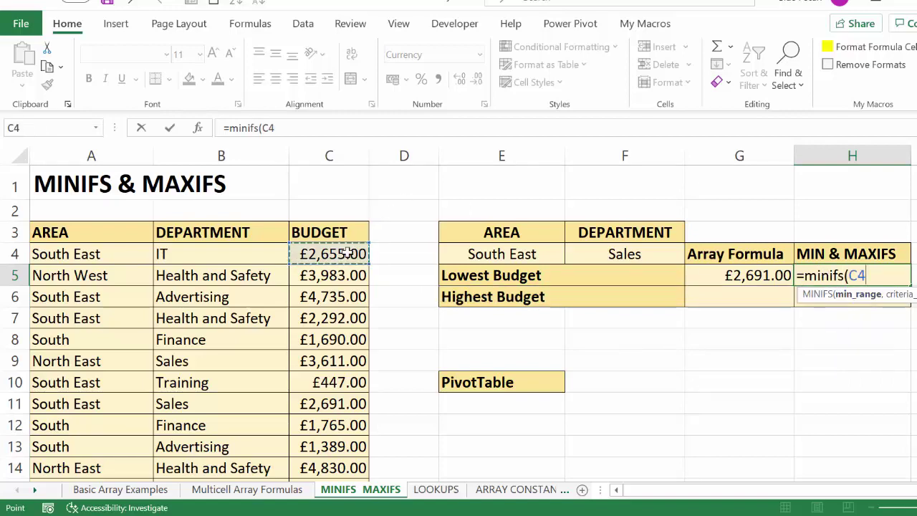
key("ctrl+shift+Down")
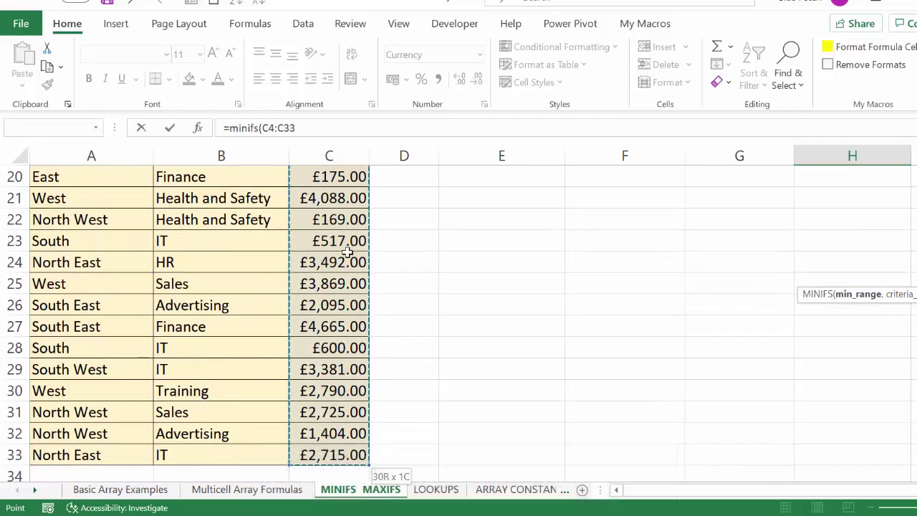
key("ctrl+BackSpace")
type(",")
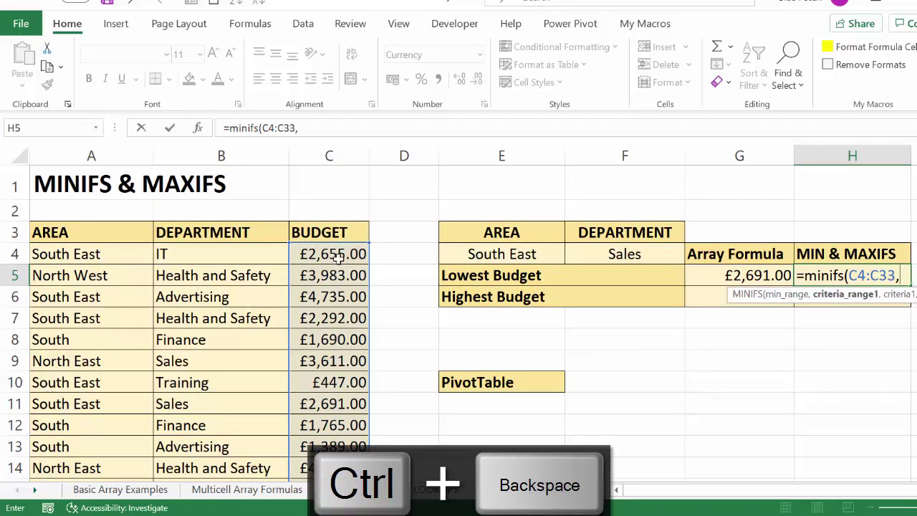
- Add areas A4:A33 as the first MINIFS criteria range, with E4 as its criterion
left_click(133, 257)
key("ctrl+shift+Down")
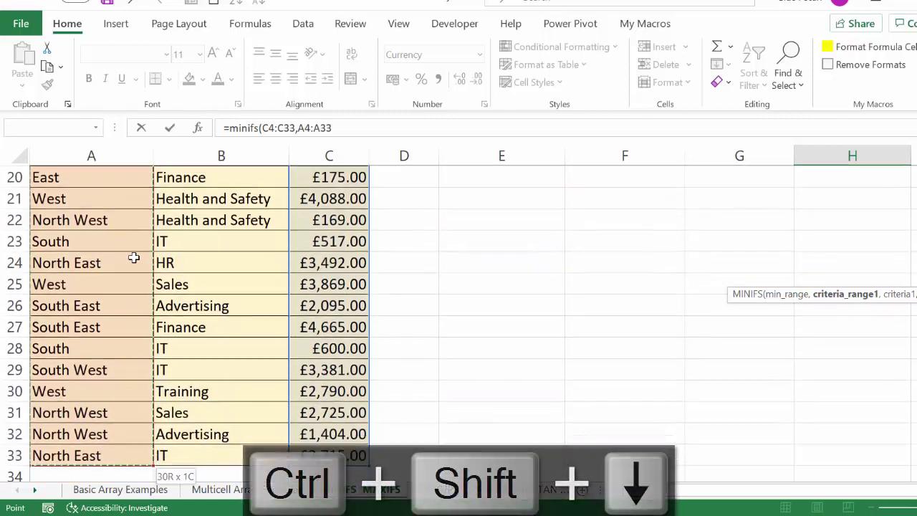
key("ctrl+BackSpace")
type(",")
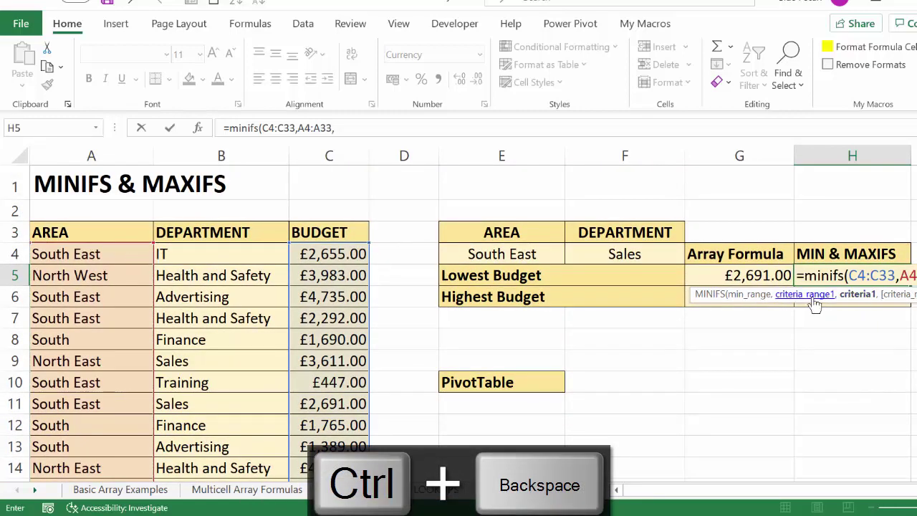
left_click(501, 254)
type(",")
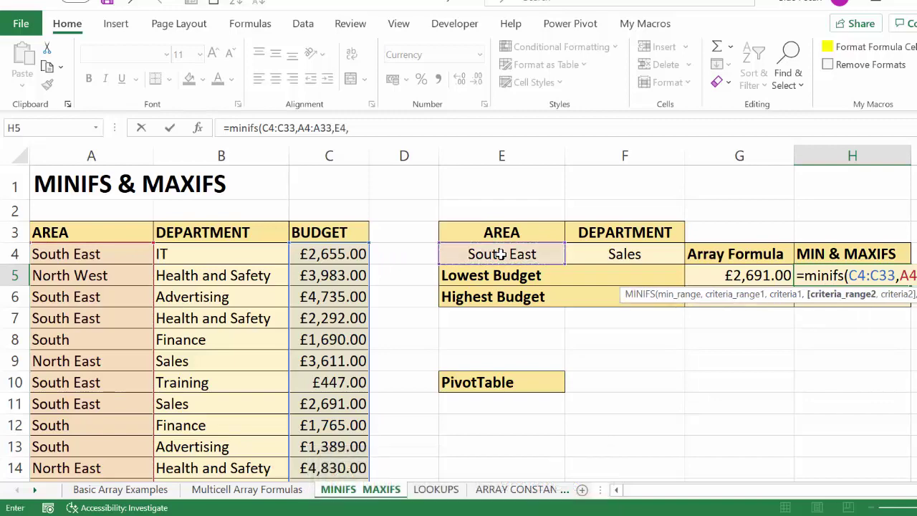
- Add departments B4:B33 with criterion F4 to the MINIFS, close the bracket, and enter the H5 formula
left_click(248, 259)
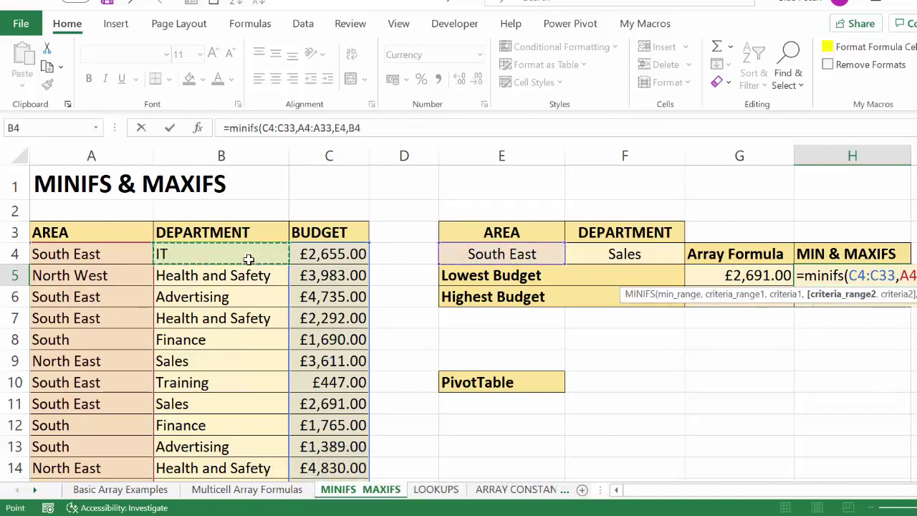
key("ctrl+shift+Down")
key("ctrl+BackSpace")
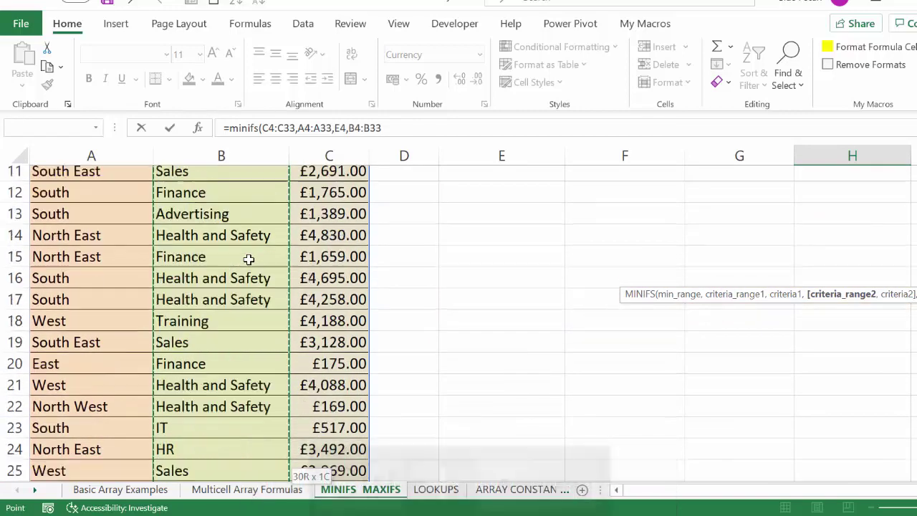
type(",")
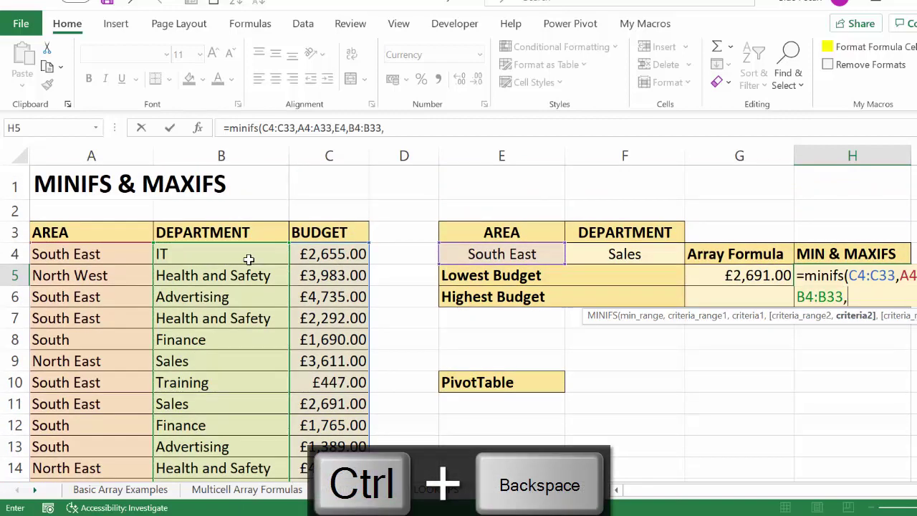
left_click(608, 251)
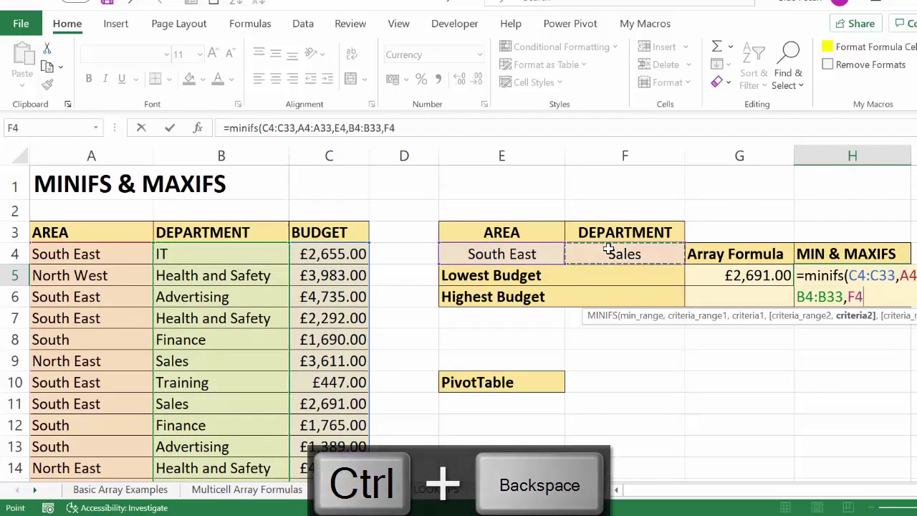
type(")")
key("Return")
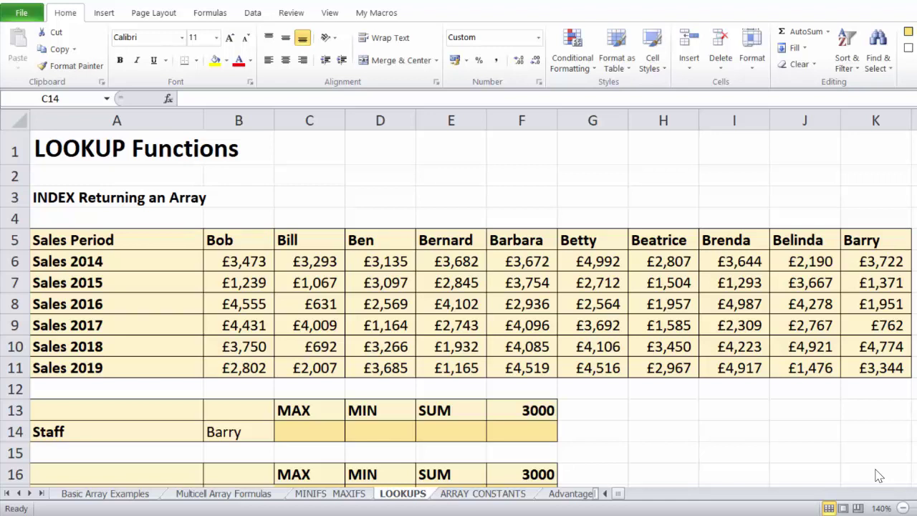
- On the LOOKUPS sheet in the older Excel version, start an INDEX formula in C14 with array B6:K11 and row number 0
left_click(297, 436)
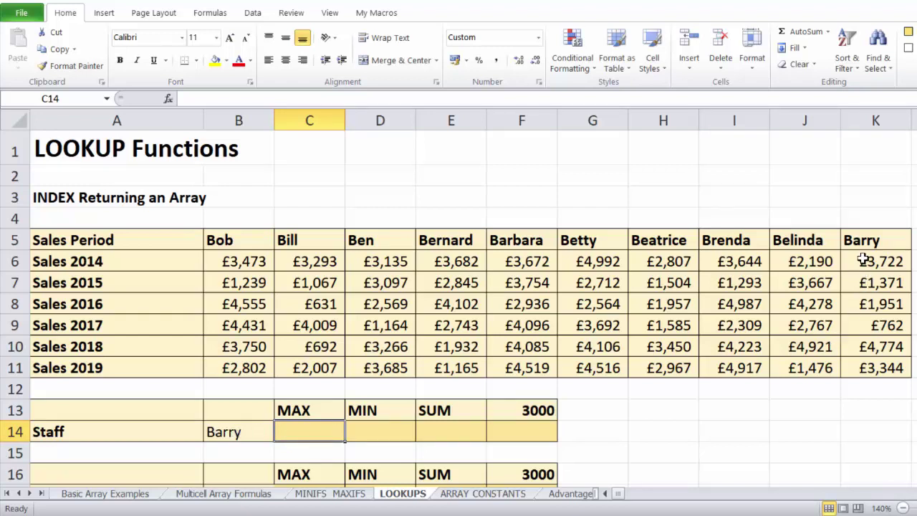
type("=index(")
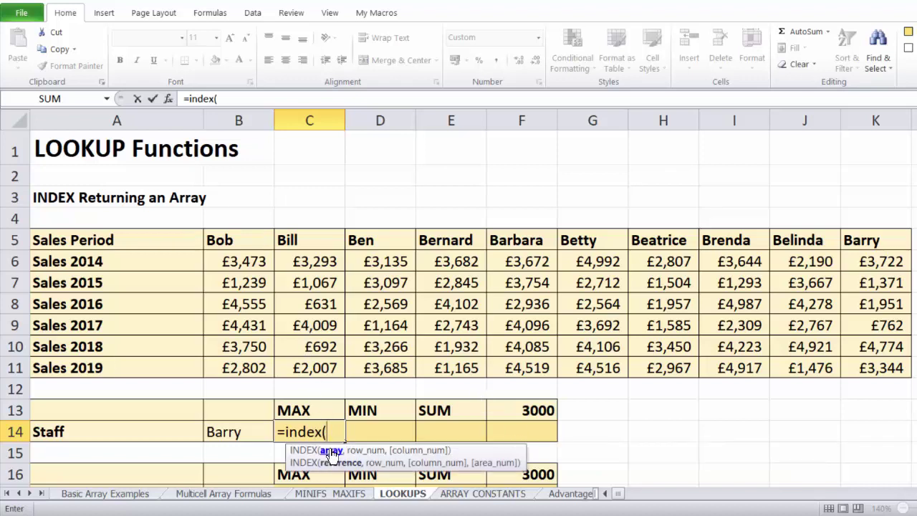
left_click_drag(244, 261, 860, 355)
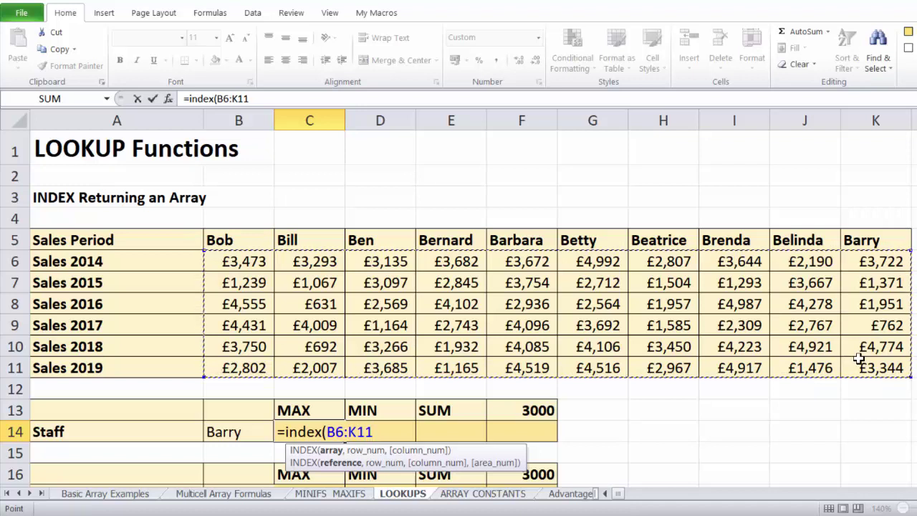
type(",0,")
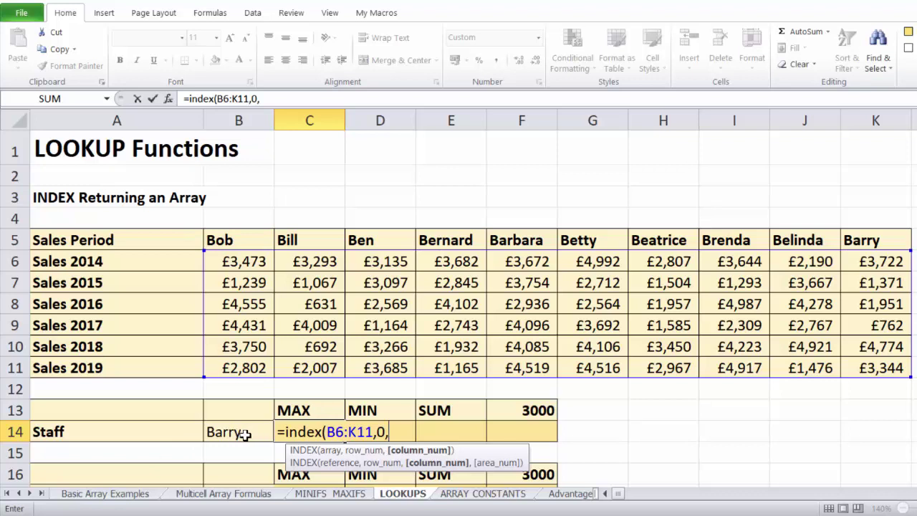
- Supply the INDEX column number with a MATCH of B14 in the header names B5:K5, using match type 0
type("atch(")
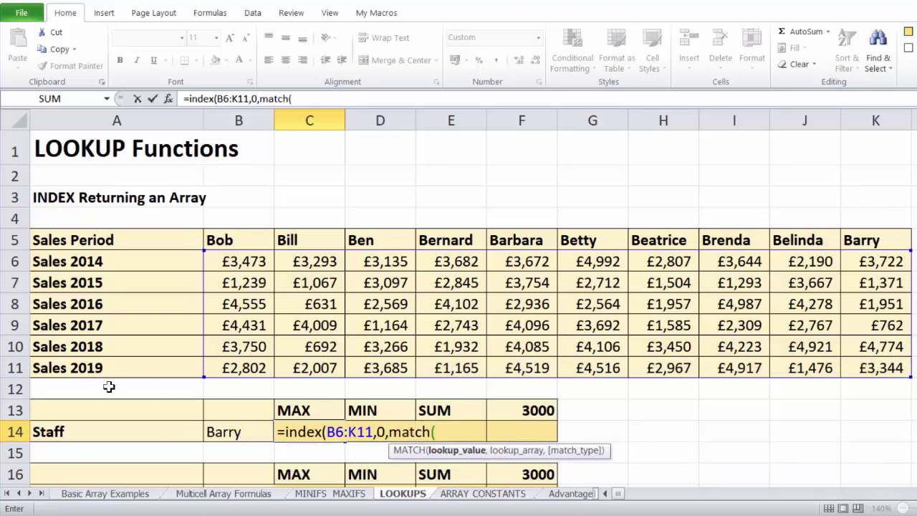
left_click(227, 425)
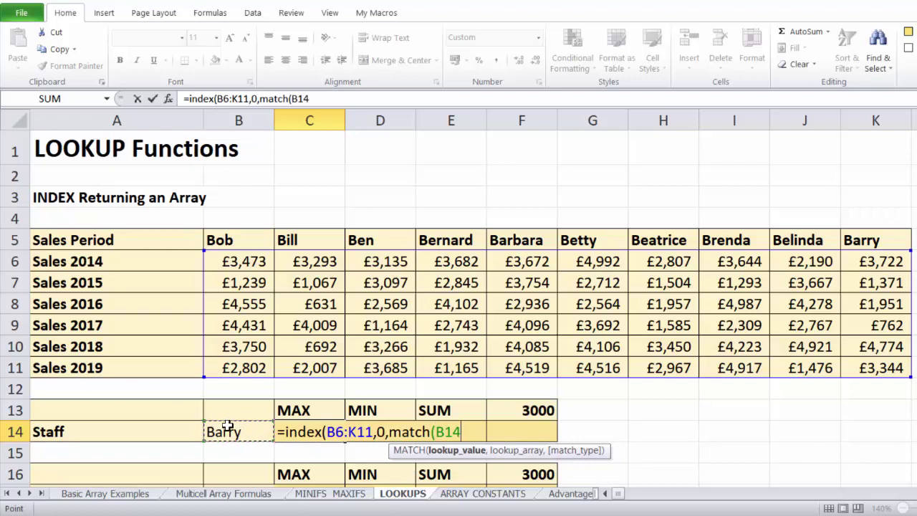
type(",")
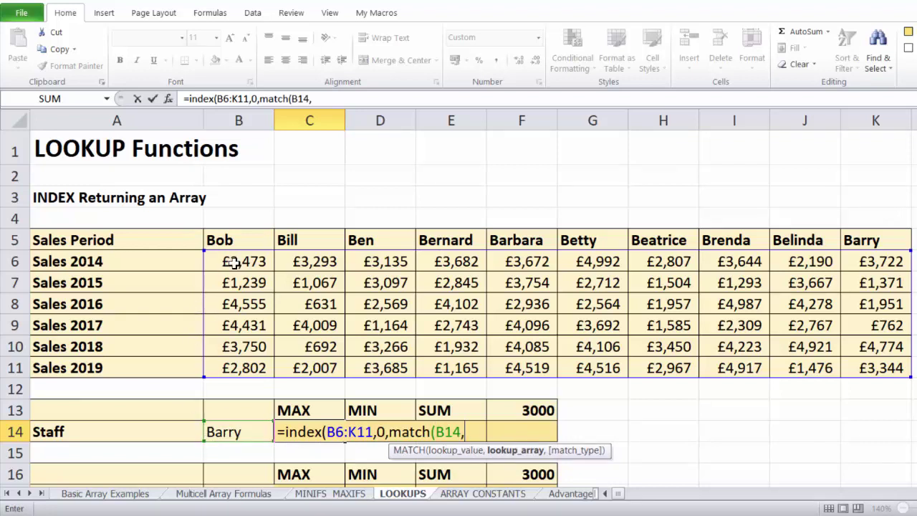
left_click_drag(236, 241, 864, 241)
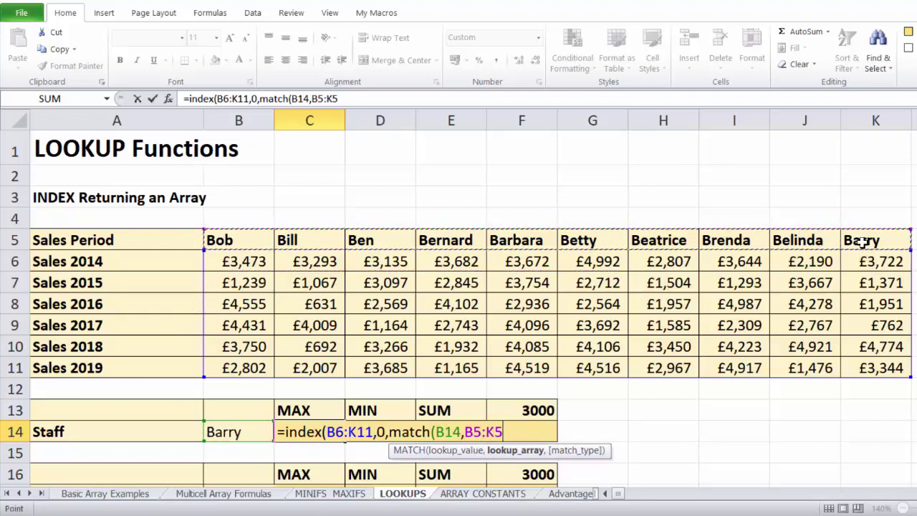
type(",0)")
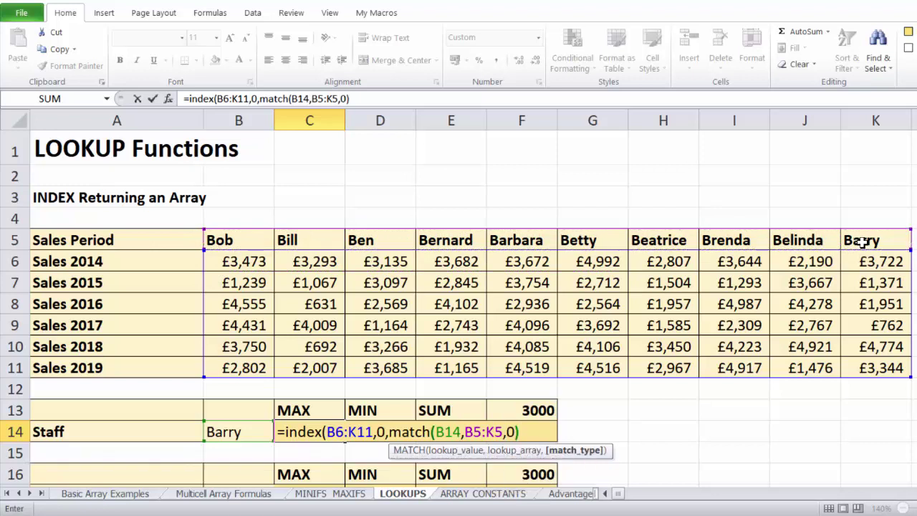
- Close the INDEX bracket around the MATCH and enter the formula in C14
type(")")
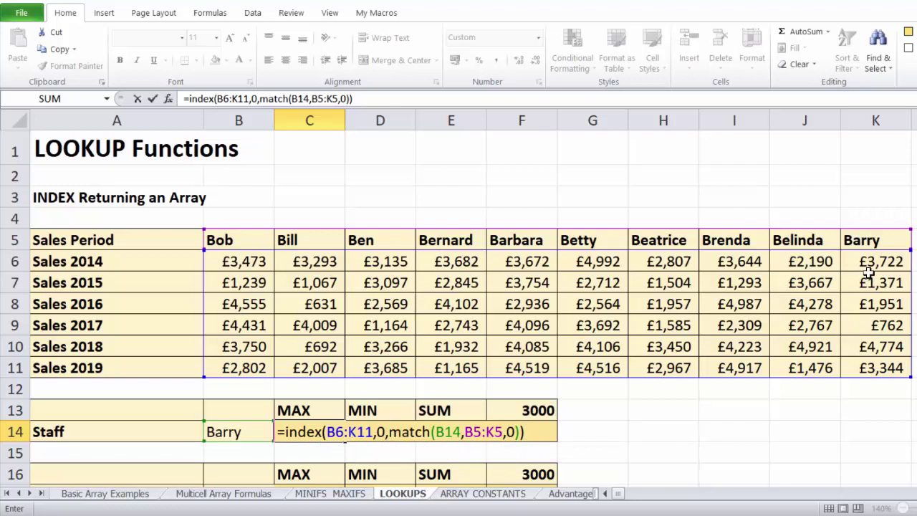
key("Return")
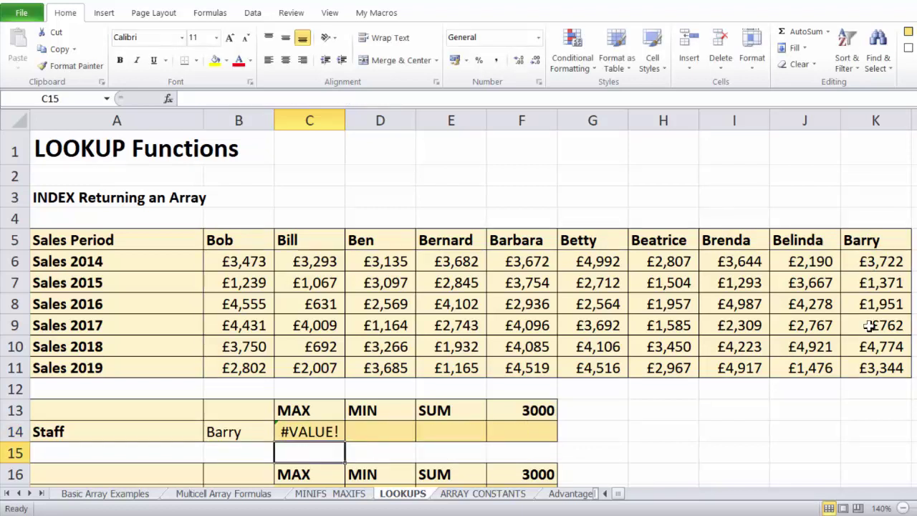
- Wrap the INDEX formula in C14 in a MAX function and enter it
double_click(316, 430)
left_click(286, 430)
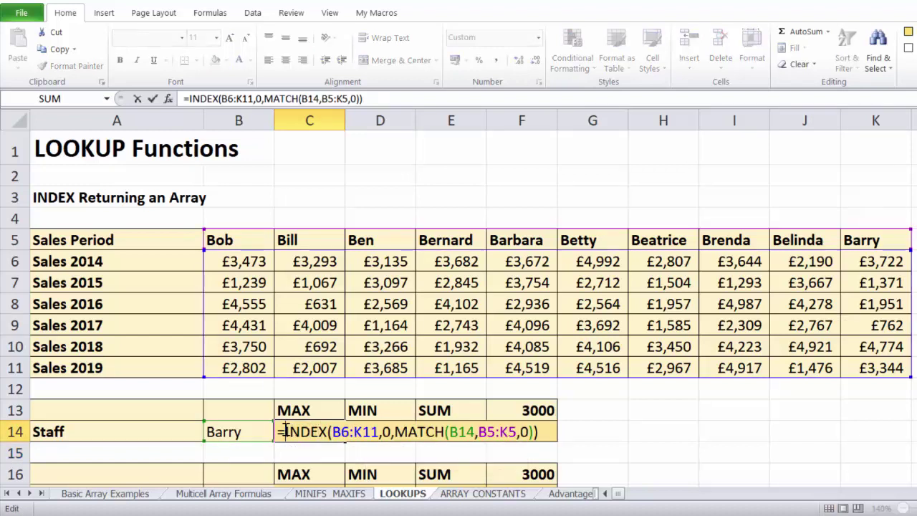
type("max(")
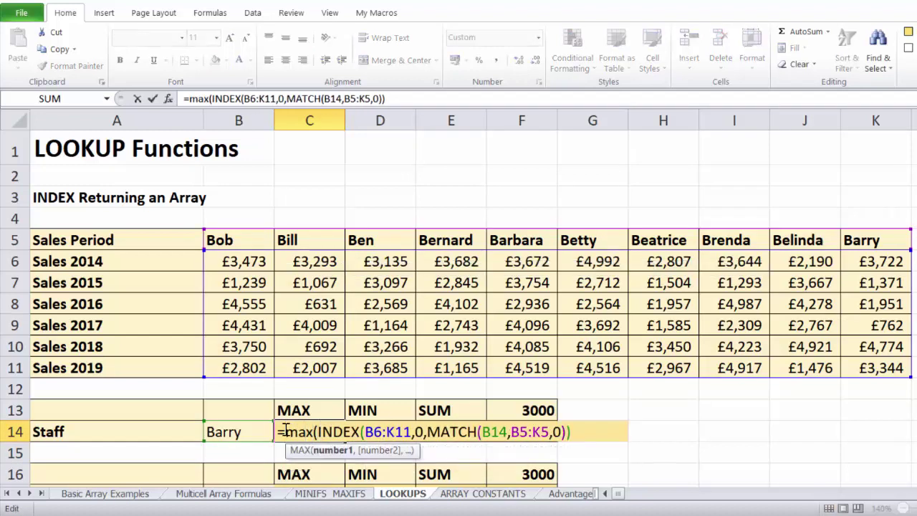
left_click(573, 432)
type(")")
key("Return")
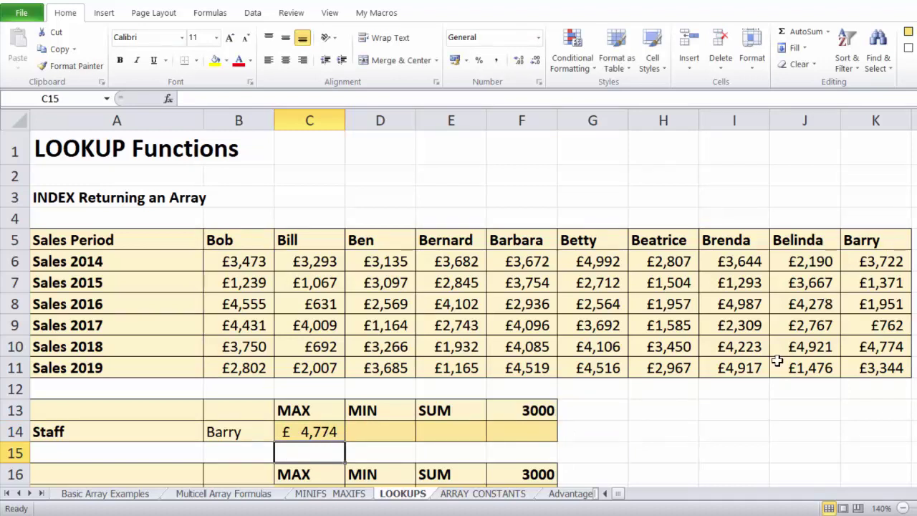
- Remove the MAX wrapper and its closing bracket from C14, leaving only the INDEX and MATCH formula
left_click(344, 429)
double_click(337, 431)
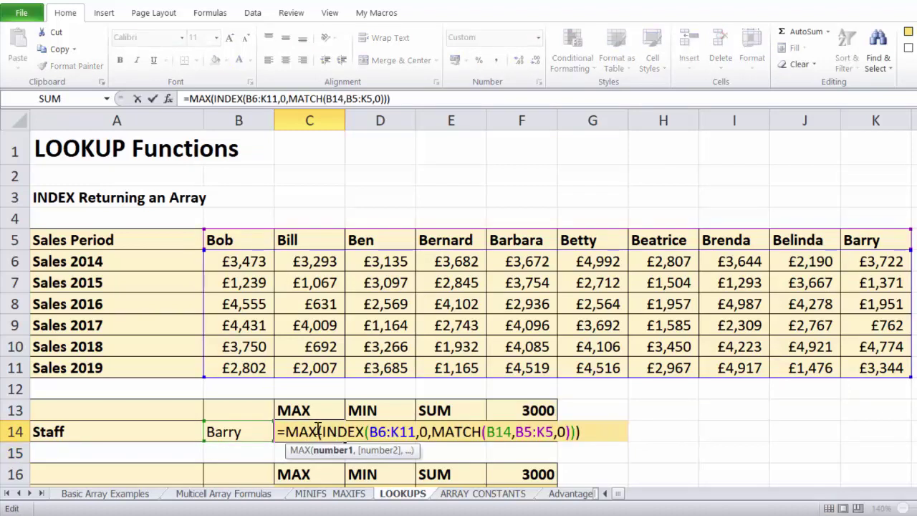
key("BackSpace")
key("BackSpace")
key("BackSpace")
key("BackSpace")
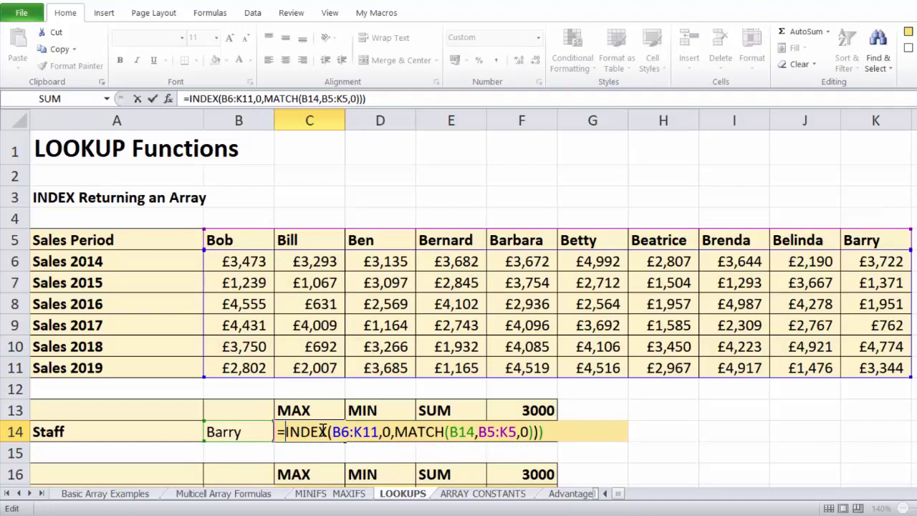
left_click(553, 431)
key("BackSpace")
key("Return")
- Evaluate the whole INDEX expression inside C14 to inspect the array it returns, and restore the formula
left_click(322, 435)
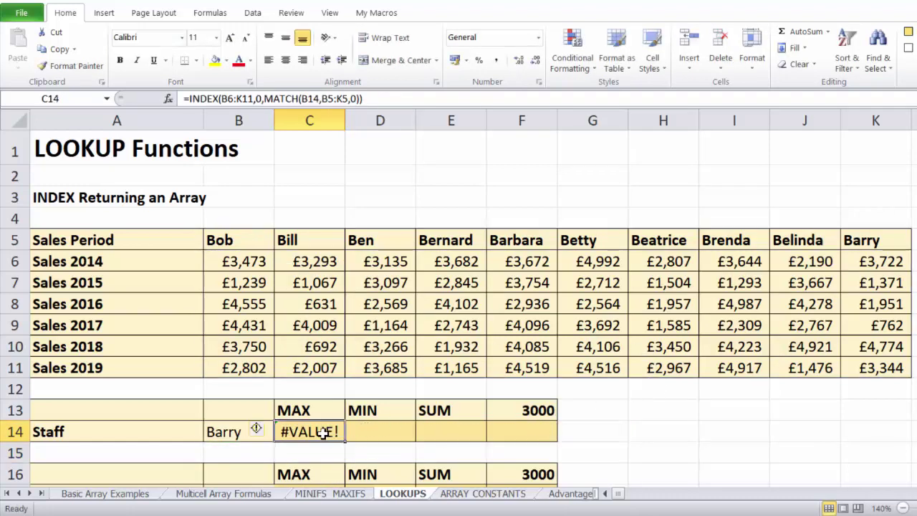
double_click(333, 434)
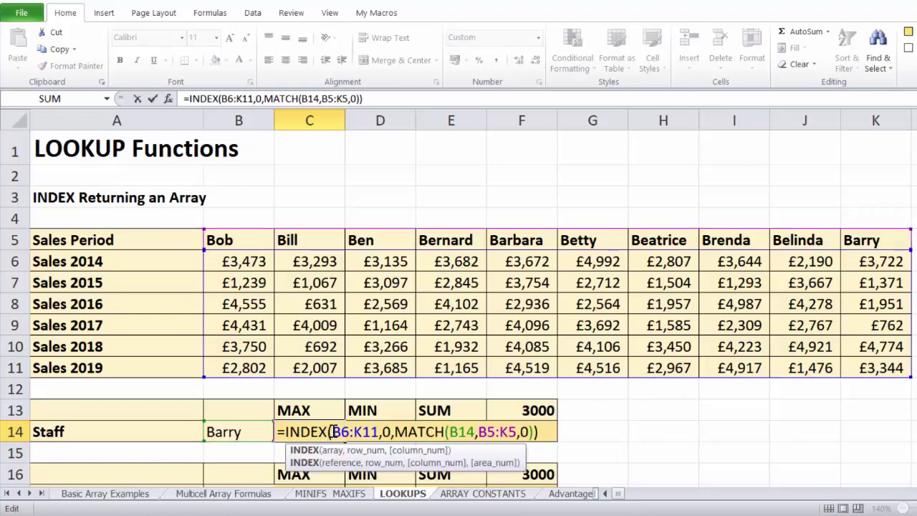
left_click_drag(285, 430, 564, 439)
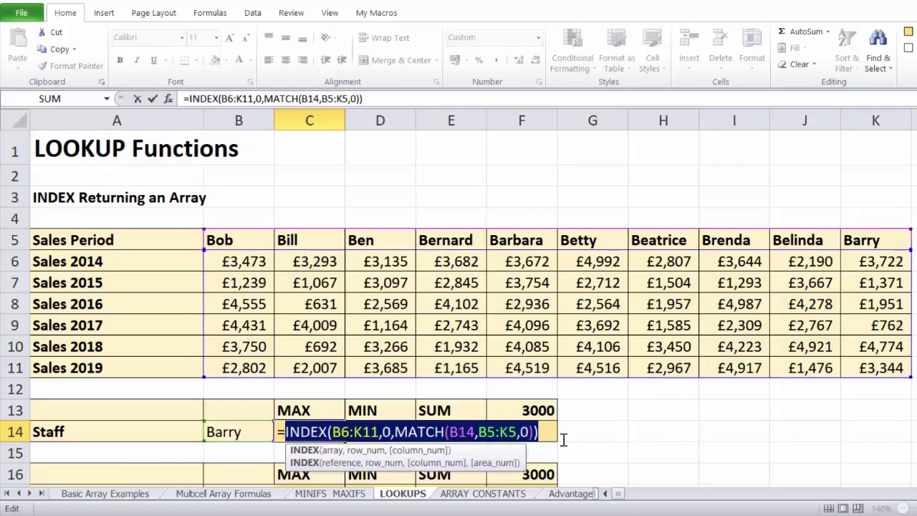
key("F9")
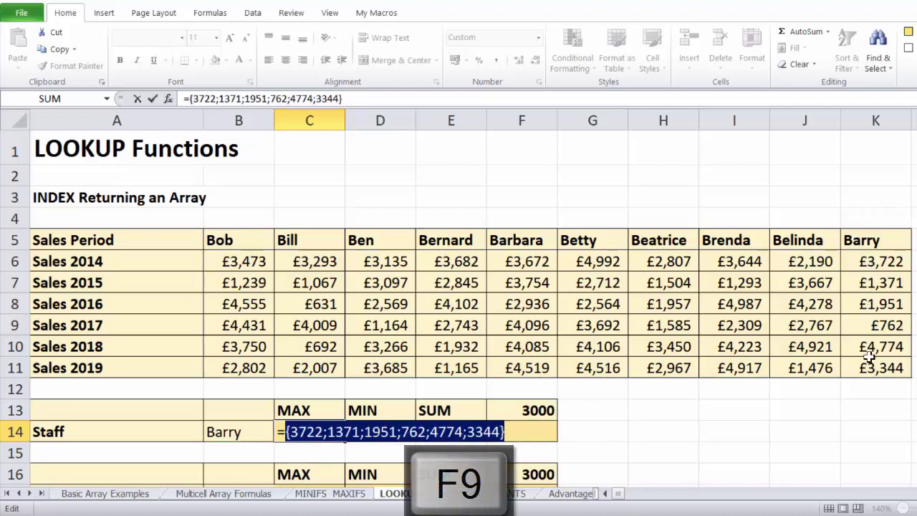
key("ctrl+z")
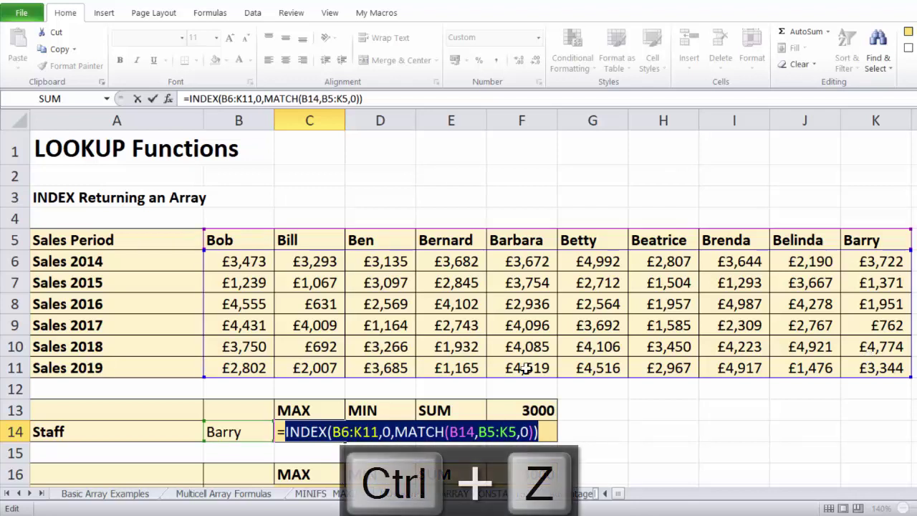
key("Return")
- Nest the INDEX formula in C14 inside MAX to return the staff member's highest sales, and enter it
left_click(296, 434)
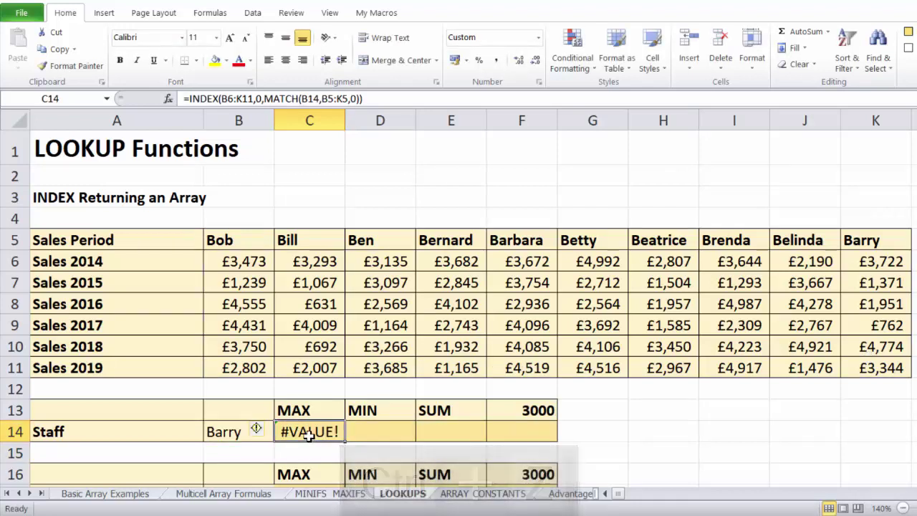
double_click(319, 432)
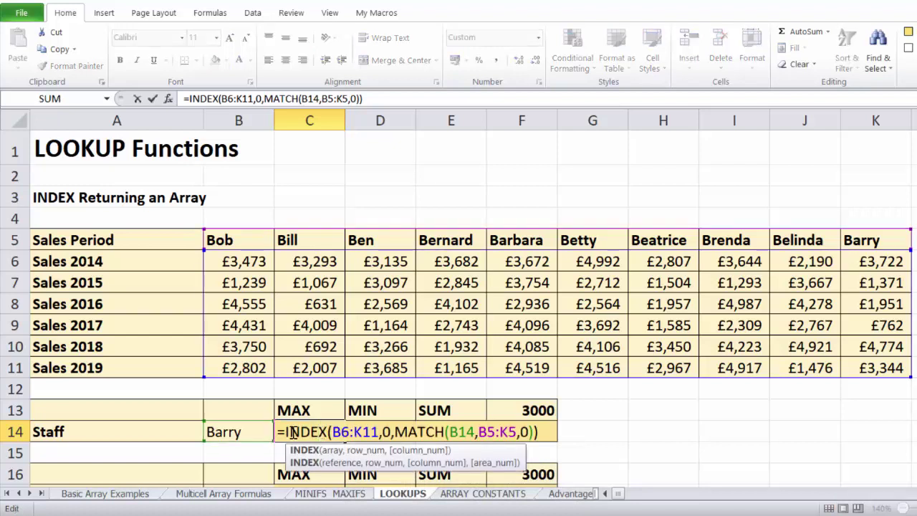
left_click(286, 432)
type("MAX")
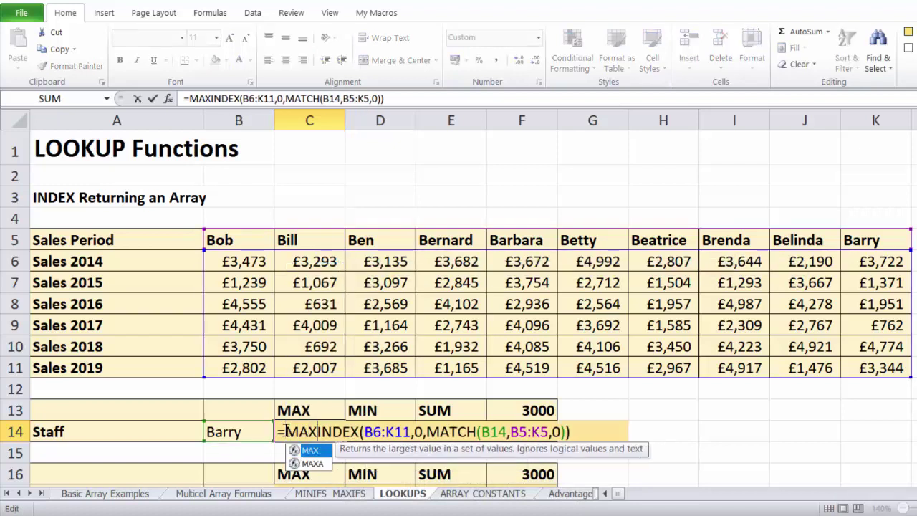
type("(")
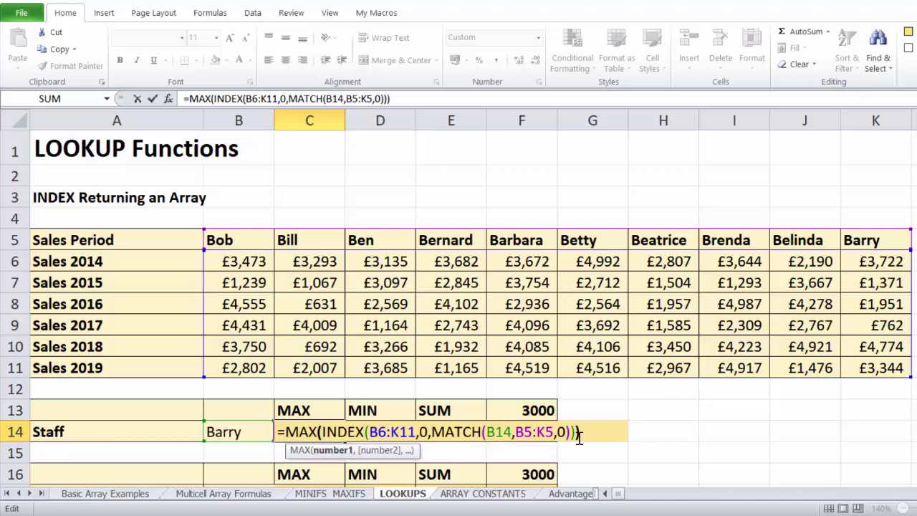
key("Return")
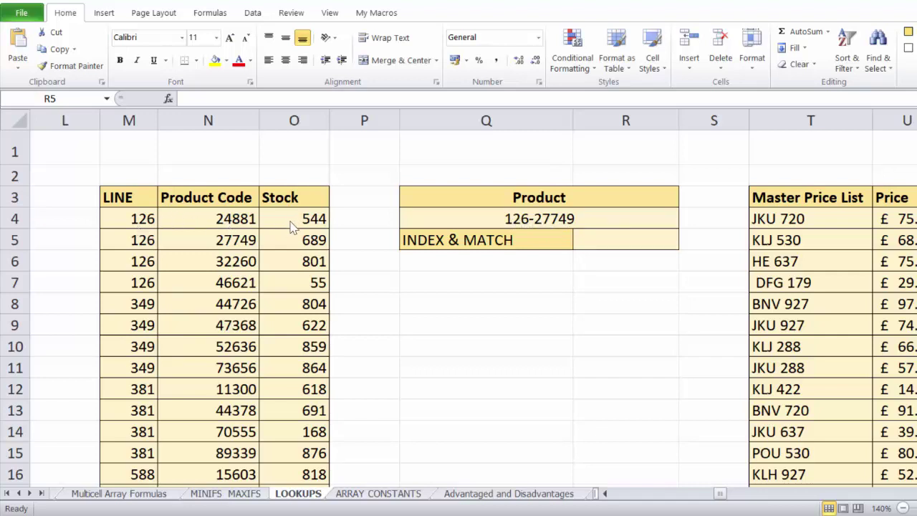
- Start an INDEX formula in R5 with the Stock values O4:O20 as its array
left_click(598, 242)
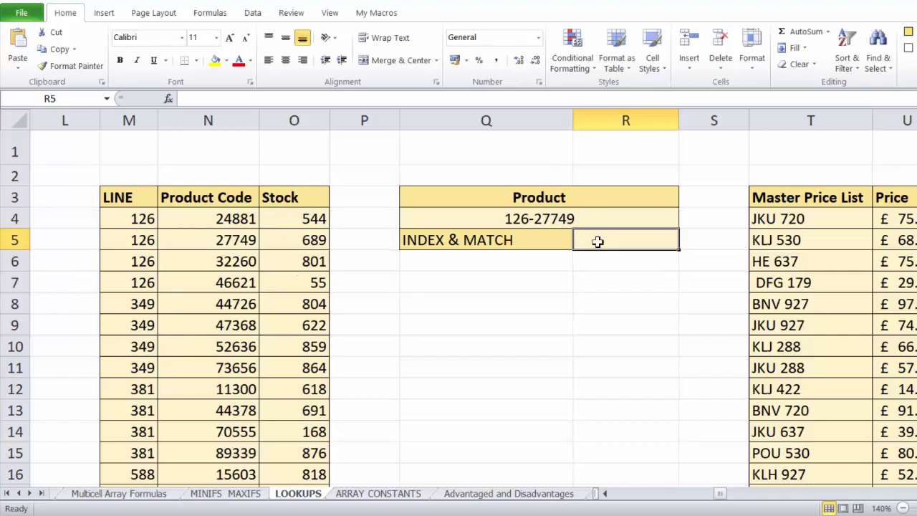
type("=index(")
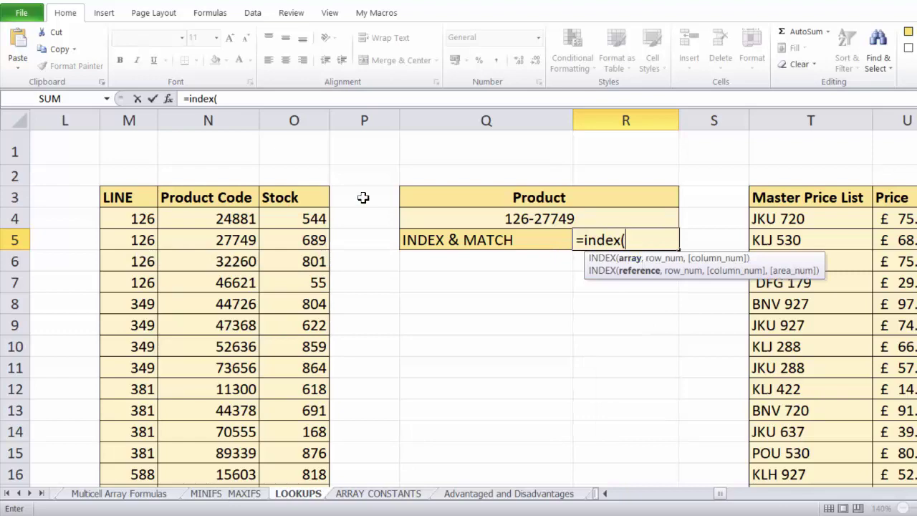
left_click(305, 218)
key("ctrl+shift+Down")
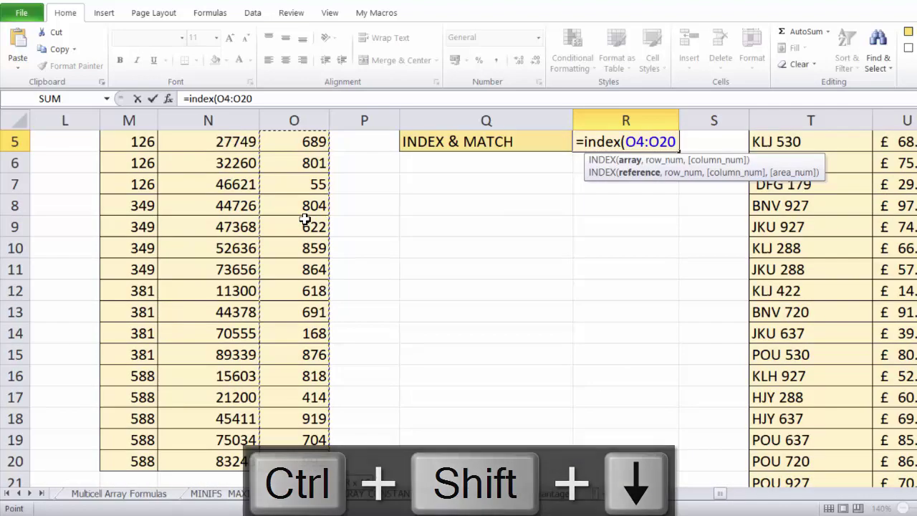
key("ctrl+BackSpace")
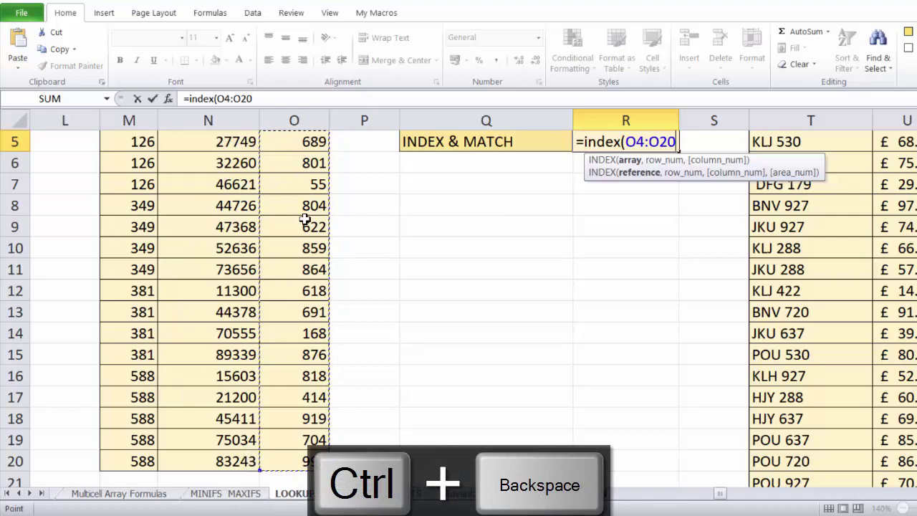
type(",")
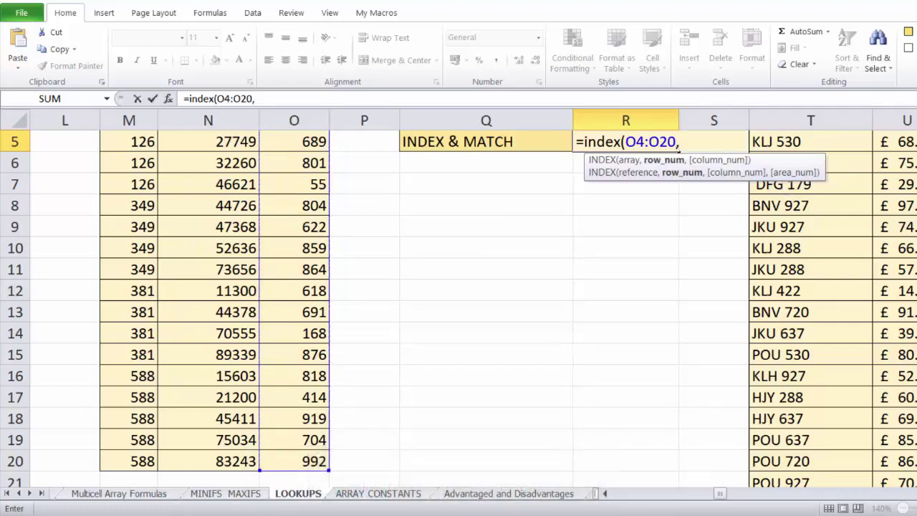
- Add a MATCH function as the INDEX row number, with the product in Q4 as its lookup value
scroll(459, 287, "up", 2)
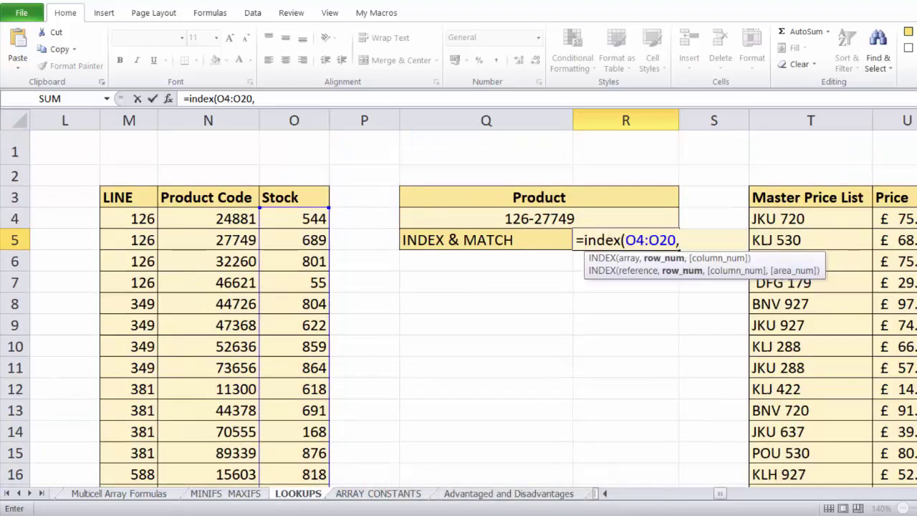
type("mat")
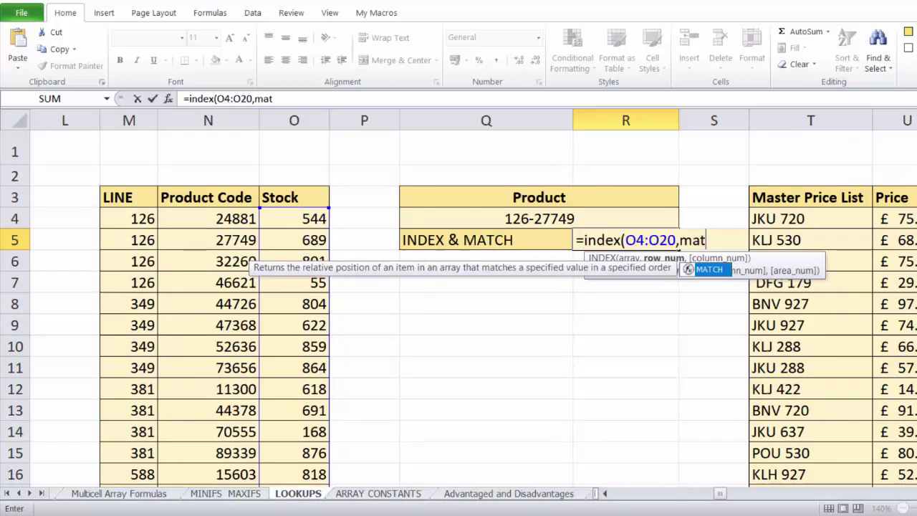
type("ch(")
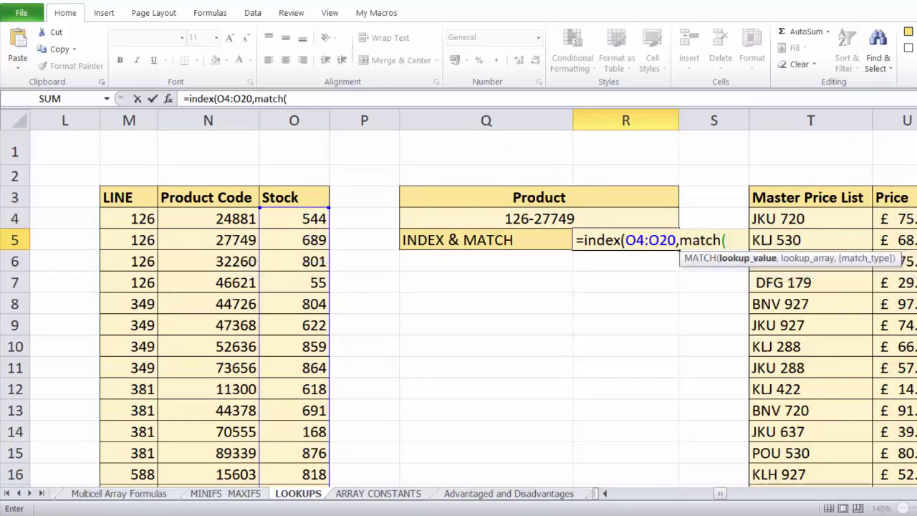
left_click(536, 219)
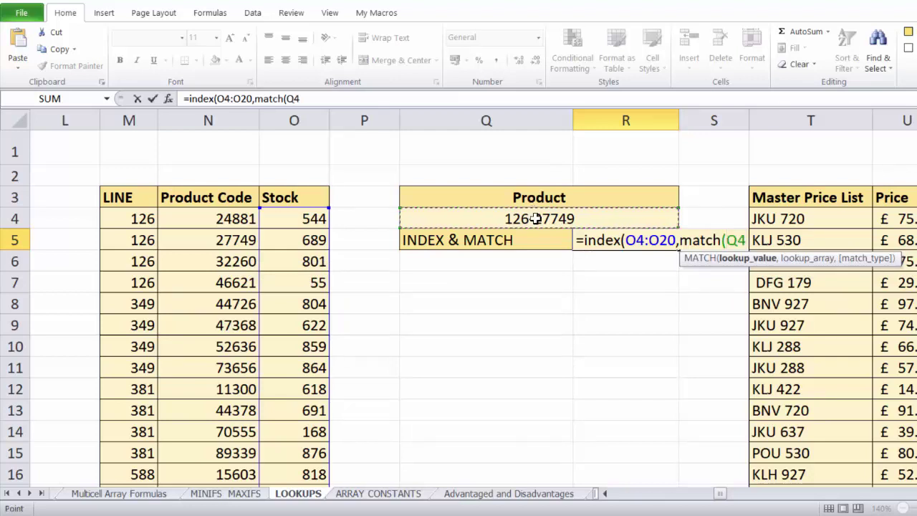
type(",")
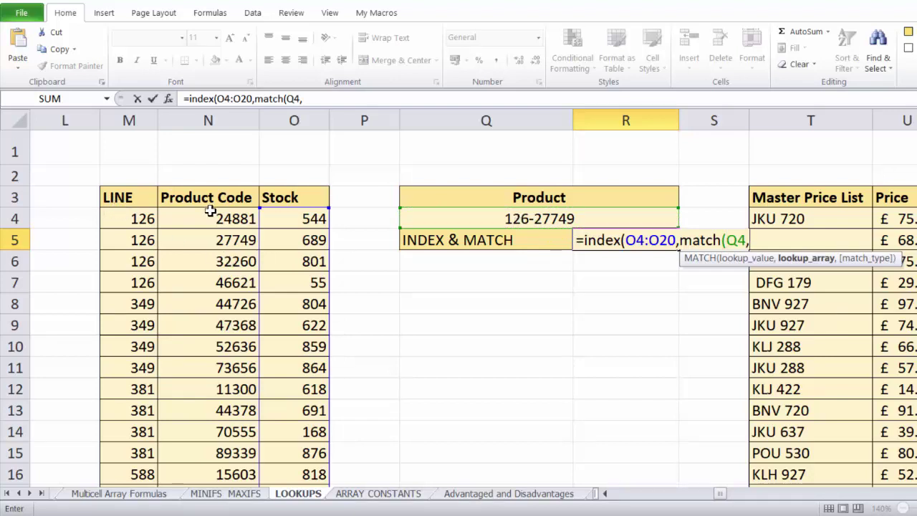
- Set the MATCH lookup array to the LINE and Product Code columns joined by a hyphen, M4:M20&"-"&N4:N20
left_click(140, 216)
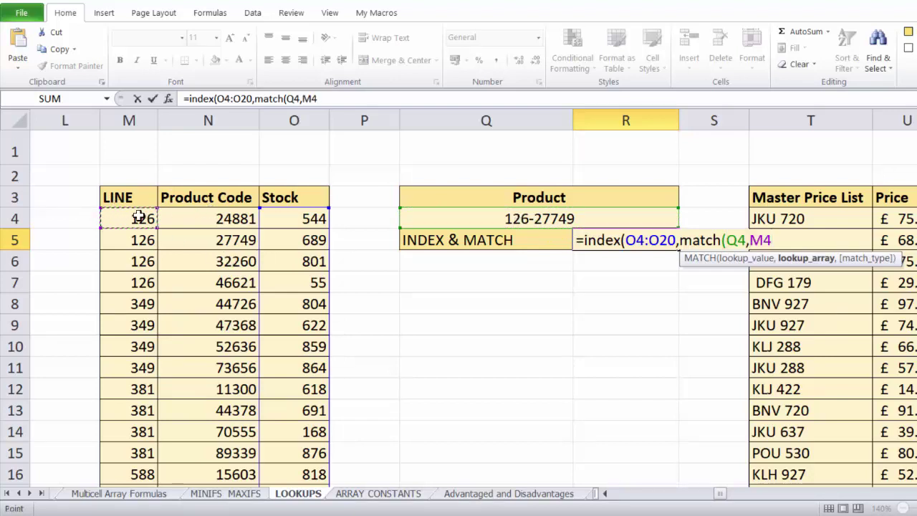
key("ctrl+shift+Down")
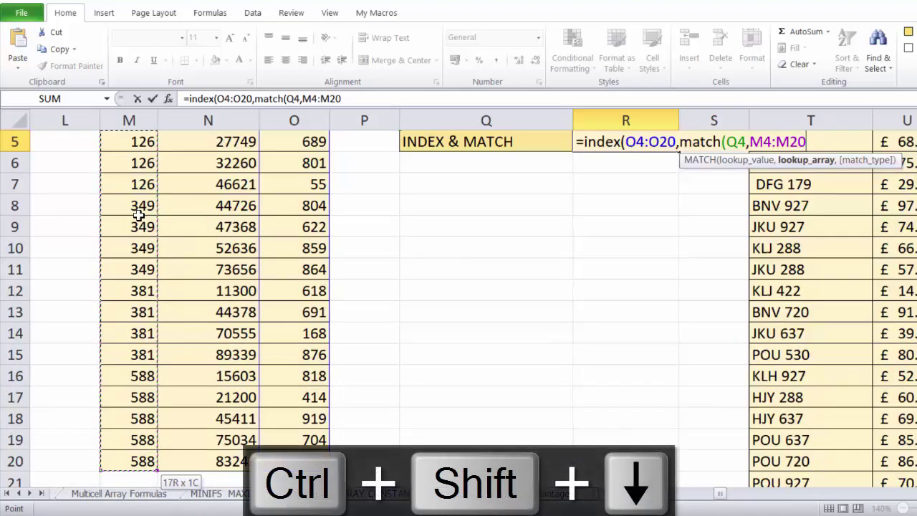
type("&\"-")
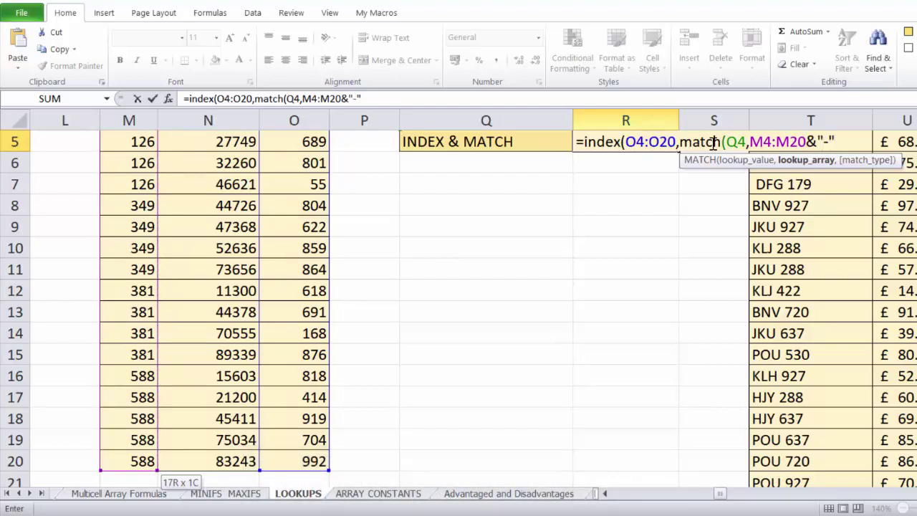
type("\"&")
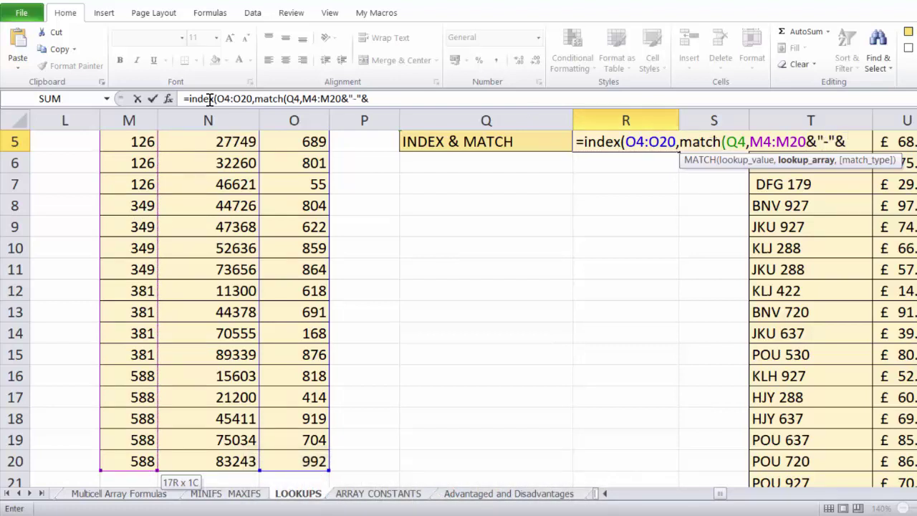
scroll(327, 157, "up", 2)
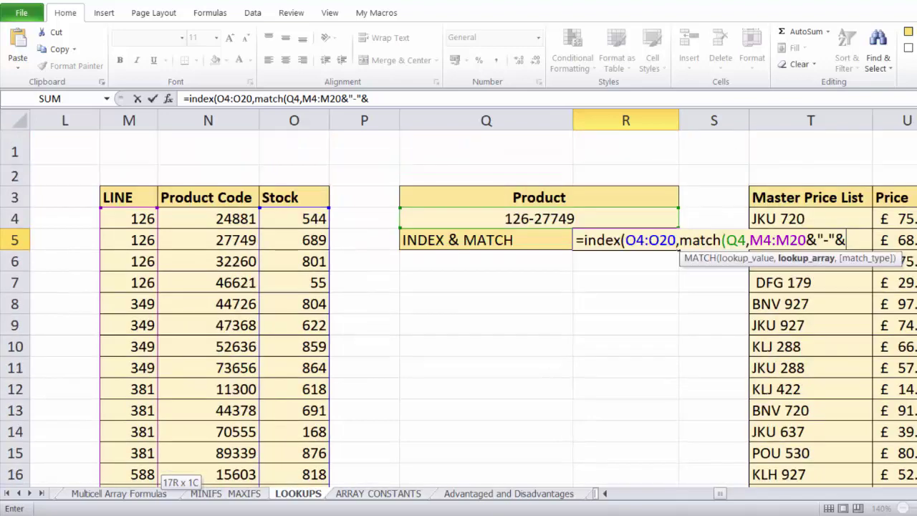
left_click(198, 219)
key("ctrl+shift+Down")
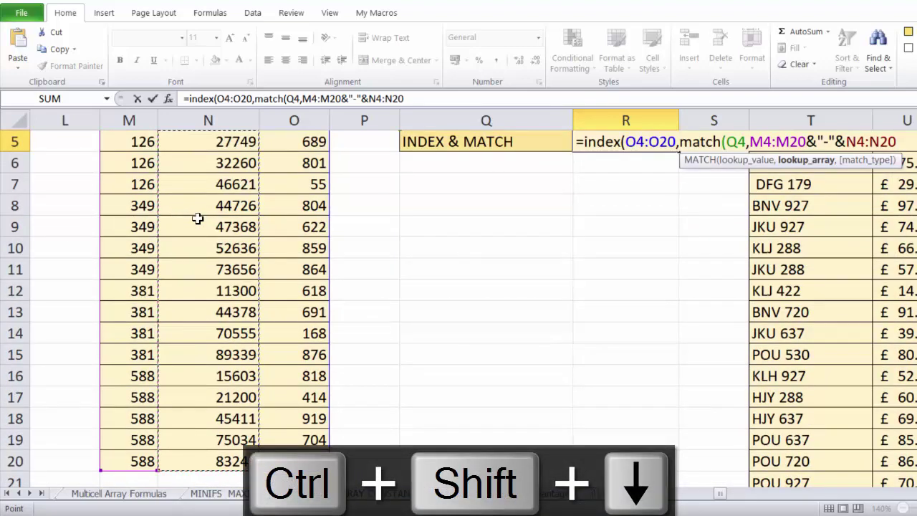
- Set the MATCH type to 0 for an exact match, close both functions, and enter R5 as an array formula
type(",0")
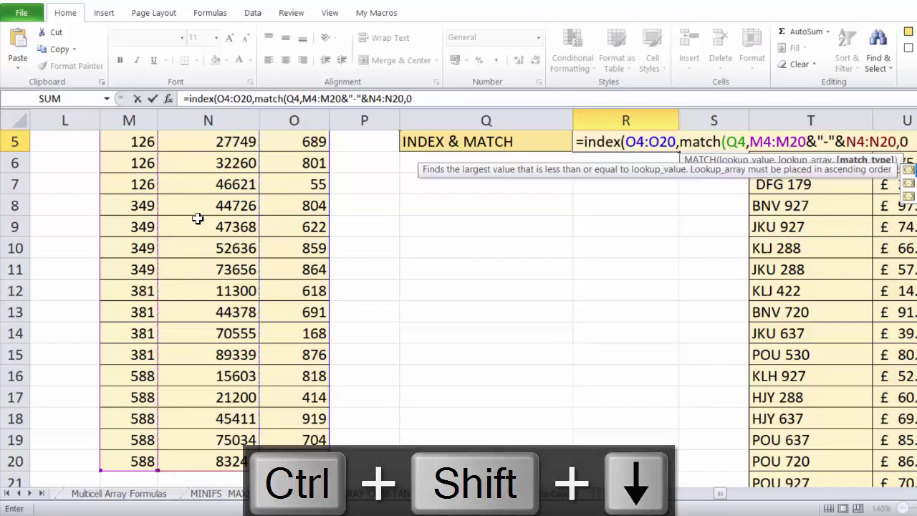
type("))")
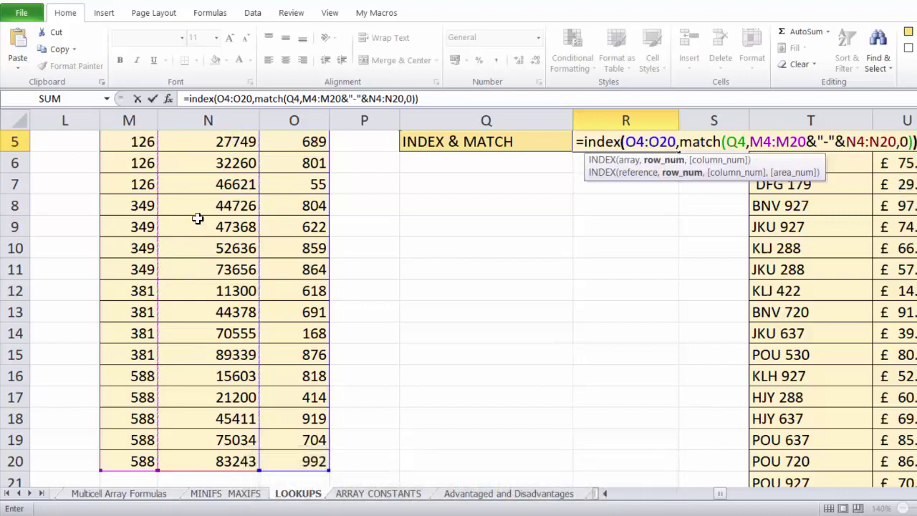
type(")")
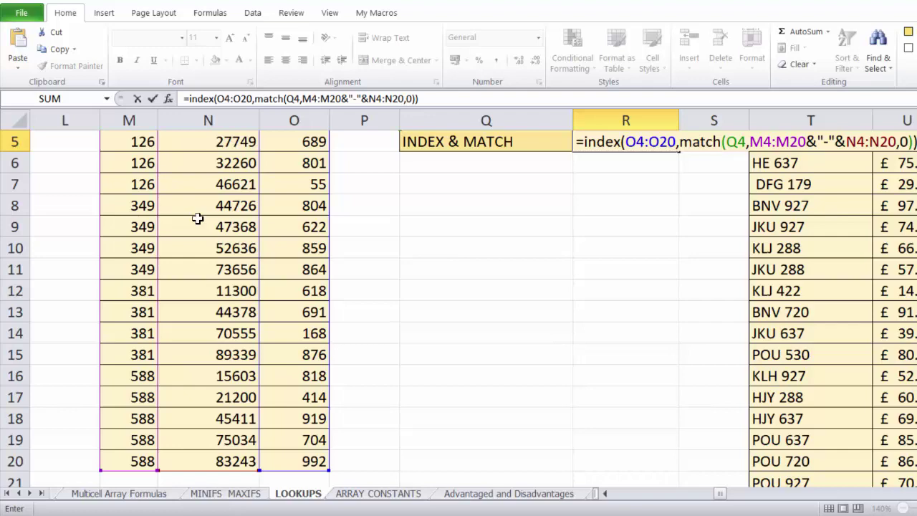
key("ctrl+shift+Return")
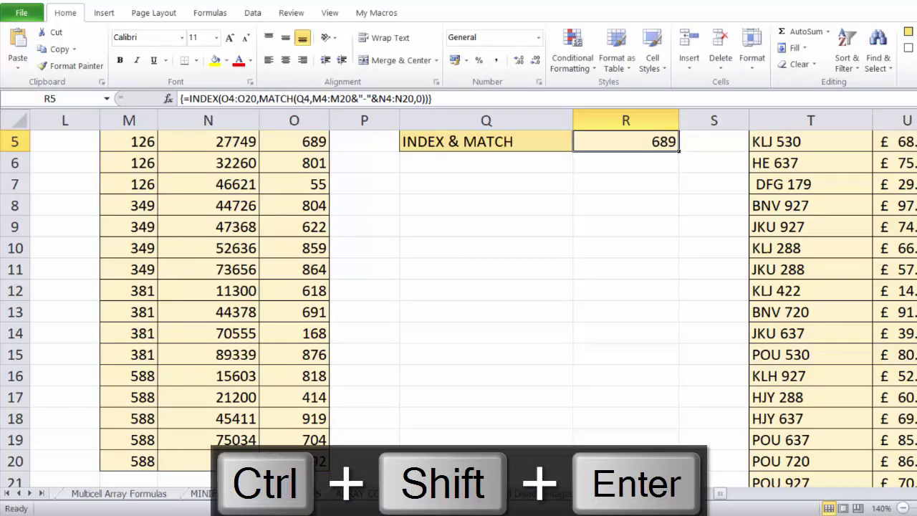
- Re-enter the INDEX and MATCH formula in R5 as an ordinary, non-array formula
scroll(645, 237, "up", 2)
double_click(656, 239)
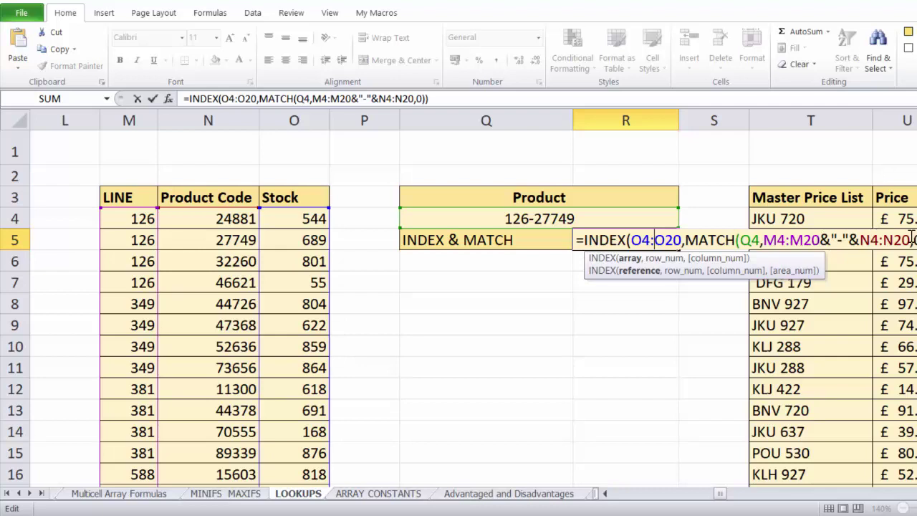
key("Return")
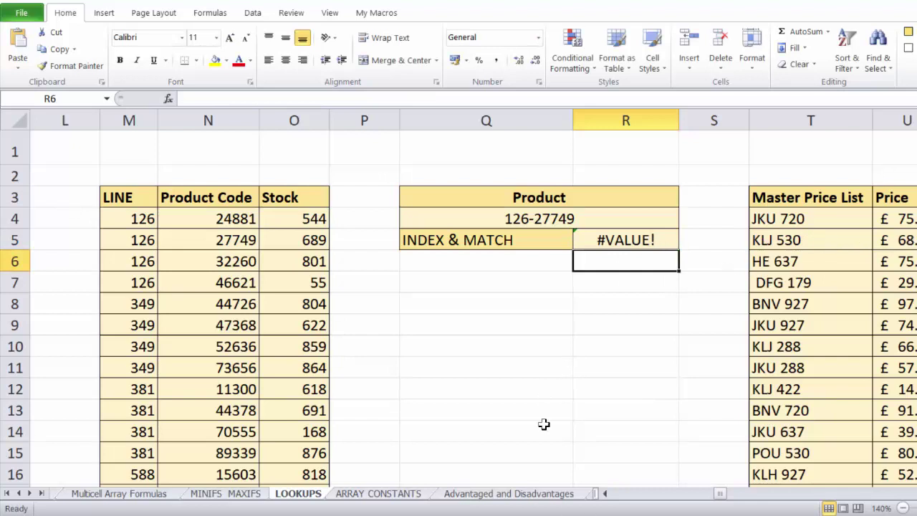
- Copy the complete INDEX and MATCH formula text from inside R5 and close the cell
left_click(654, 244)
double_click(634, 243)
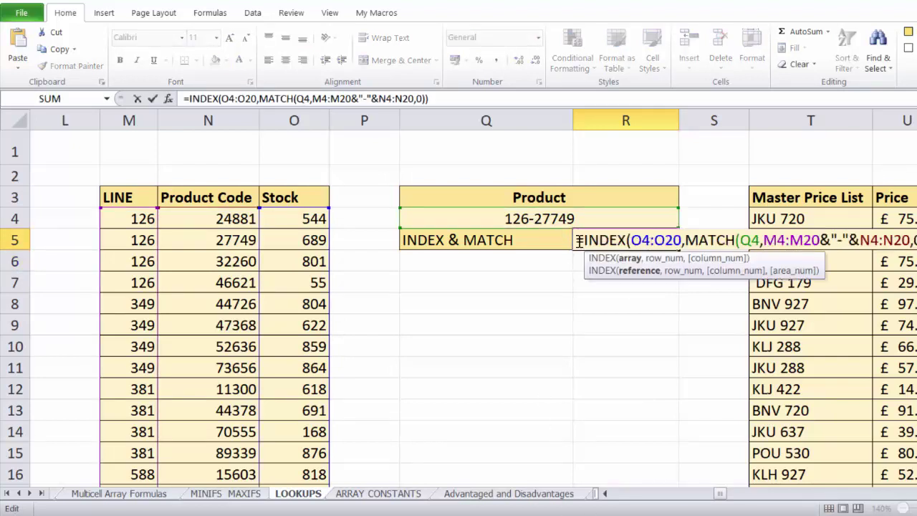
left_click_drag(578, 241, 916, 240)
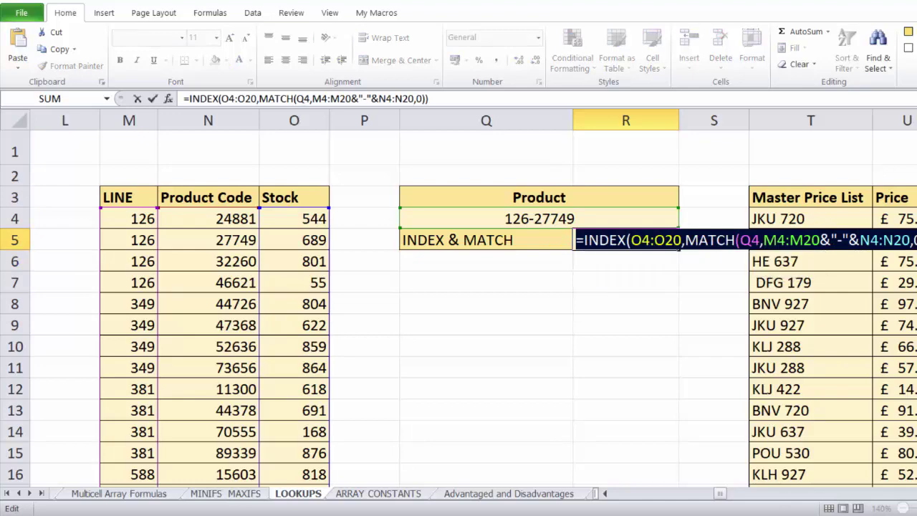
key("ctrl+c")
key("Return")
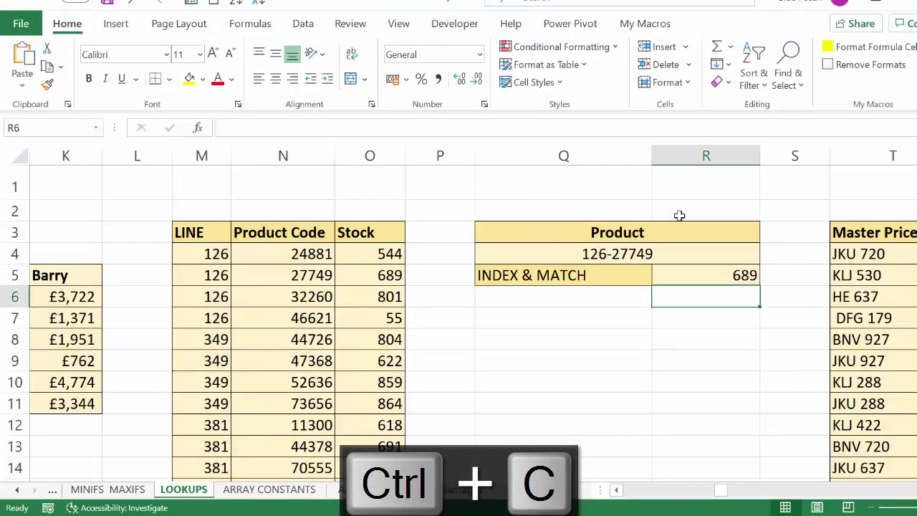
- In the newer Excel version's workbook, clear R5, paste the copied INDEX and MATCH formula there, and enter it as an ordinary formula
left_click(708, 273)
key("Delete")
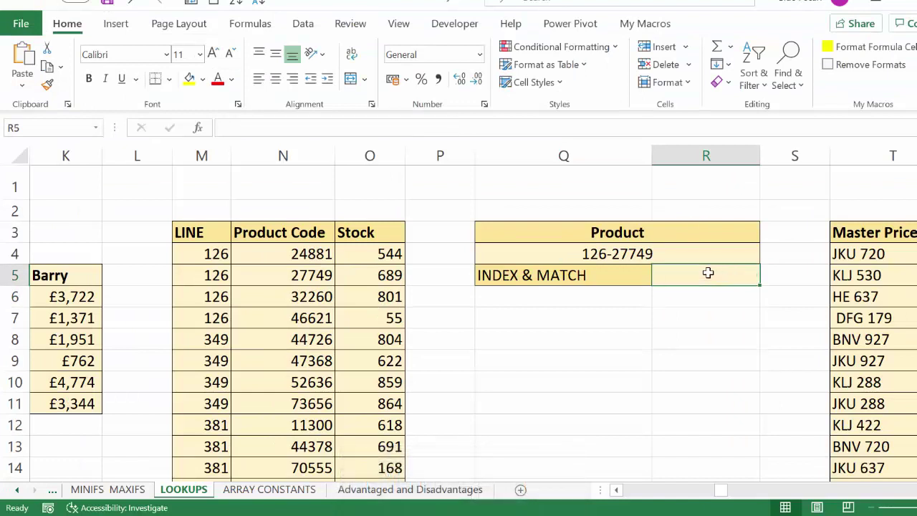
double_click(708, 273)
key("ctrl+v")
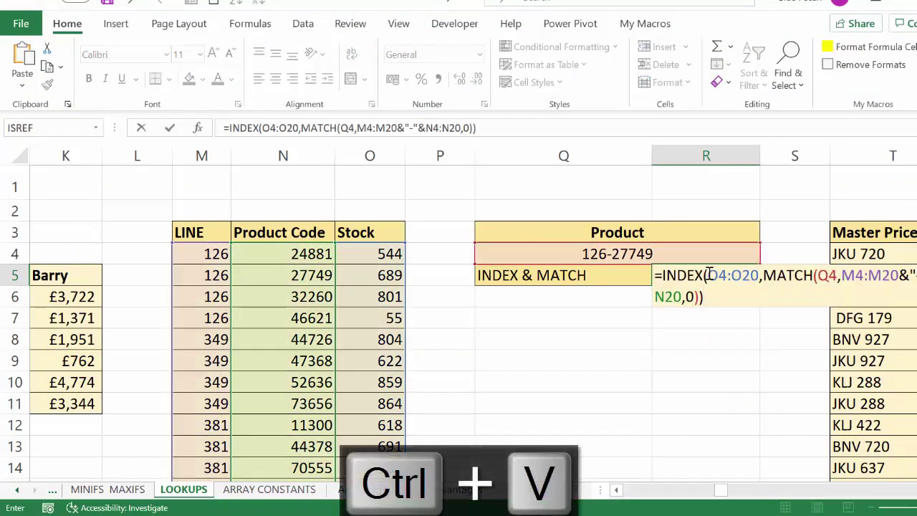
key("Return")
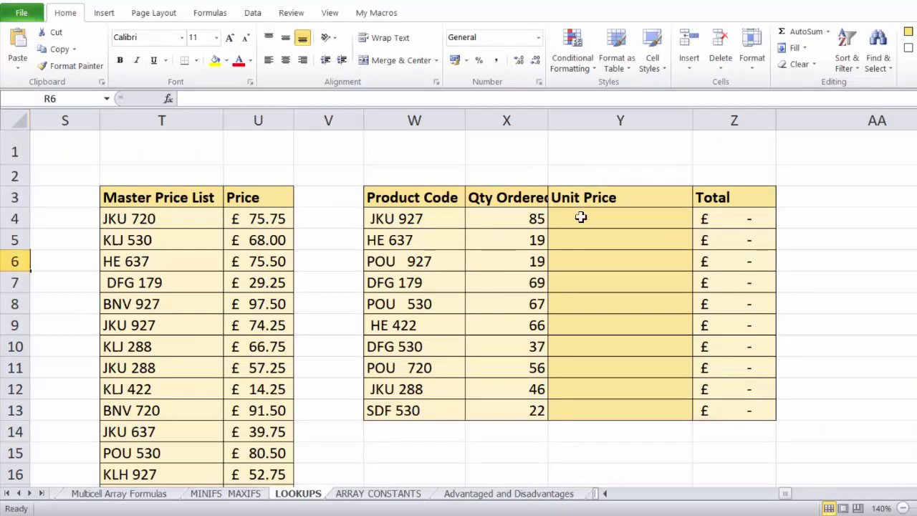
- In the older Excel version, start a VLOOKUP formula in Unit Price cell Y4 with product code W4 as the lookup value
left_click(580, 217)
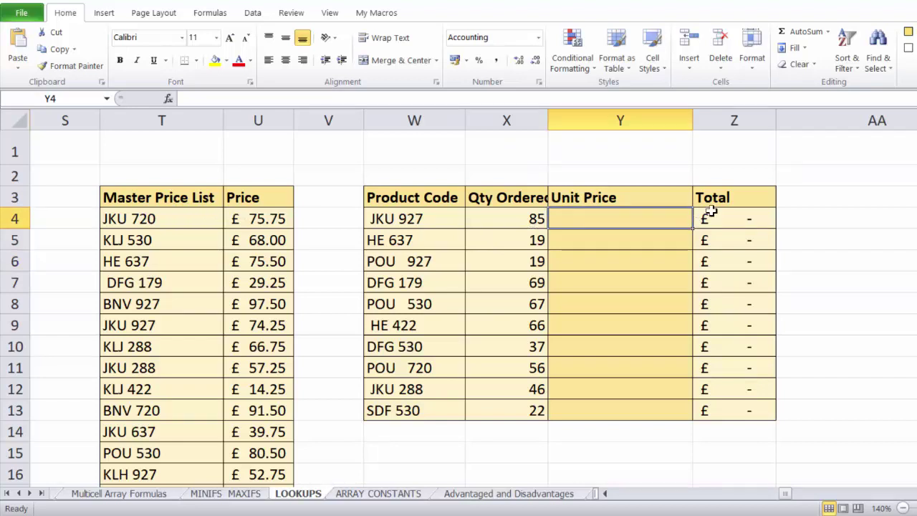
type("=v")
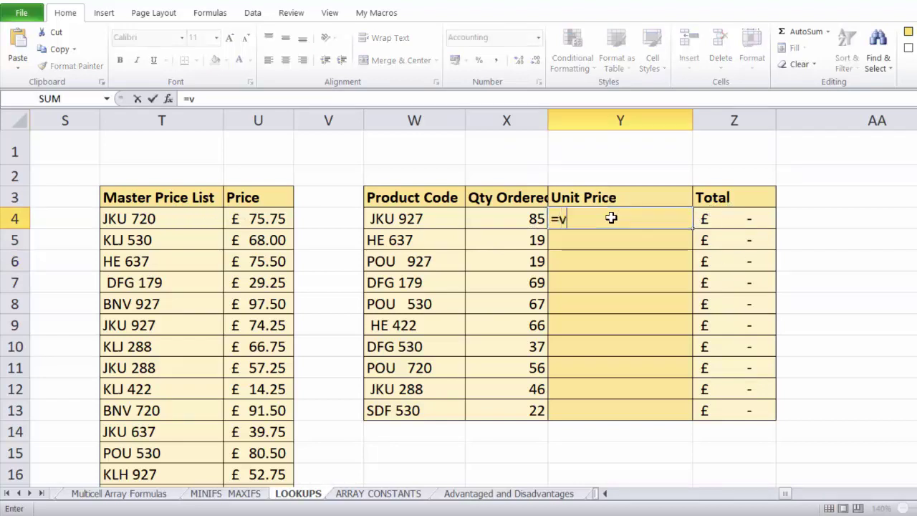
type("look")
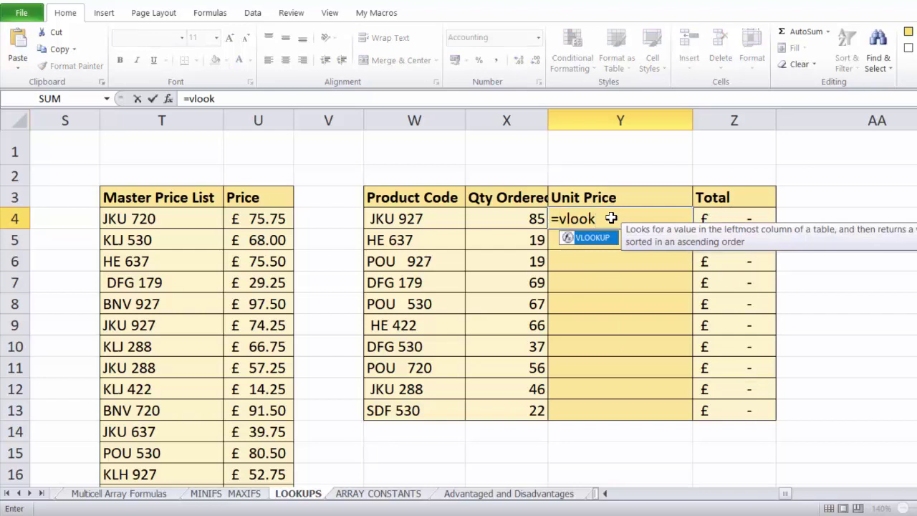
type("up(")
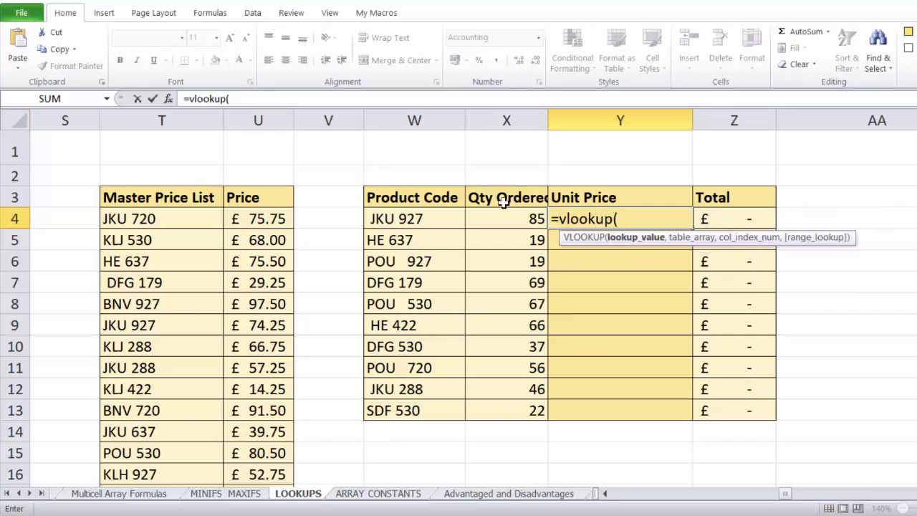
left_click(432, 213)
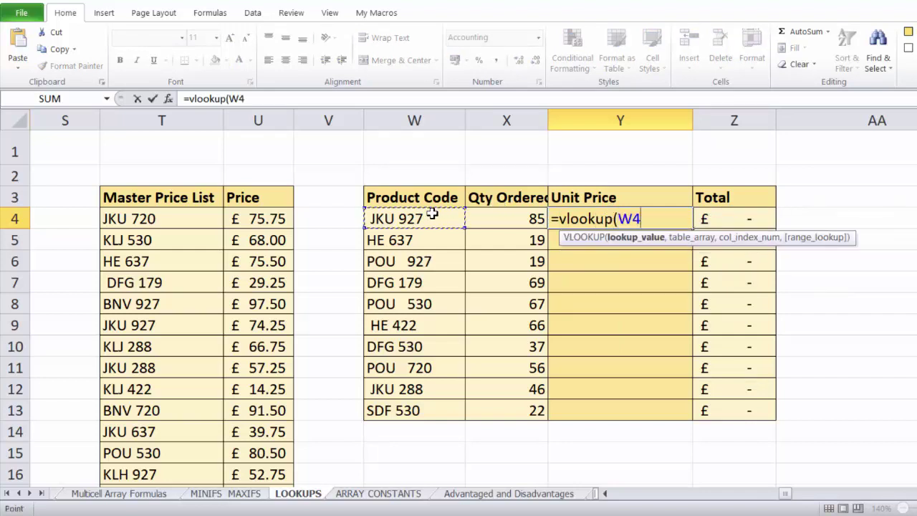
type(",")
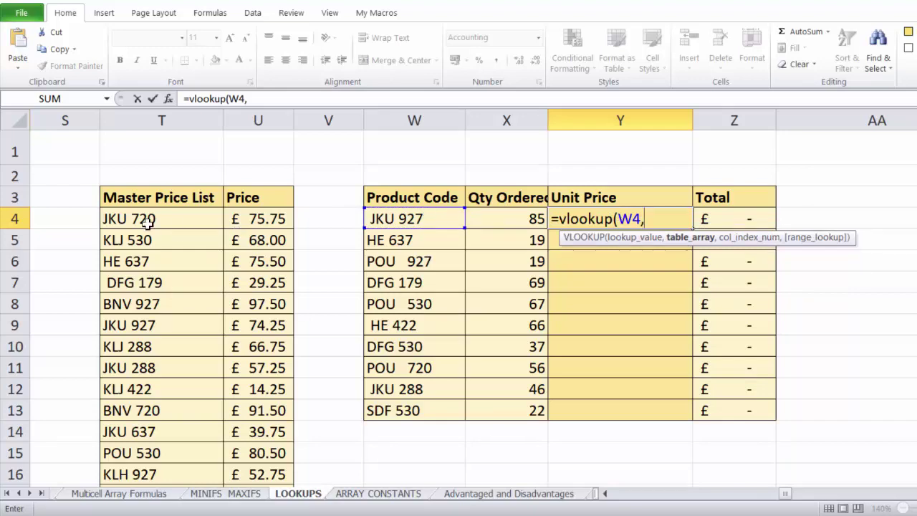
- Complete the VLOOKUP with absolute table $T$4:$U$95, column 2 and exact match 0, enter it, and fill it down to Y13
left_click_drag(147, 220, 252, 222)
key("ctrl+shift+Down")
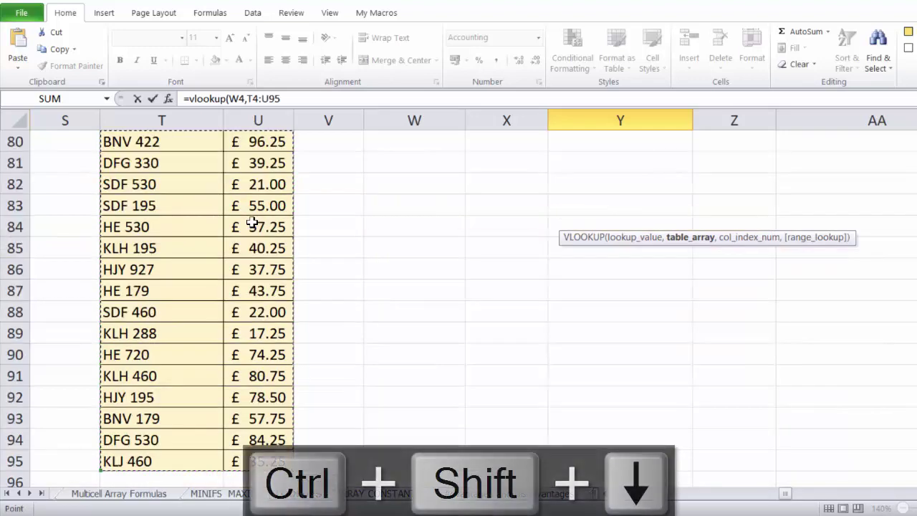
key("F4")
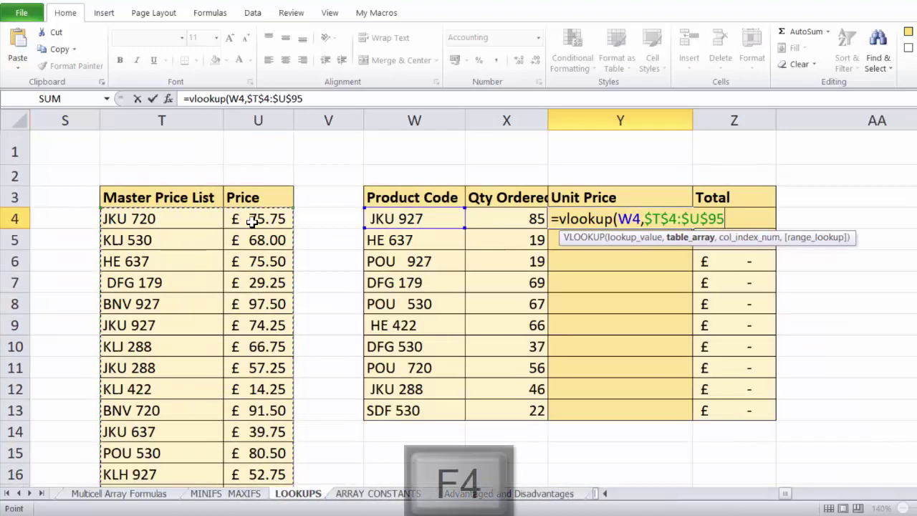
type(",2")
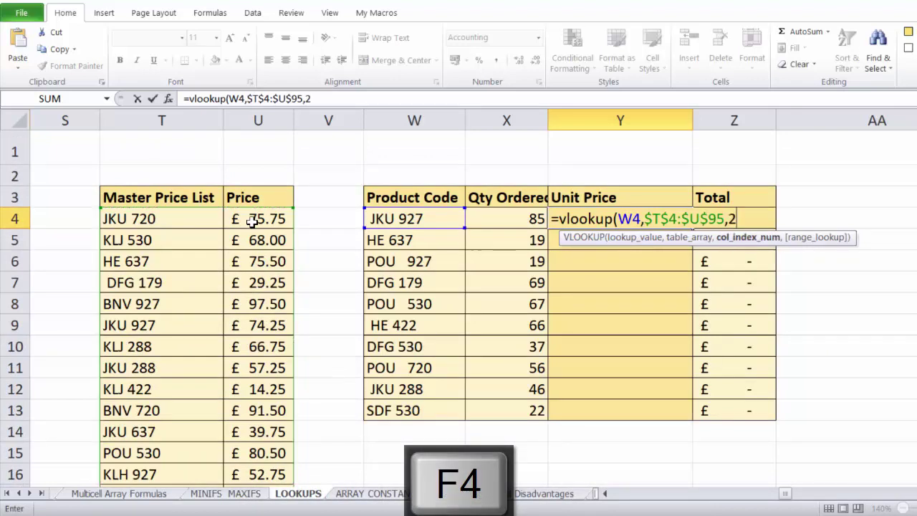
type(",0)")
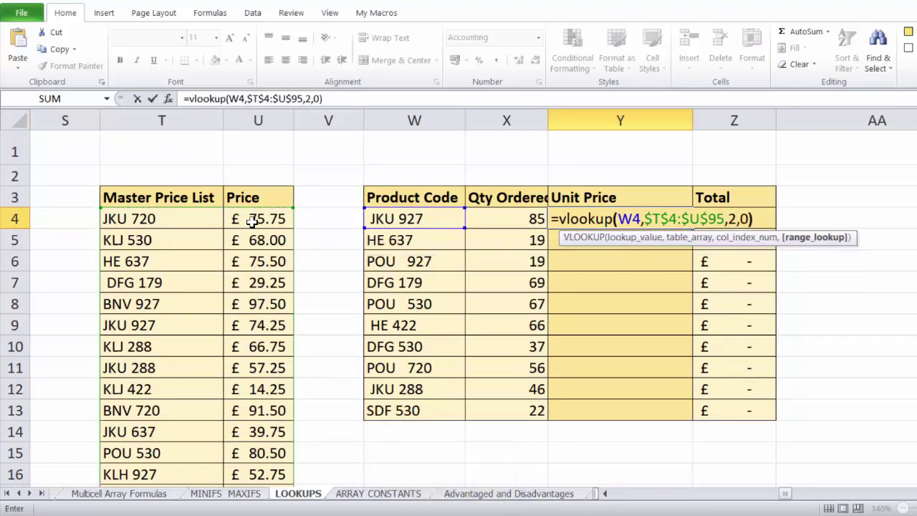
key("Return")
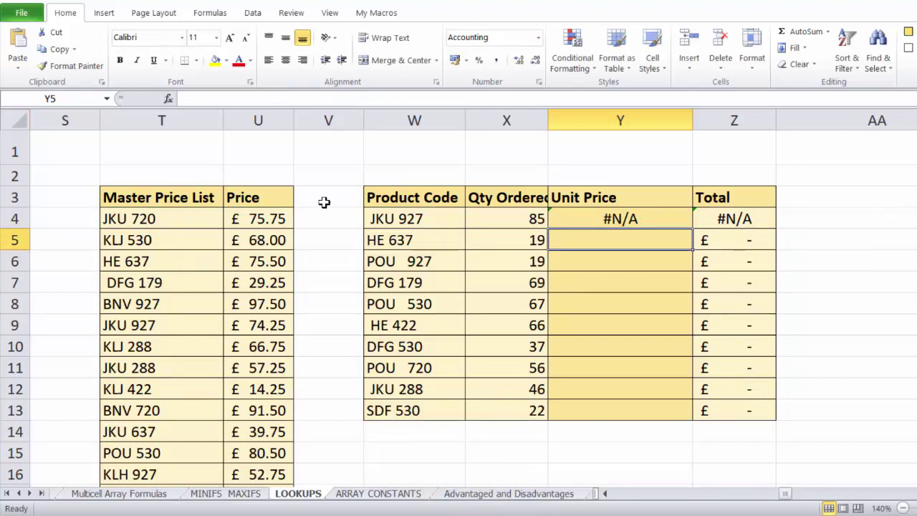
left_click(682, 217)
double_click(692, 229)
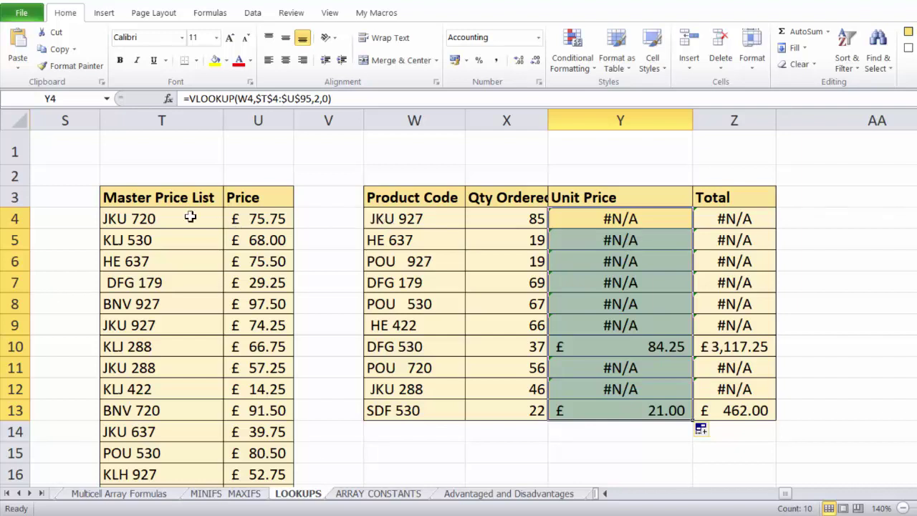
- Wrap the lookup value W4 in TRIM inside the VLOOKUP formula in Y4, and enter it
left_click(620, 219)
double_click(621, 219)
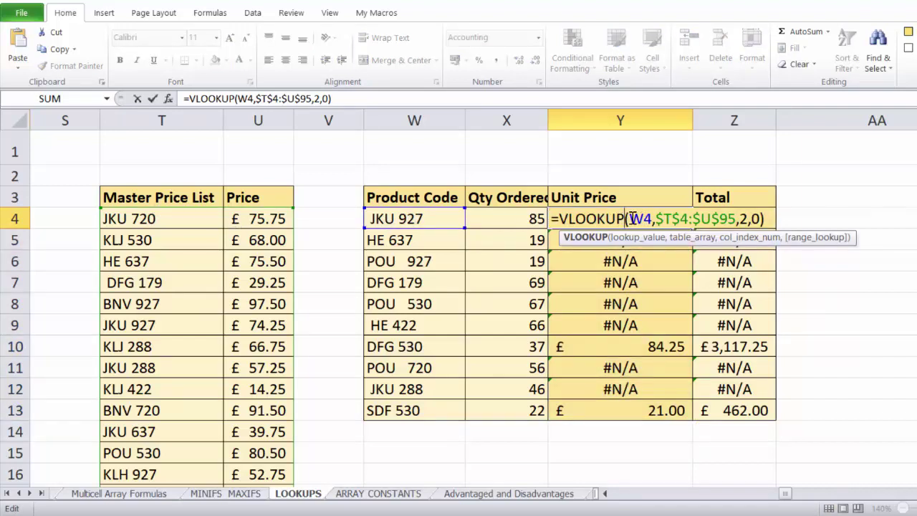
left_click(629, 219)
type("TR")
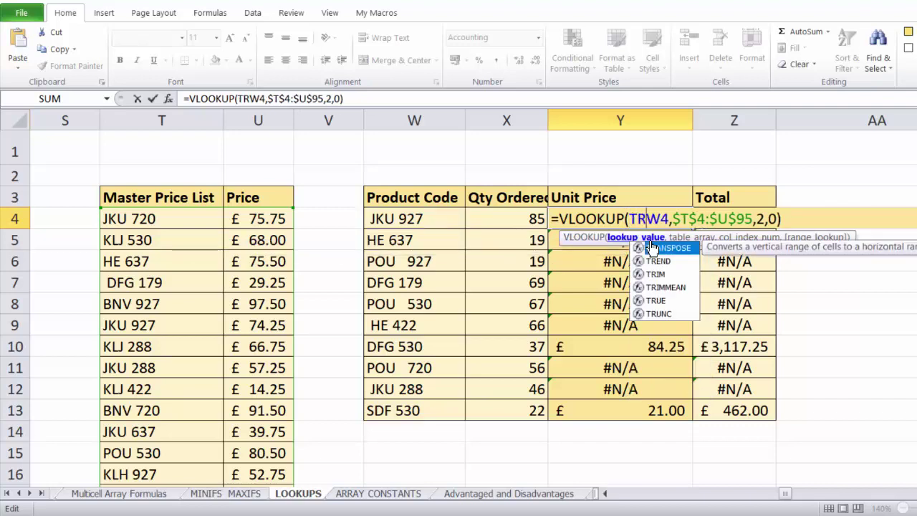
type("IM(")
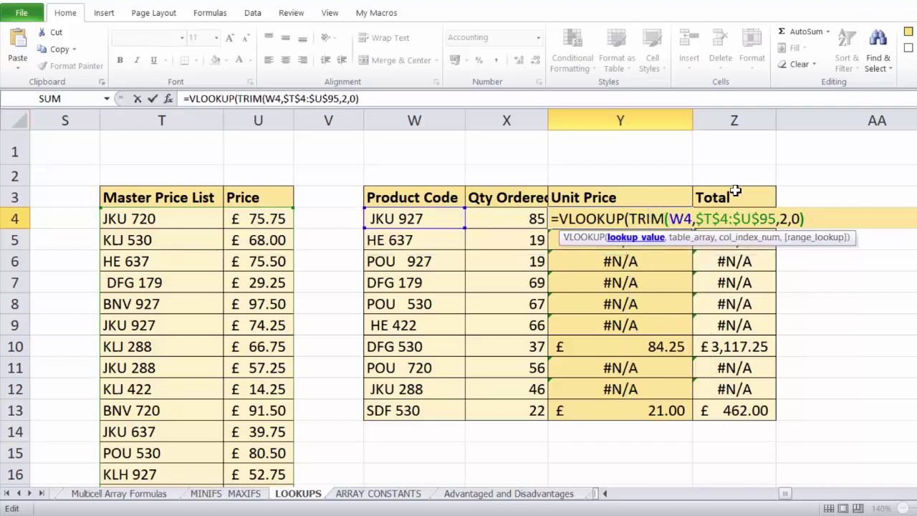
left_click(694, 219)
type(")")
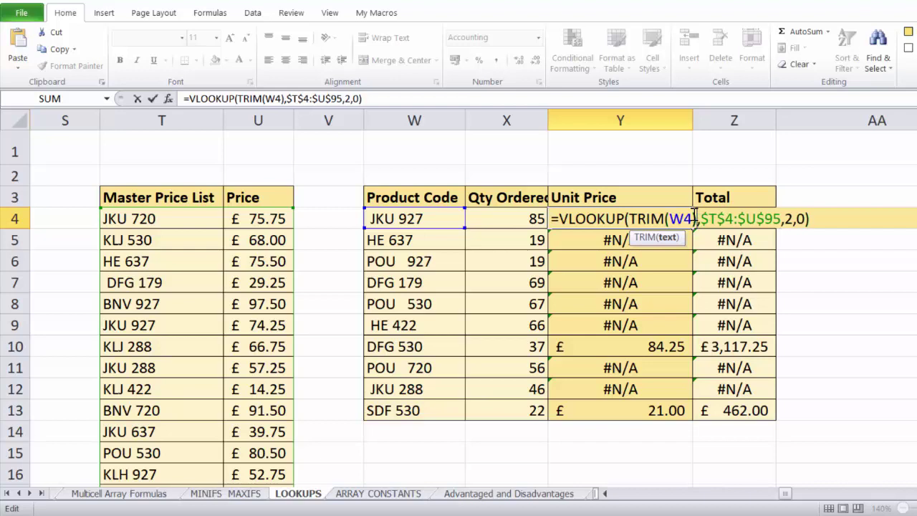
key("Return")
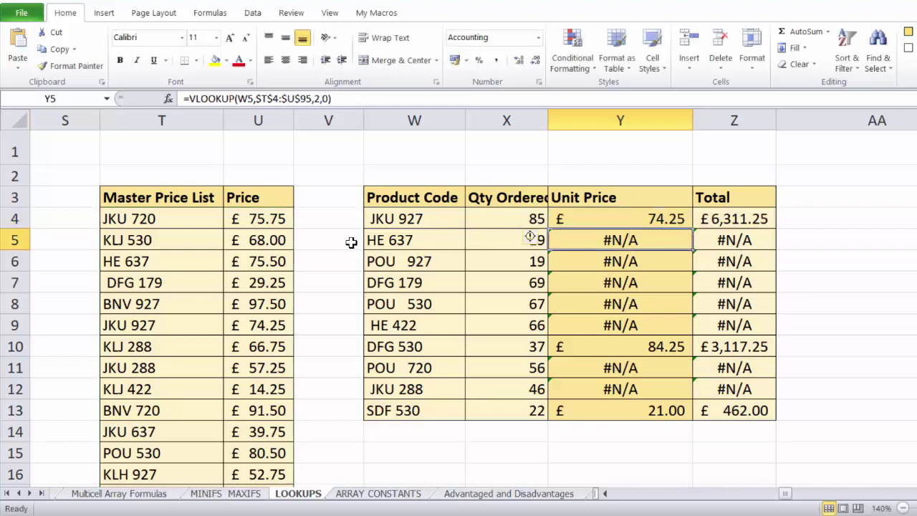
- Fill the VLOOKUP with TRIM(W4) from Y4 down the Unit Price column to Y13
left_click(660, 220)
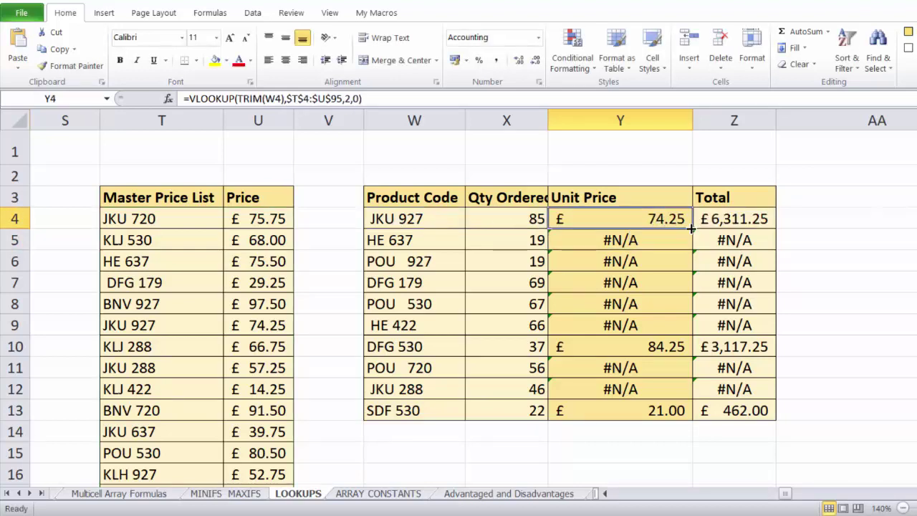
double_click(691, 228)
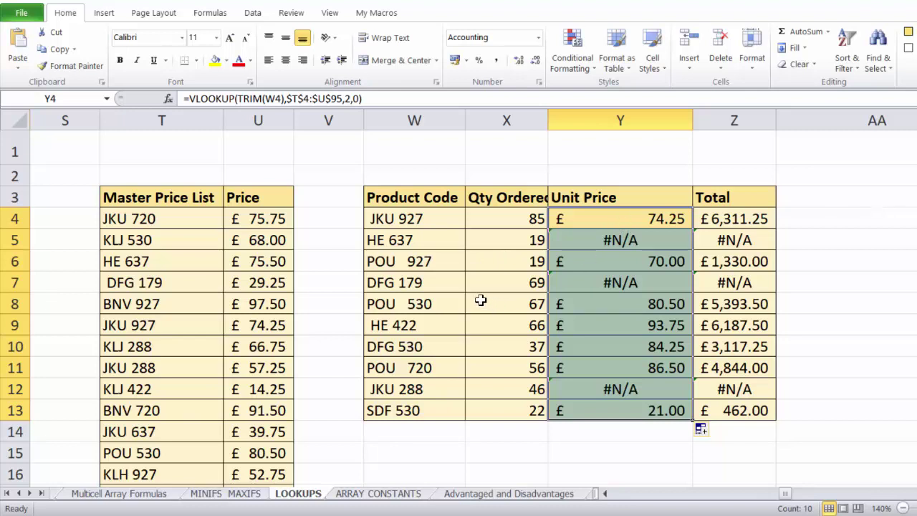
- Wrap TRIM(W4) in CLEAN inside the Y4 VLOOKUP, enter it, and fill it down to Y13
double_click(631, 215)
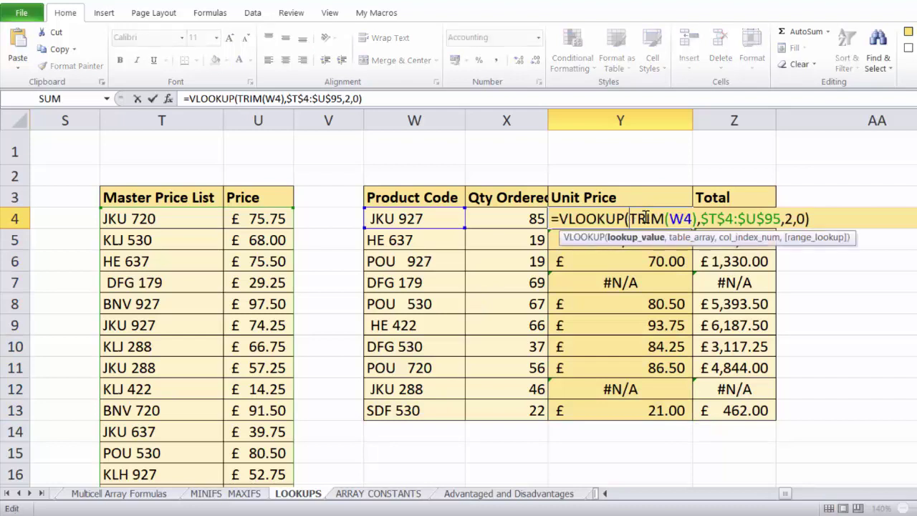
type("CLEA")
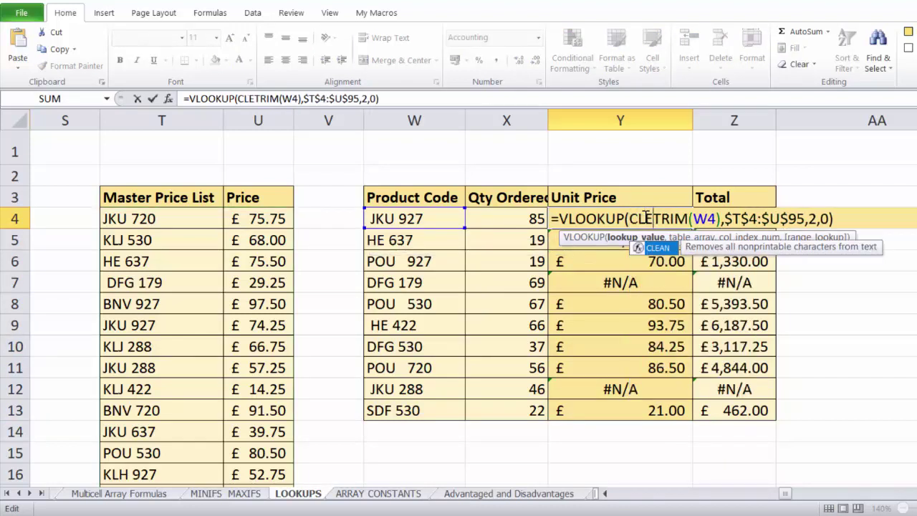
type("N(")
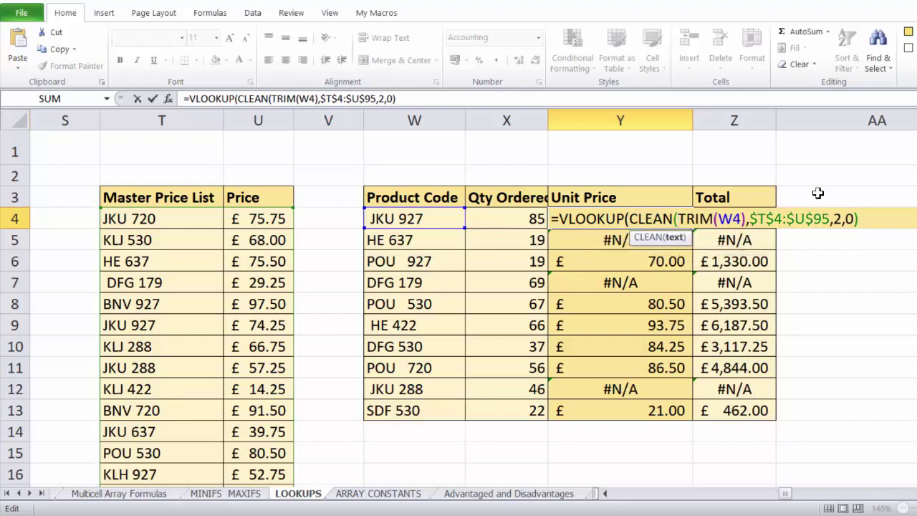
left_click(748, 219)
type(")")
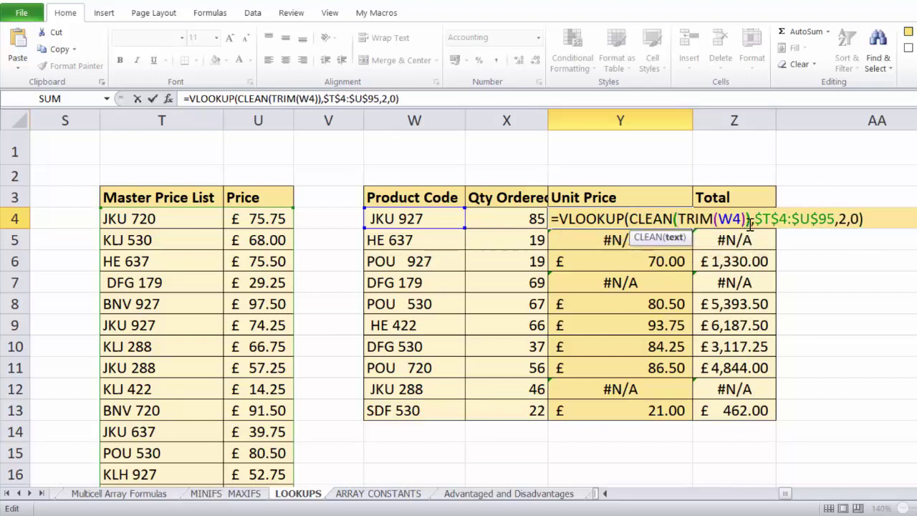
key("Return")
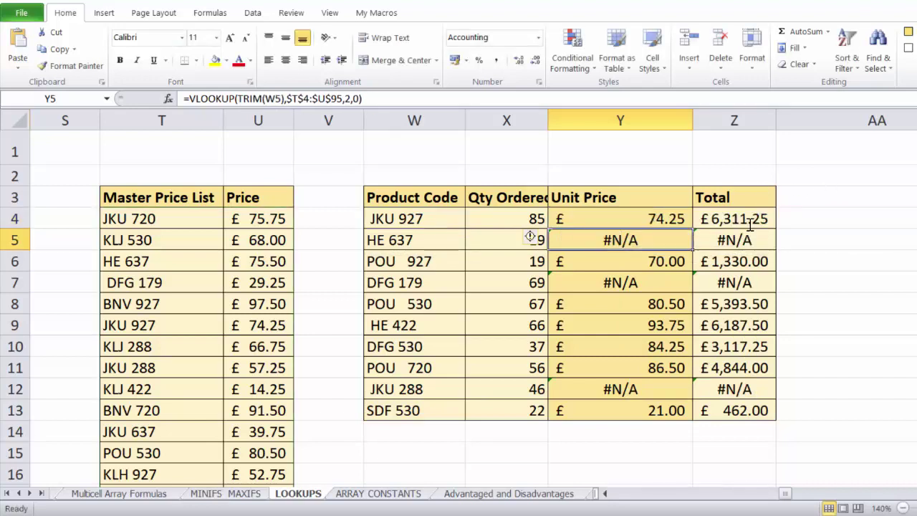
left_click(688, 220)
double_click(692, 225)
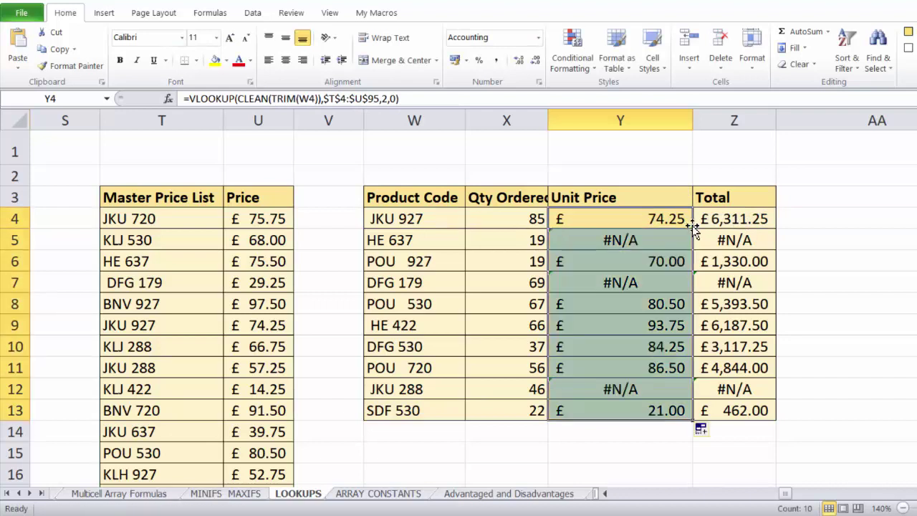
- Wrap the table array $T$4:$U$95 in CLEAN(TRIM()) inside the Y4 VLOOKUP, and enter it as an ordinary formula
double_click(653, 219)
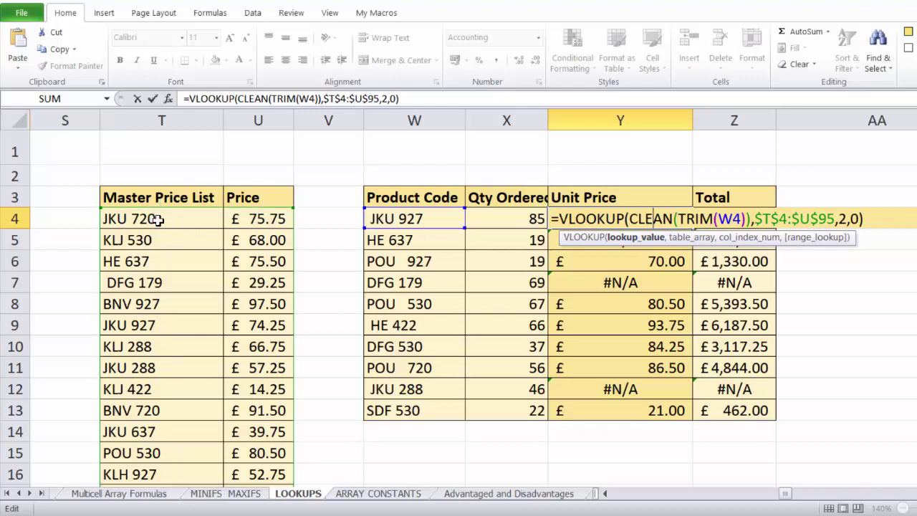
left_click(757, 219)
type("CLEA")
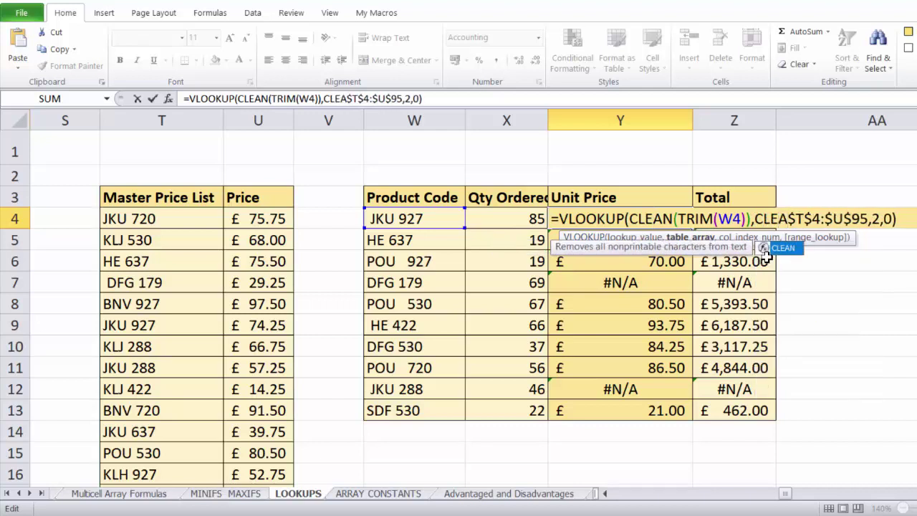
key("Tab")
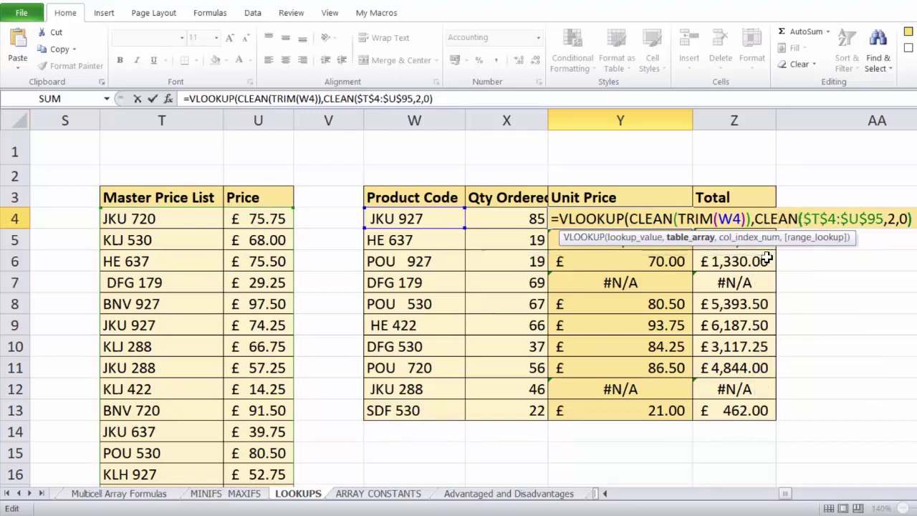
type("TRIM")
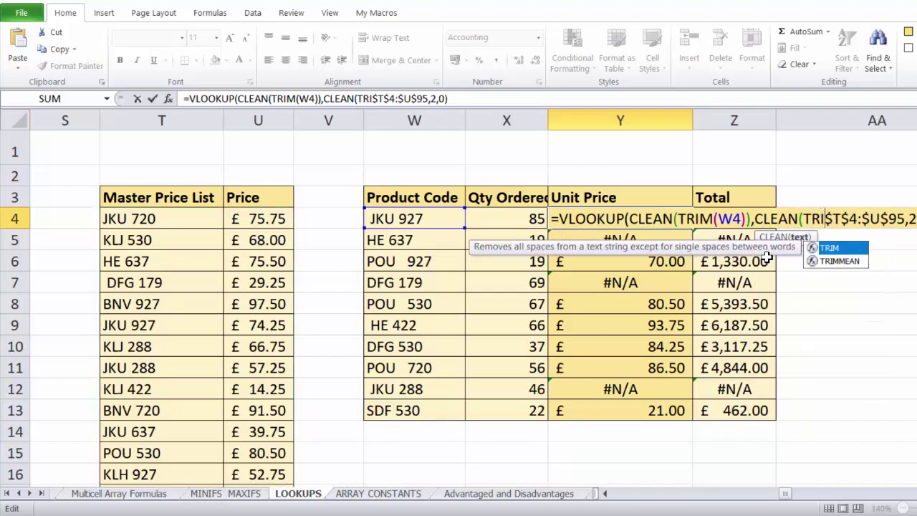
key("Tab")
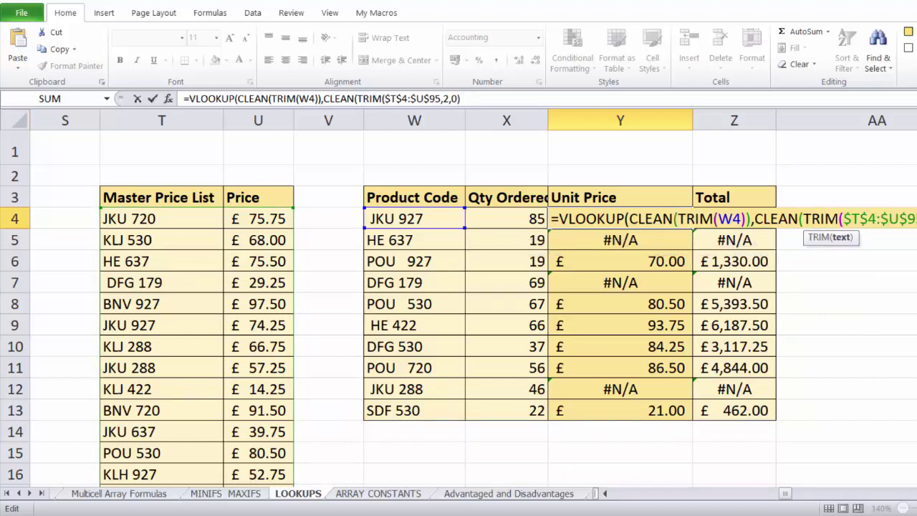
type("))")
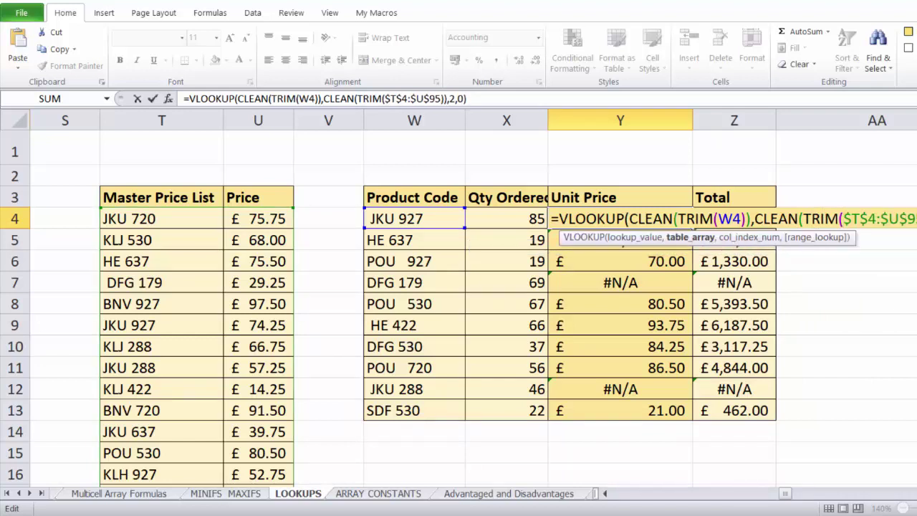
key("Return")
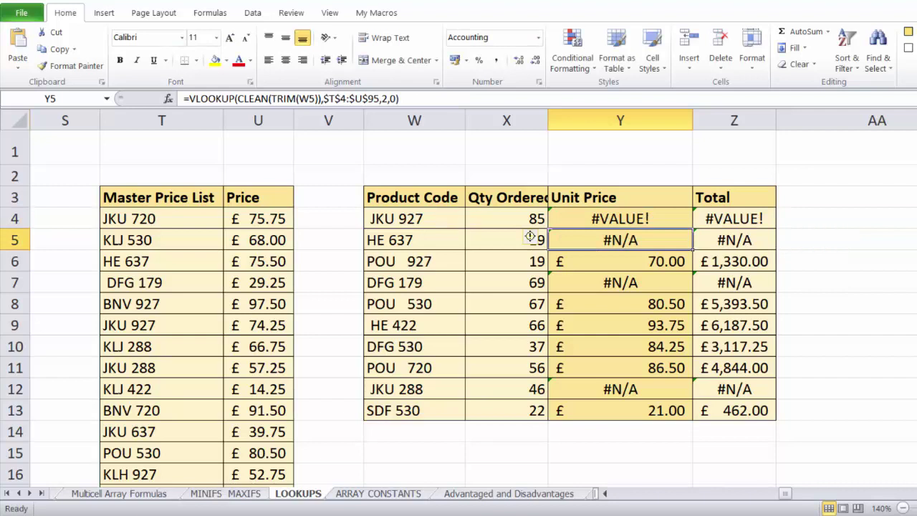
- Re-enter the Y4 formula as an array formula and fill it down to Y13
double_click(652, 218)
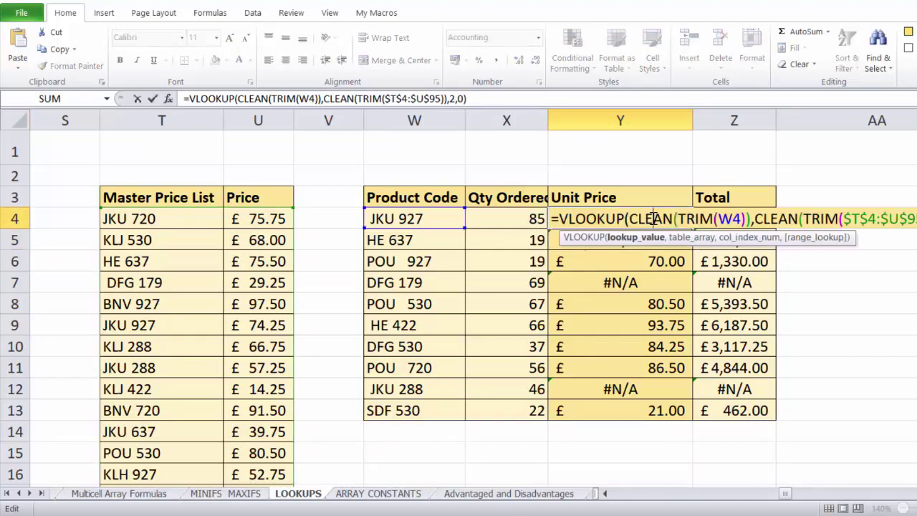
left_click(848, 220)
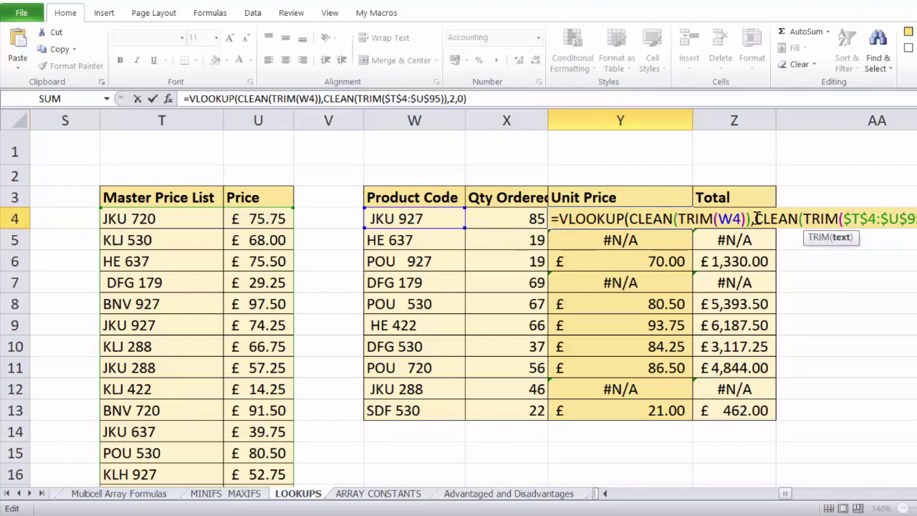
key("ctrl+shift+Return")
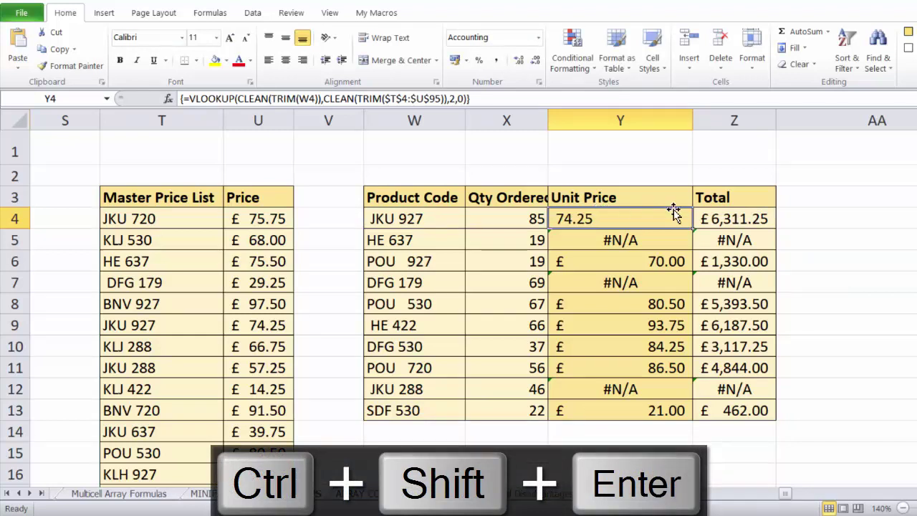
double_click(693, 228)
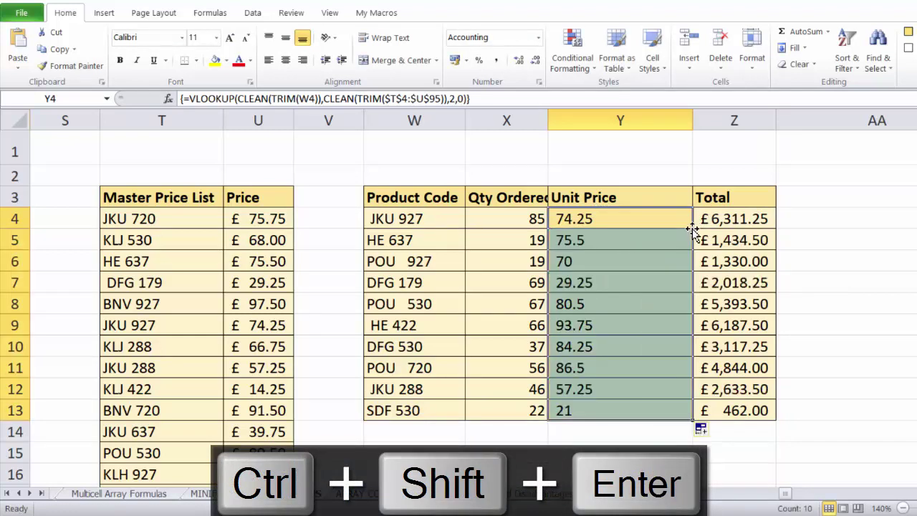
- Compare both entry methods in Y4 by entering the formula as ordinary and then as an array formula, twice
left_click(640, 219)
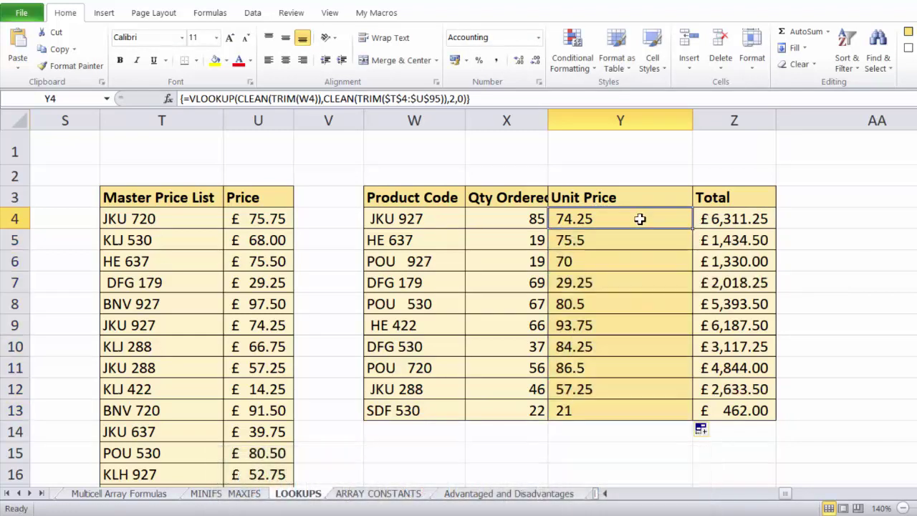
double_click(640, 219)
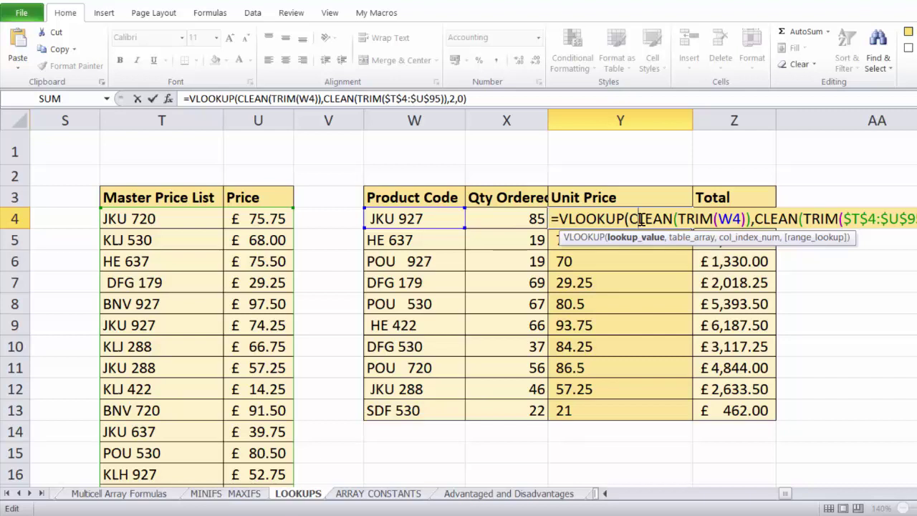
key("ctrl+shift+BackSpace")
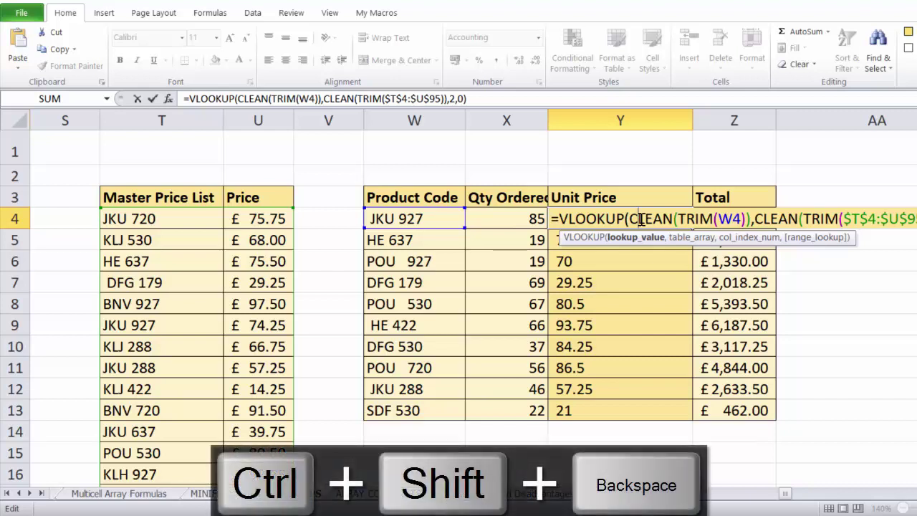
key("Return")
left_click(641, 220)
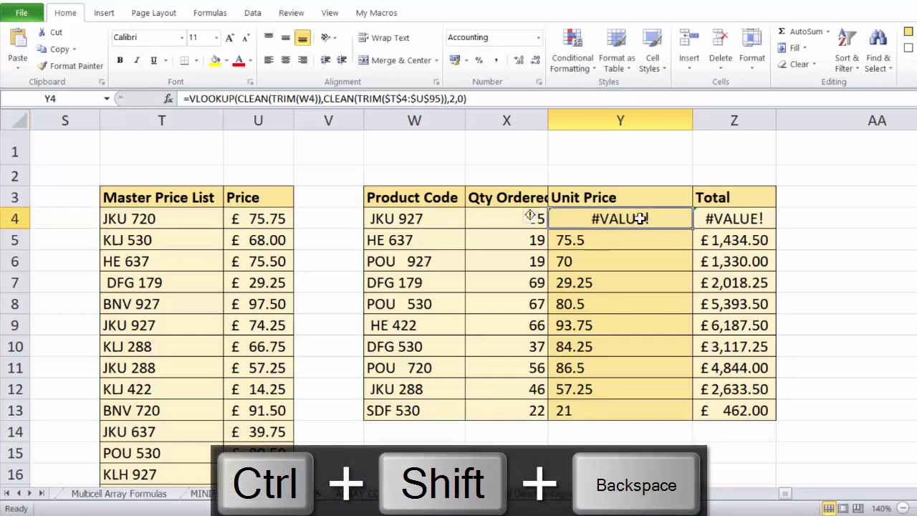
double_click(642, 219)
key("ctrl+shift+Return")
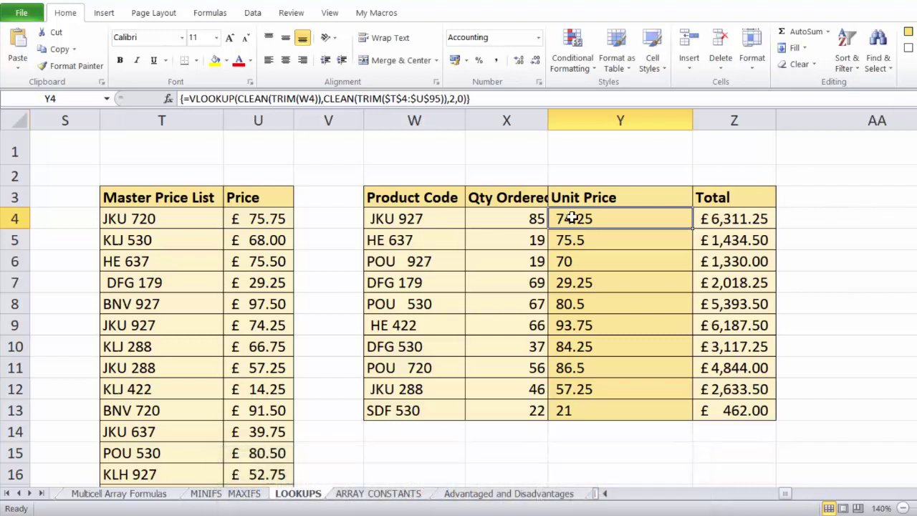
double_click(573, 219)
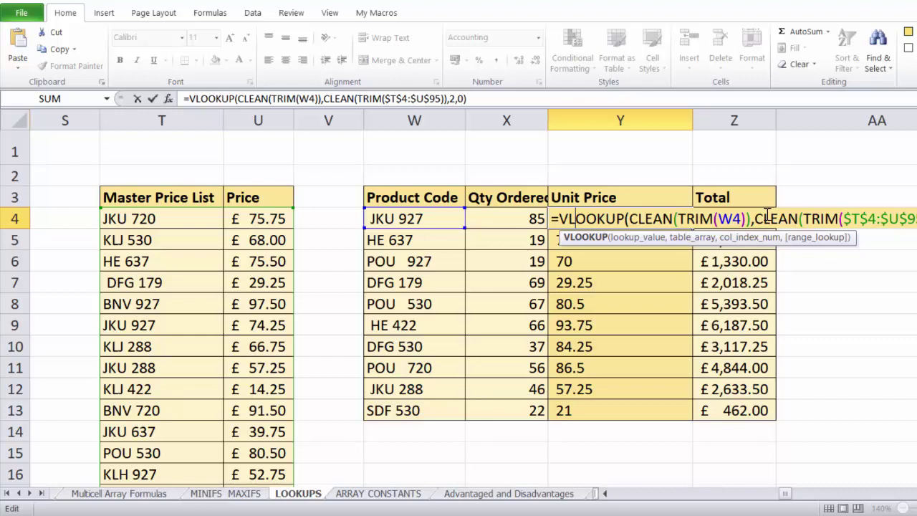
key("Return")
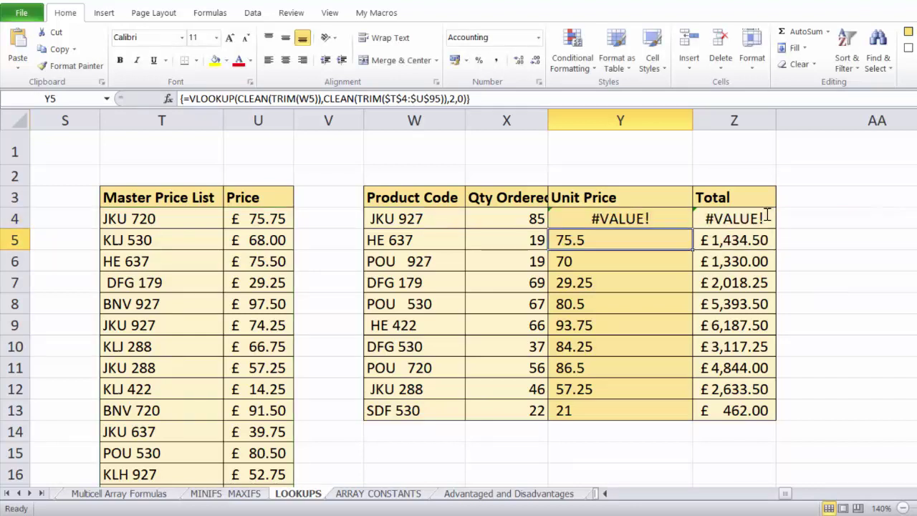
double_click(656, 215)
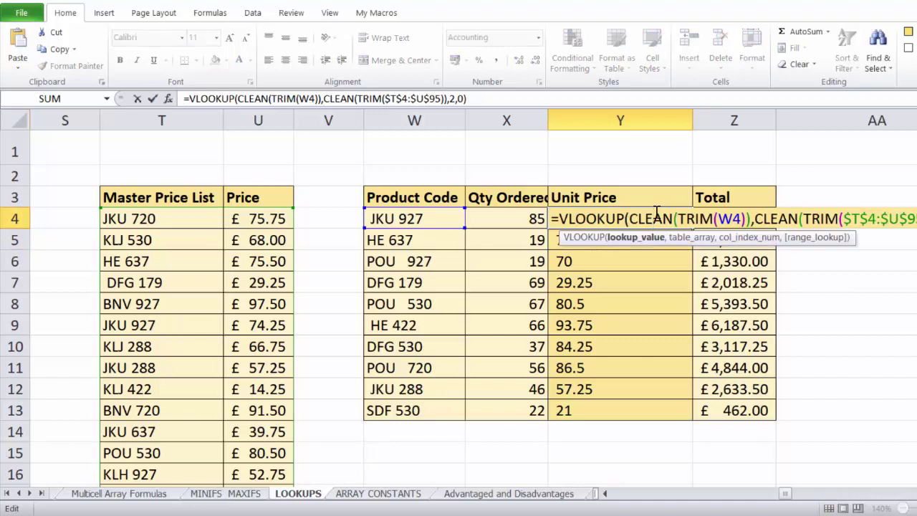
key("ctrl+shift+Return")
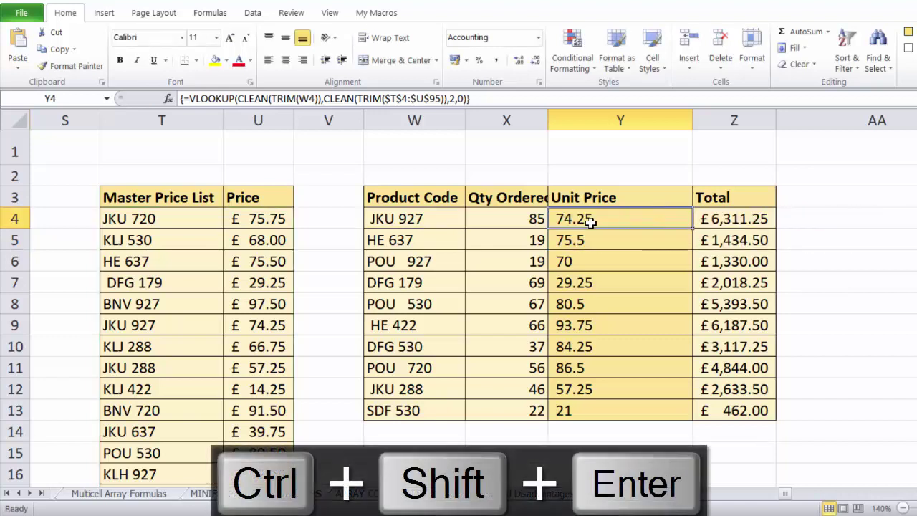
- Wrap the whole Y4 VLOOKUP in VALUE, enter it as an array formula, and fill it down to Y13
double_click(588, 220)
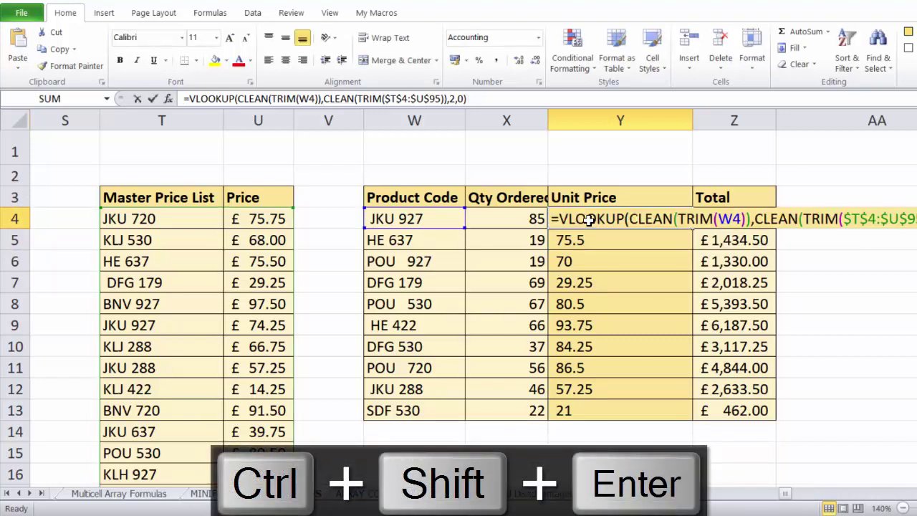
left_click(560, 218)
type("VALUE")
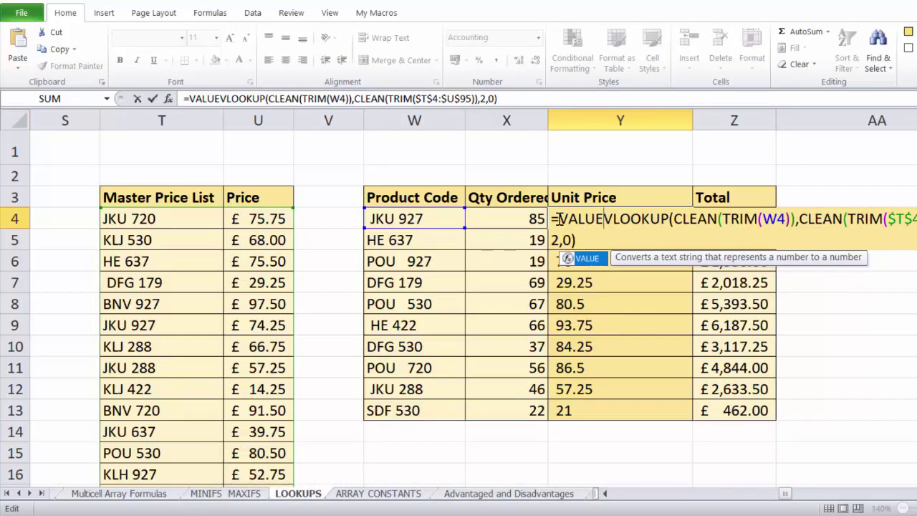
type("(")
left_click(597, 240)
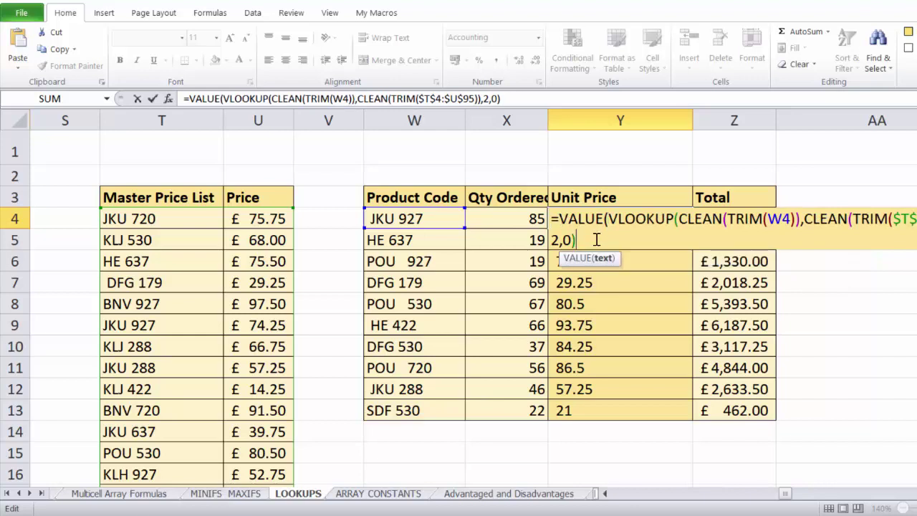
type(")")
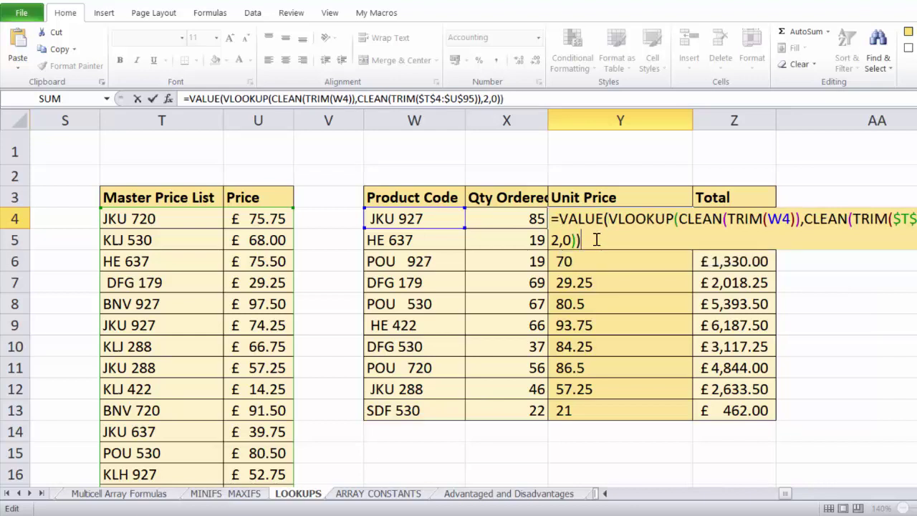
key("ctrl+shift+Return")
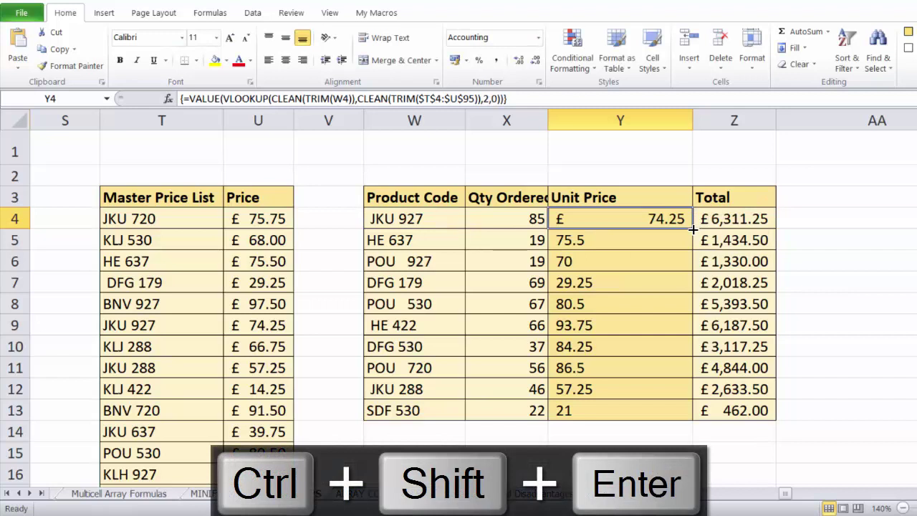
double_click(693, 228)
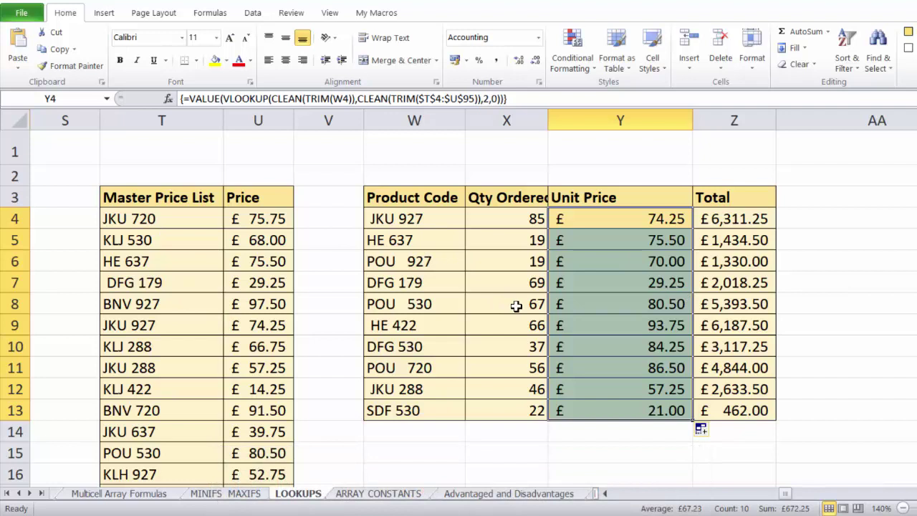
- Copy the full text of the VALUE(VLOOKUP()) formula from Unit Price cell Y4 and leave the cell
double_click(639, 223)
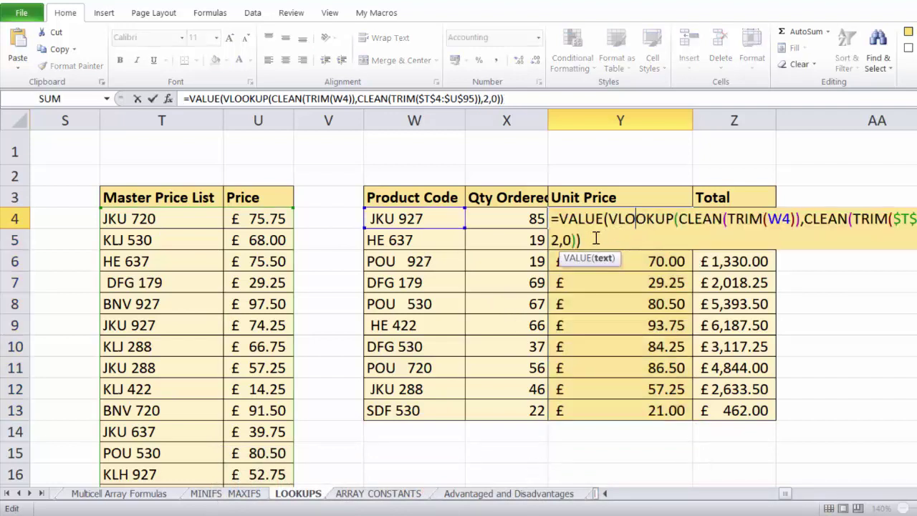
left_click_drag(582, 240, 539, 219)
key("ctrl+c")
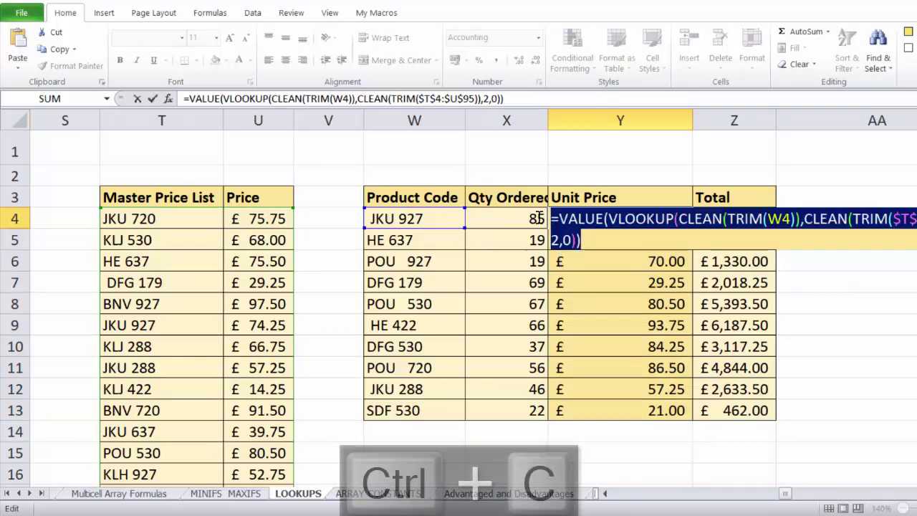
key("Return")
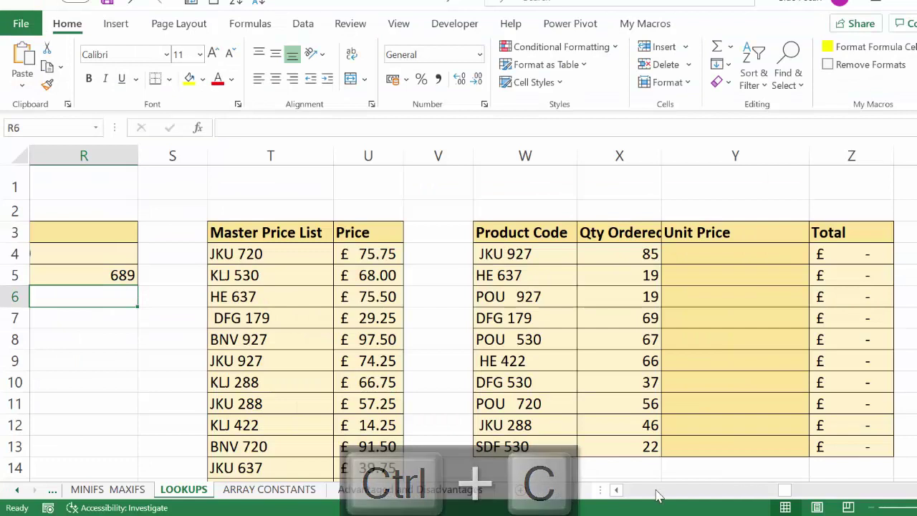
- In the newer Excel's LOOKUPS sheet, paste the copied formula into Y4, enter it as an ordinary formula, and fill it down to Y13
scroll(459, 315, "right", 1)
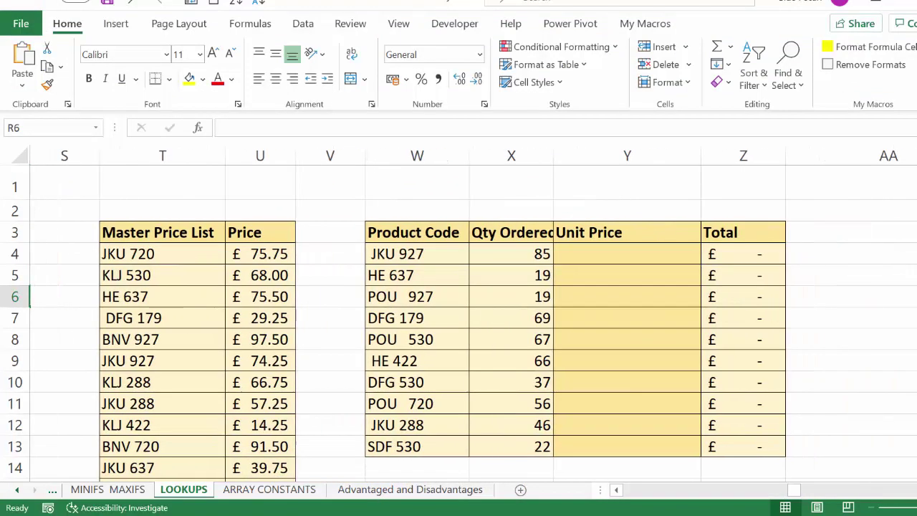
left_click(586, 254)
type("=")
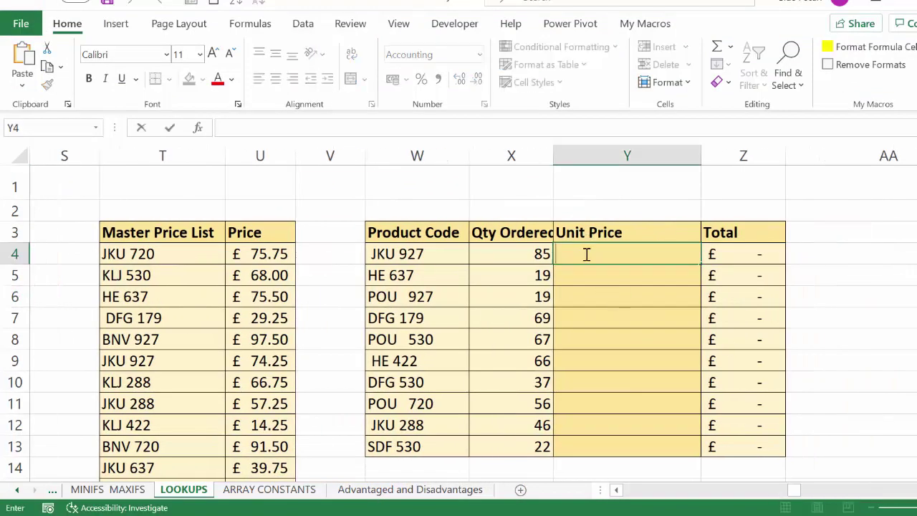
key("ctrl+v")
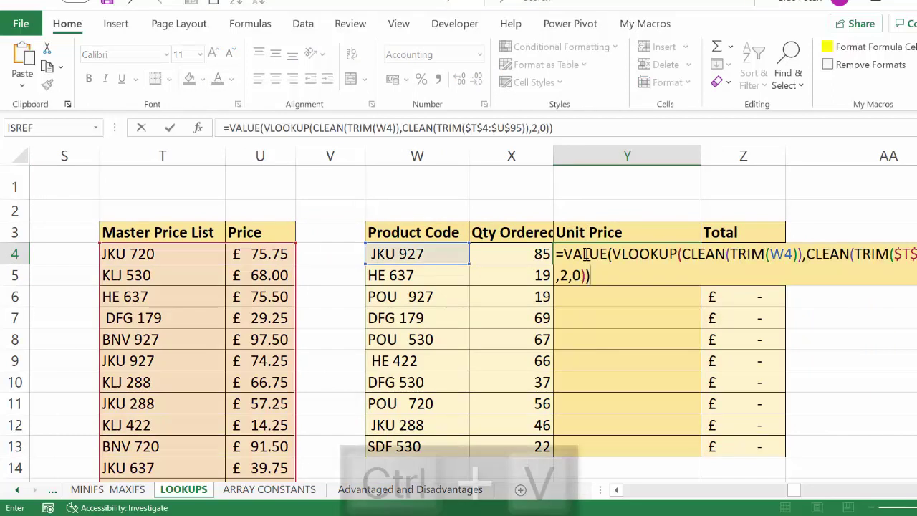
key("Return")
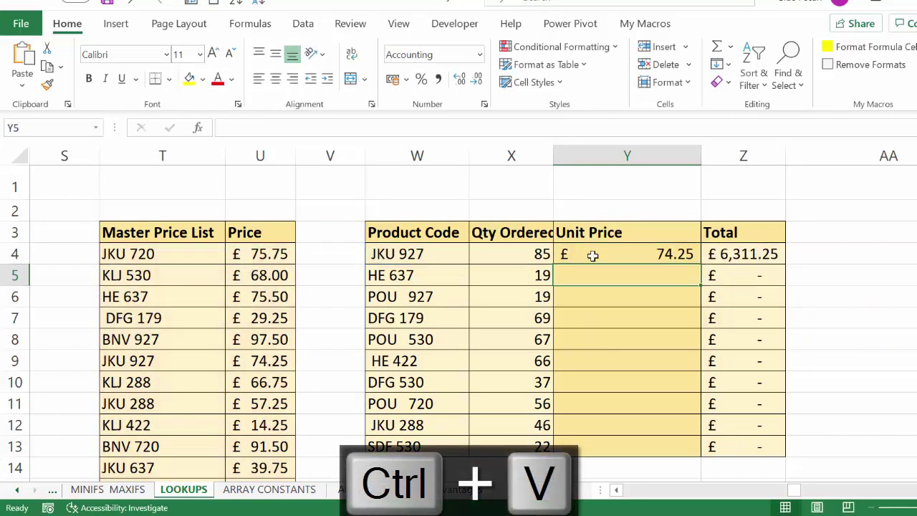
left_click(670, 252)
double_click(700, 265)
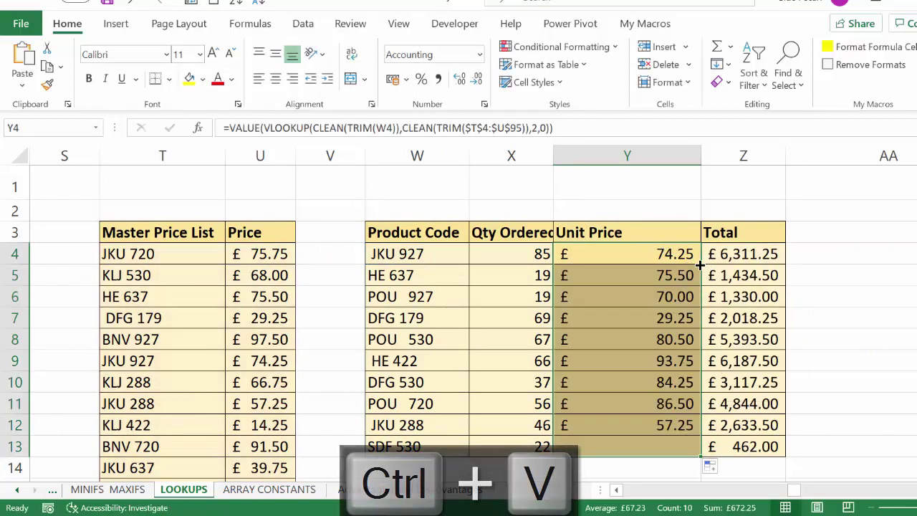